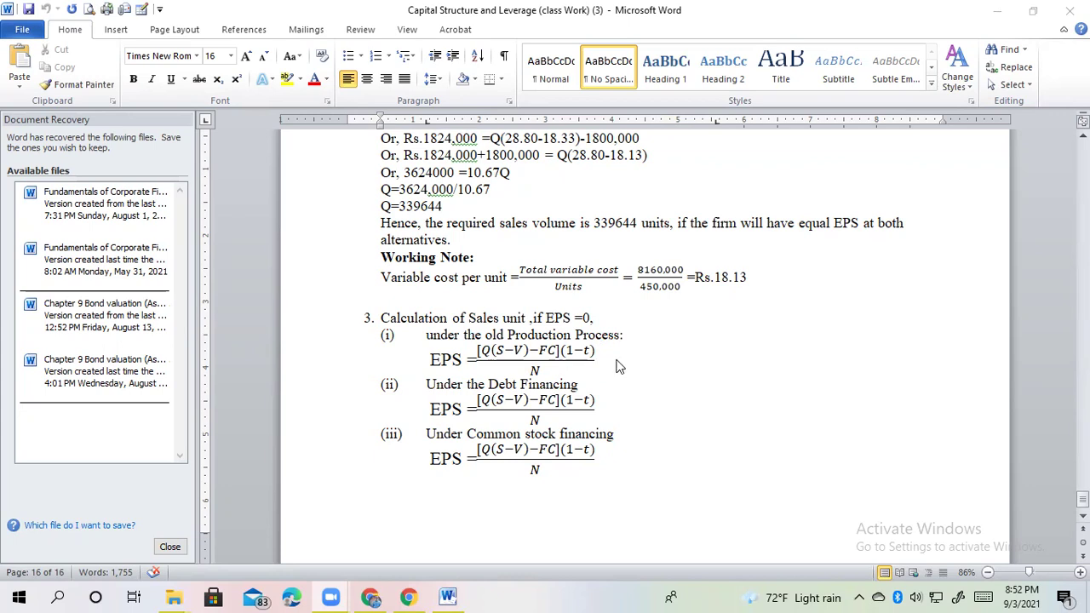
{"action": "left_click", "coordinate": [617, 364]}
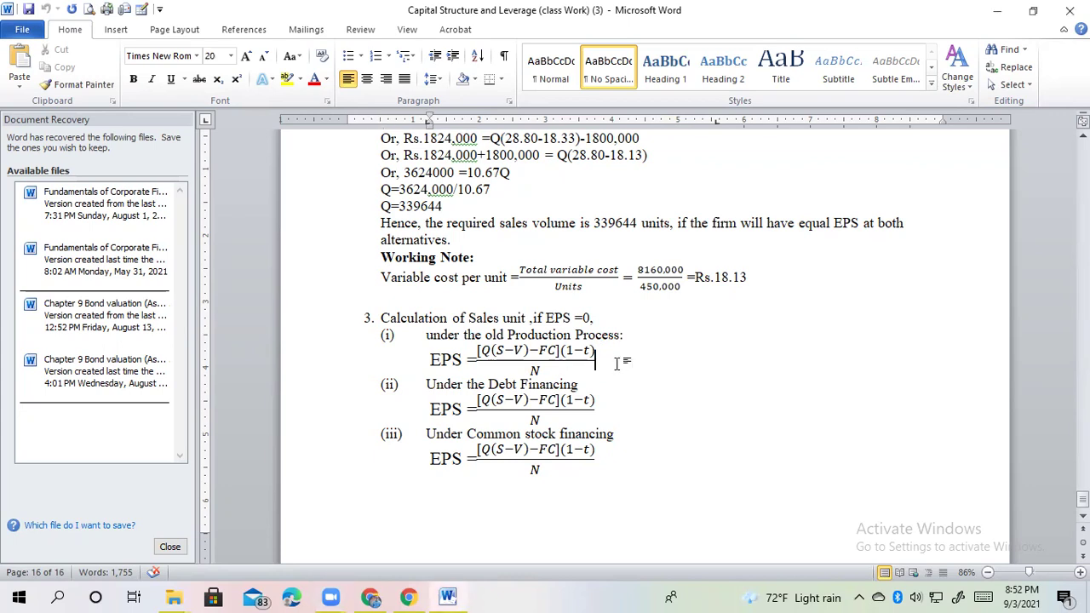
{"action": "left_click_drag", "start_coordinate": [624, 334], "coordinate": [426, 336]}
{"action": "left_click_drag", "start_coordinate": [580, 384], "coordinate": [445, 385]}
{"action": "left_click_drag", "start_coordinate": [615, 434], "coordinate": [426, 437]}
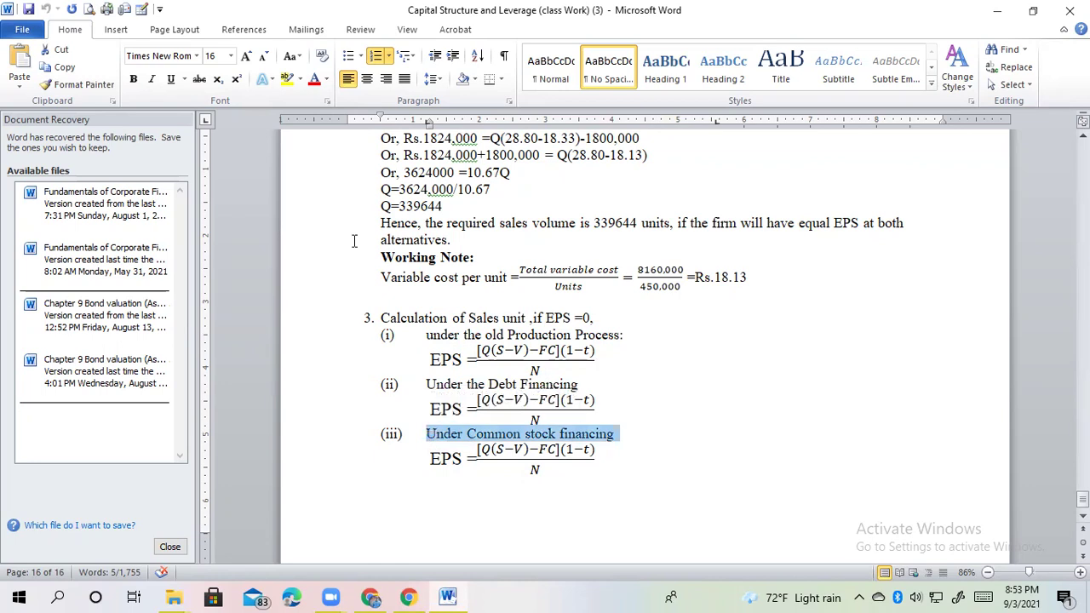
{"action": "left_click", "coordinate": [116, 30]}
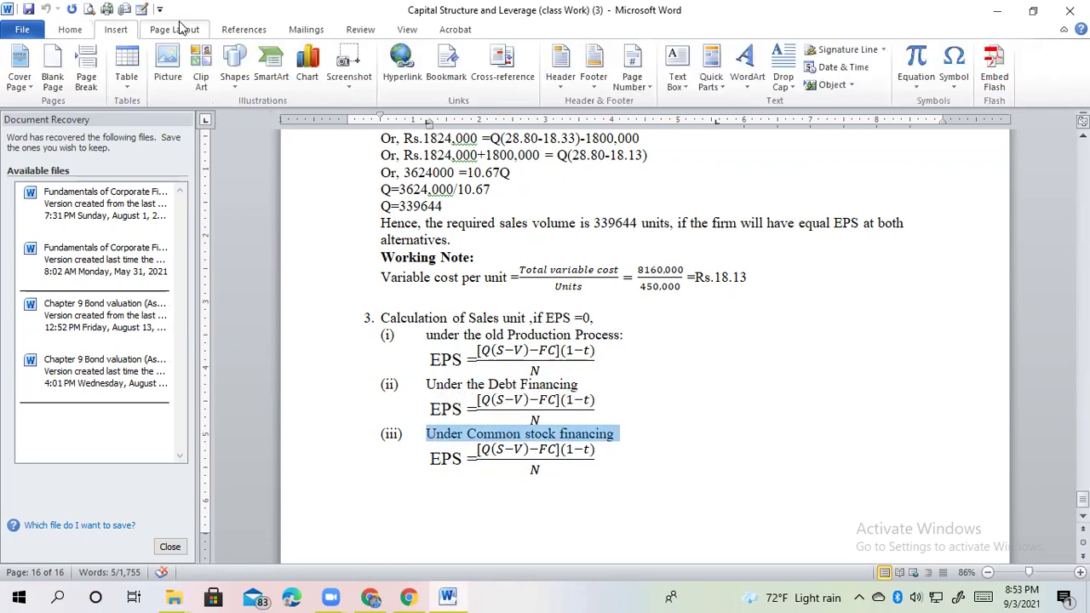
{"action": "left_click", "coordinate": [180, 29]}
{"action": "left_click", "coordinate": [166, 78]}
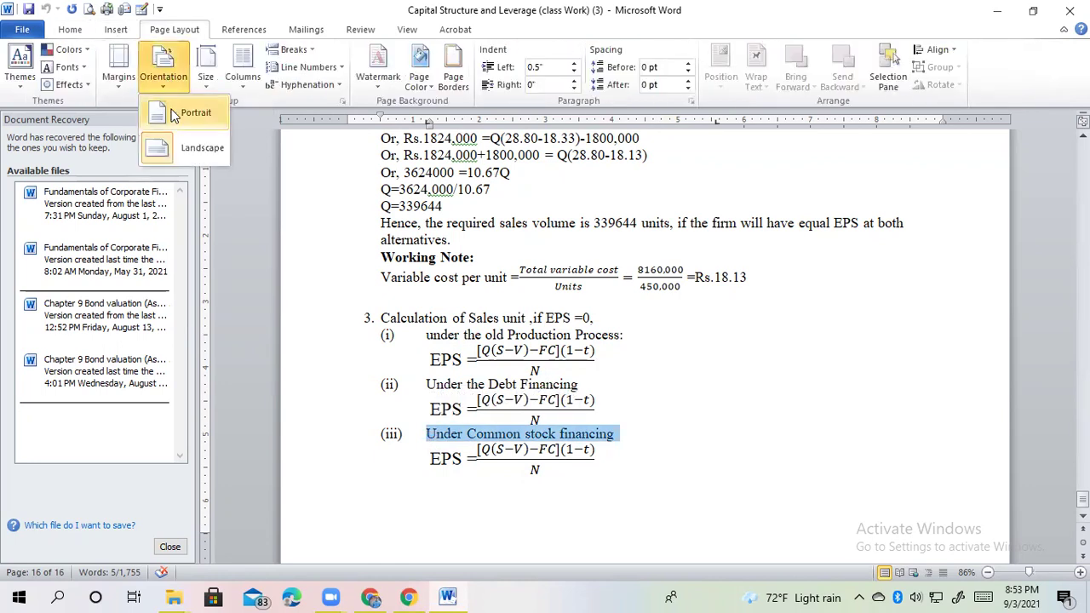
{"action": "left_click", "coordinate": [700, 445]}
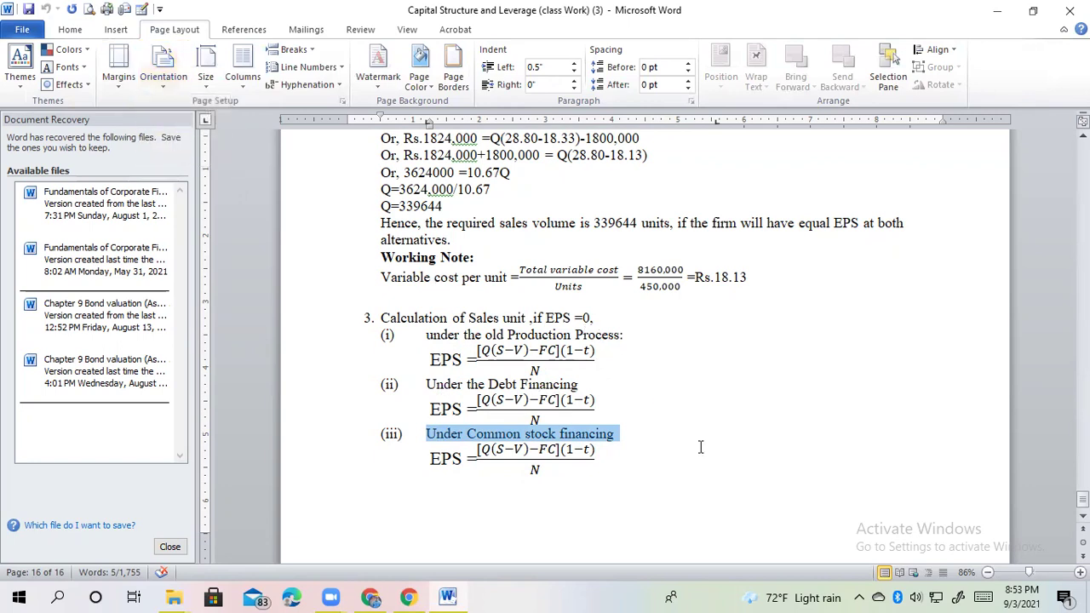
{"action": "left_click", "coordinate": [700, 447]}
Below the EPS formula for the old production process, add a line "Or, 0 =" followed by a copy of the formula's fraction.
{"action": "left_click", "coordinate": [604, 358]}
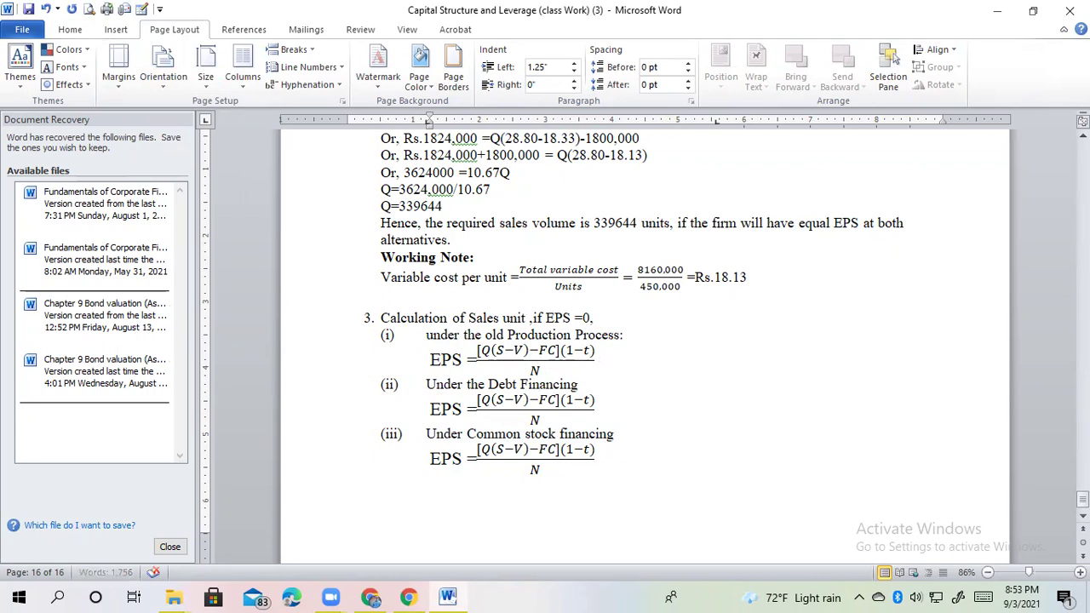
{"action": "key", "text": "Return"}
{"action": "type", "text": "or, 0 ="}
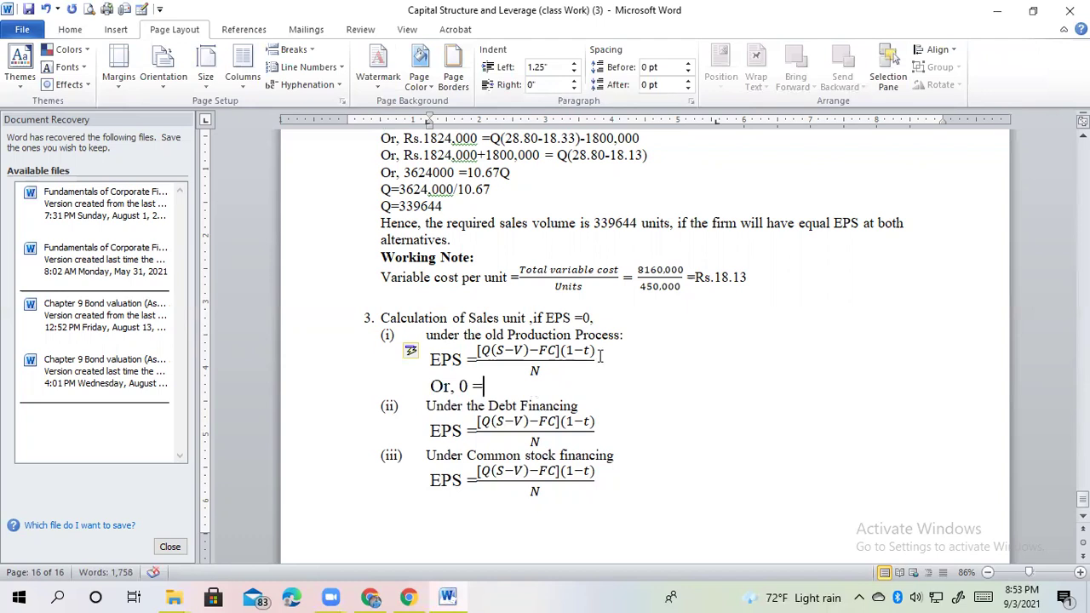
{"action": "left_click_drag", "start_coordinate": [600, 357], "coordinate": [566, 356]}
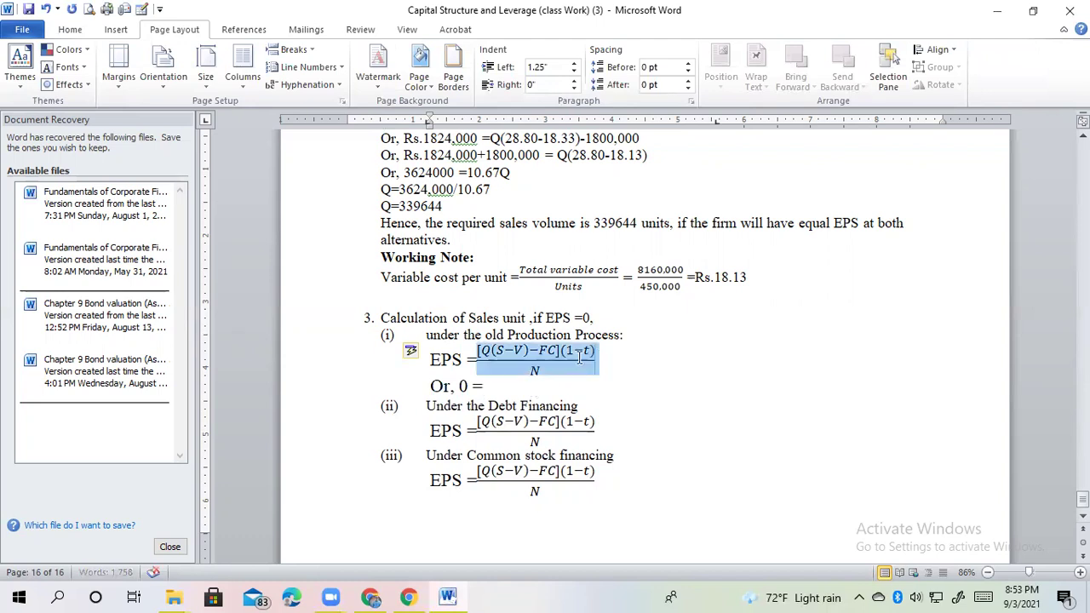
{"action": "key", "text": "ctrl+c"}
{"action": "left_click", "coordinate": [515, 385]}
{"action": "key", "text": "ctrl+v"}
In the copied fraction, replace S with 18.80 and V with 22.67.
{"action": "left_click", "coordinate": [510, 385]}
{"action": "key", "text": "BackSpace"}
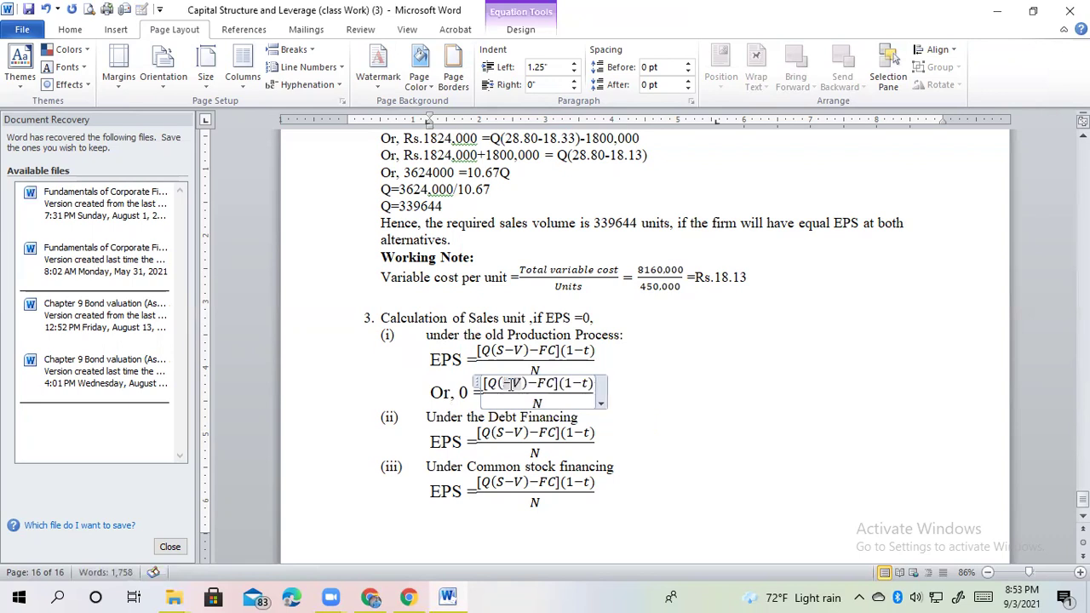
{"action": "type", "text": "18"}
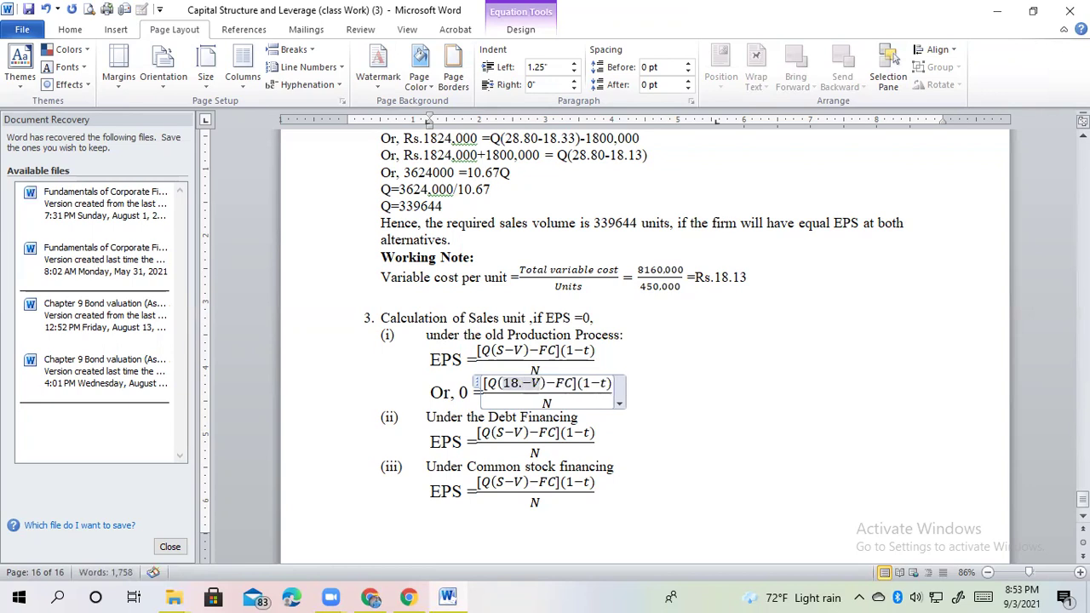
{"action": "type", "text": ".80"}
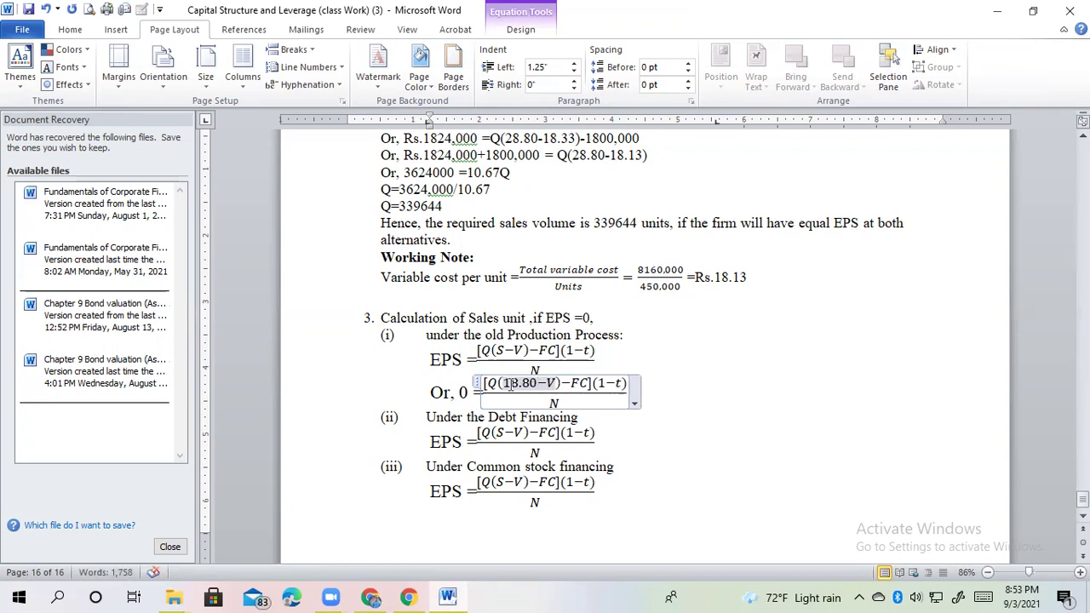
{"action": "key", "text": "BackSpace"}
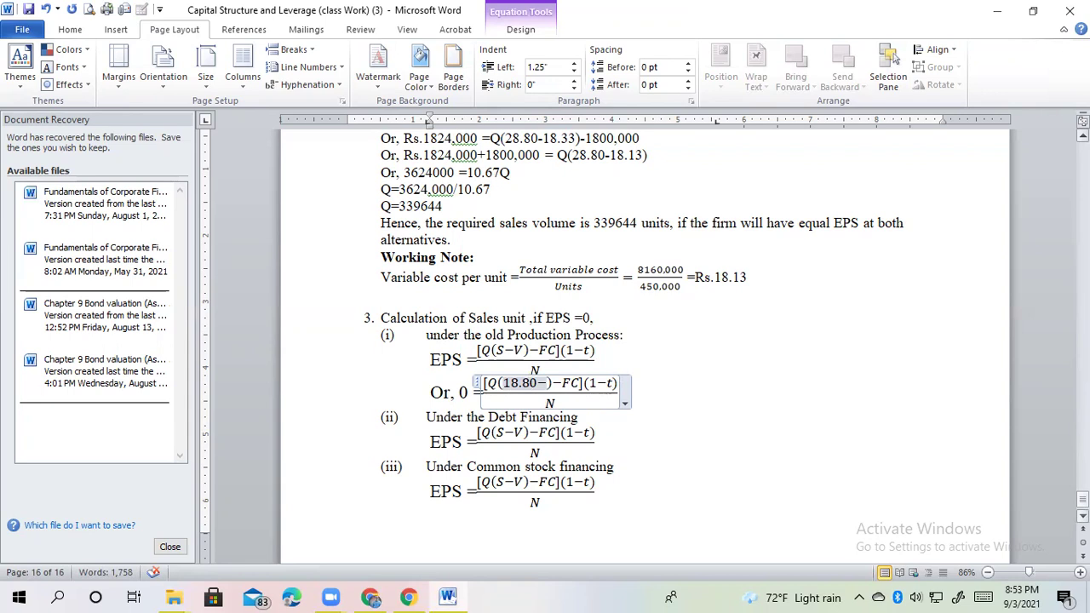
{"action": "type", "text": "22."}
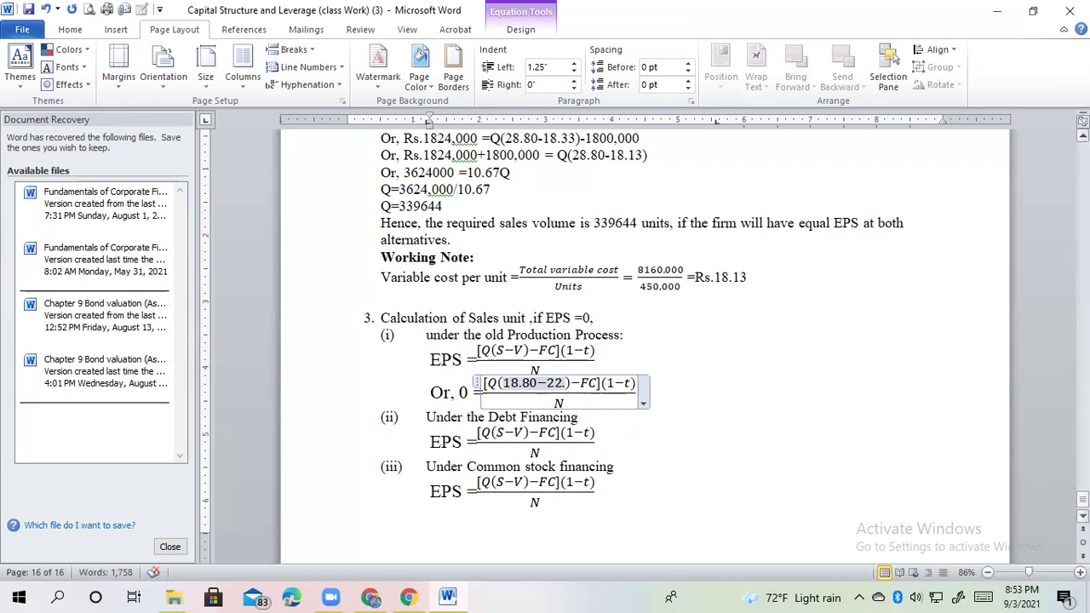
{"action": "type", "text": "67"}
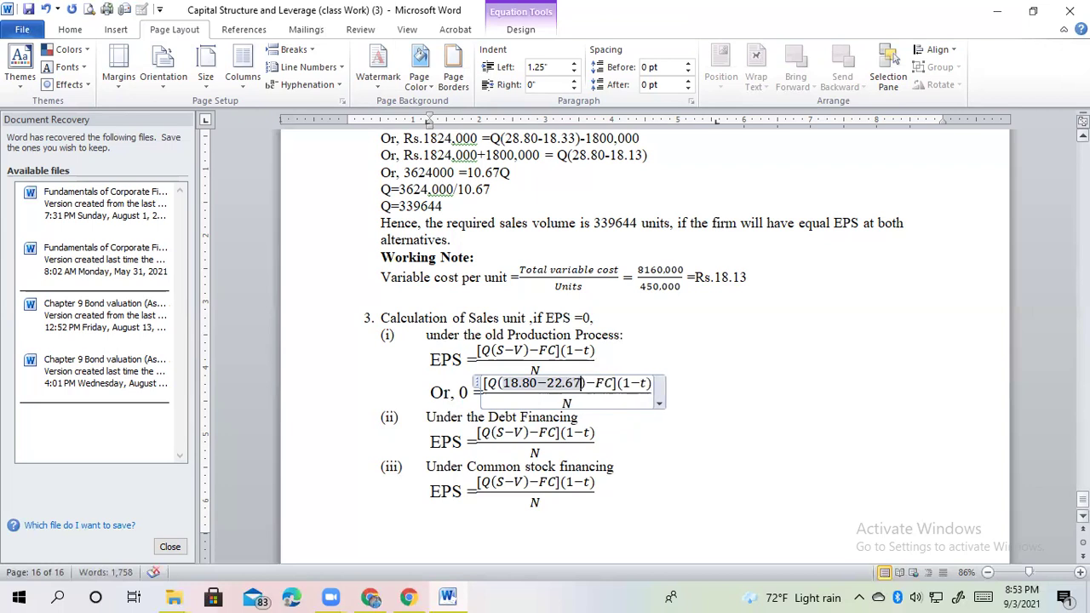
Check the old information in the data table and replace FC with 1560,000 in the copied fraction.
{"action": "left_click_drag", "start_coordinate": [1083, 500], "coordinate": [1084, 428]}
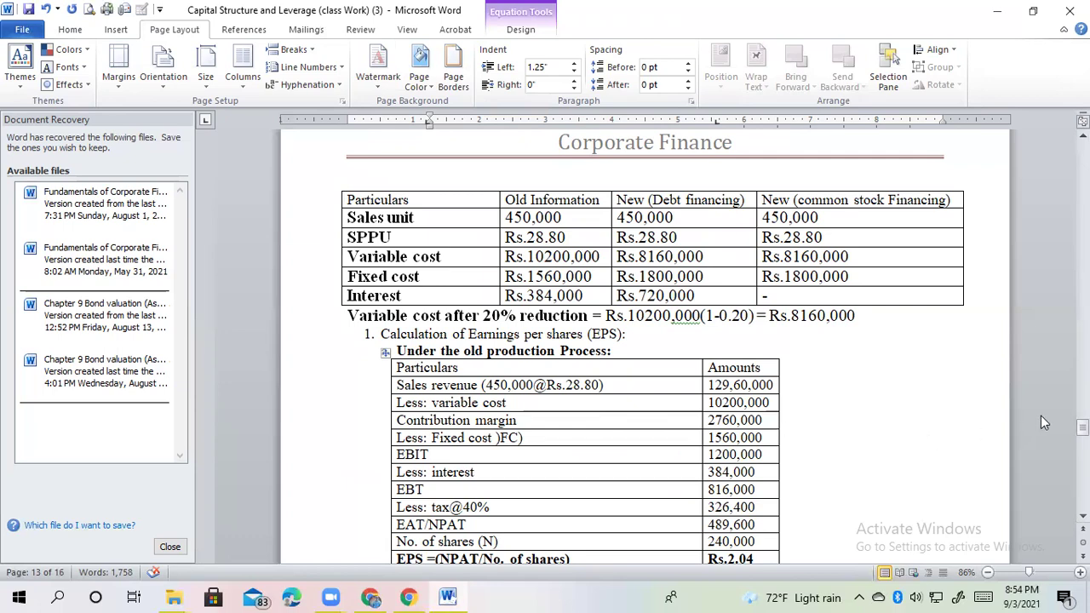
{"action": "left_click_drag", "start_coordinate": [1083, 427], "coordinate": [1083, 500]}
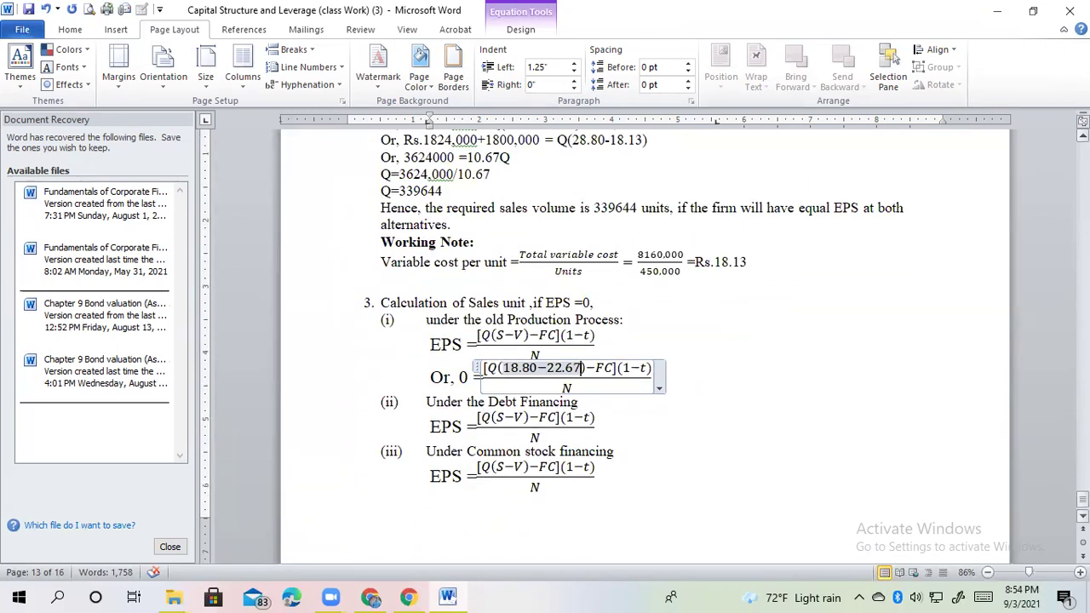
{"action": "left_click", "coordinate": [611, 367]}
{"action": "key", "text": "BackSpace"}
{"action": "key", "text": "BackSpace"}
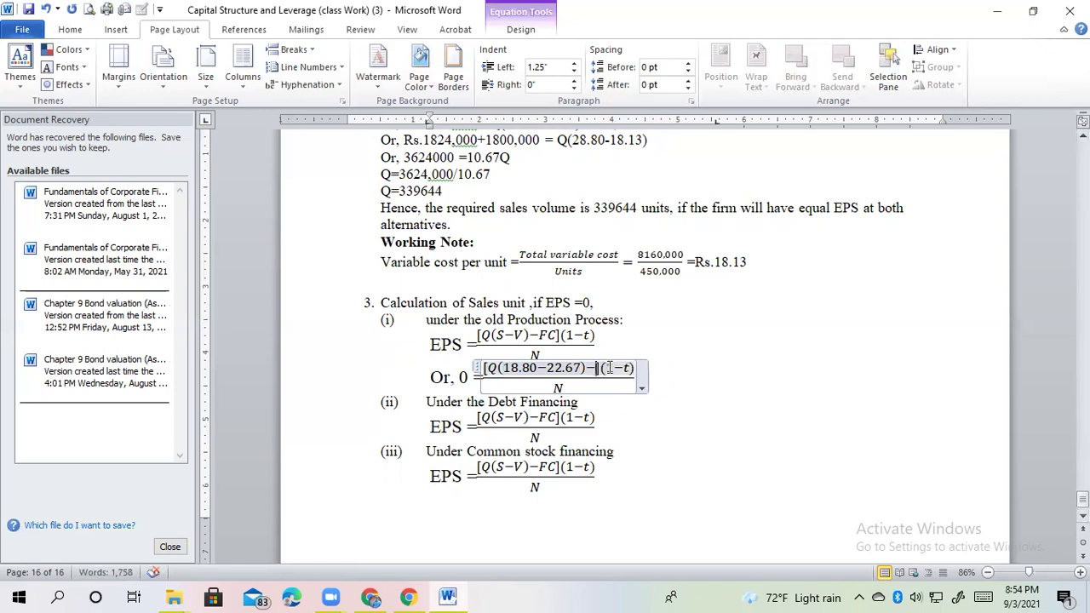
{"action": "type", "text": "1560"}
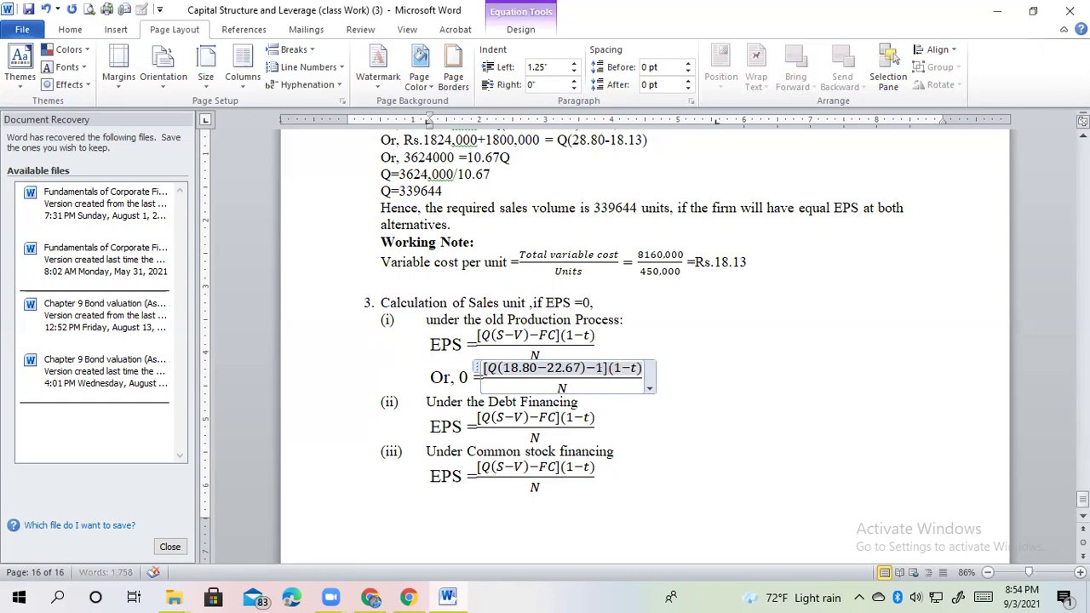
{"action": "type", "text": ",000"}
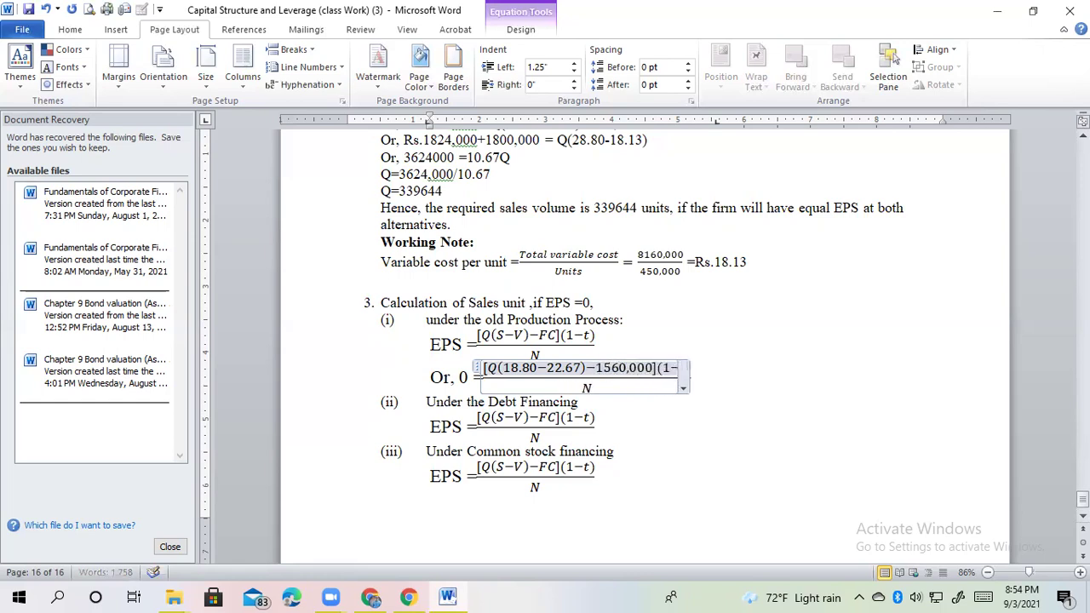
Replace t with 0.40 in the fraction's numerator and N with 240,000 in its denominator.
{"action": "left_click", "coordinate": [687, 368]}
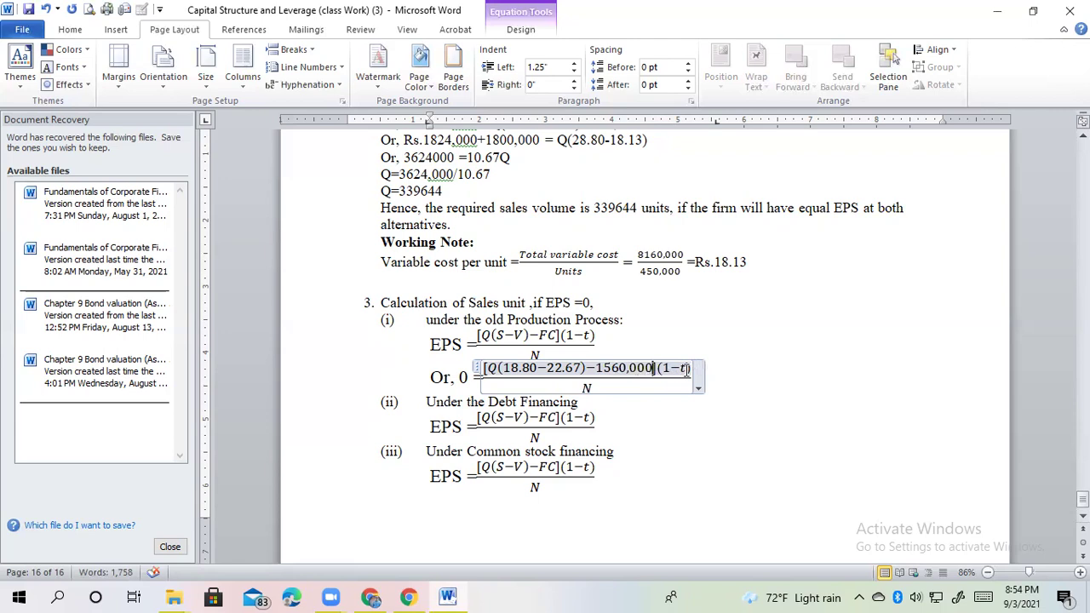
{"action": "key", "text": "BackSpace"}
{"action": "type", "text": "0.40"}
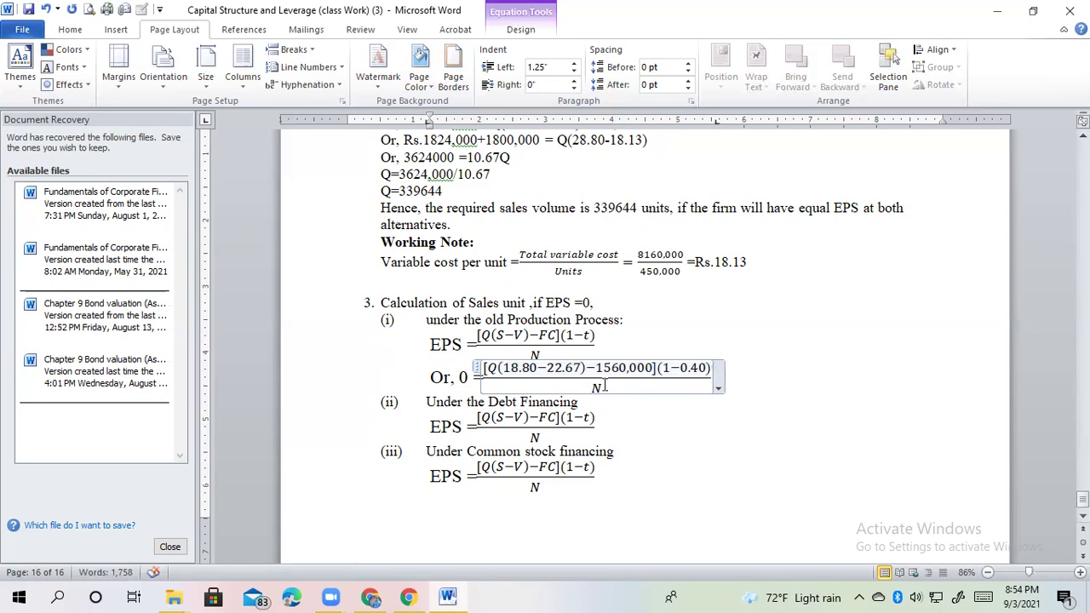
{"action": "left_click", "coordinate": [601, 385]}
{"action": "key", "text": "BackSpace"}
{"action": "type", "text": "240,000"}
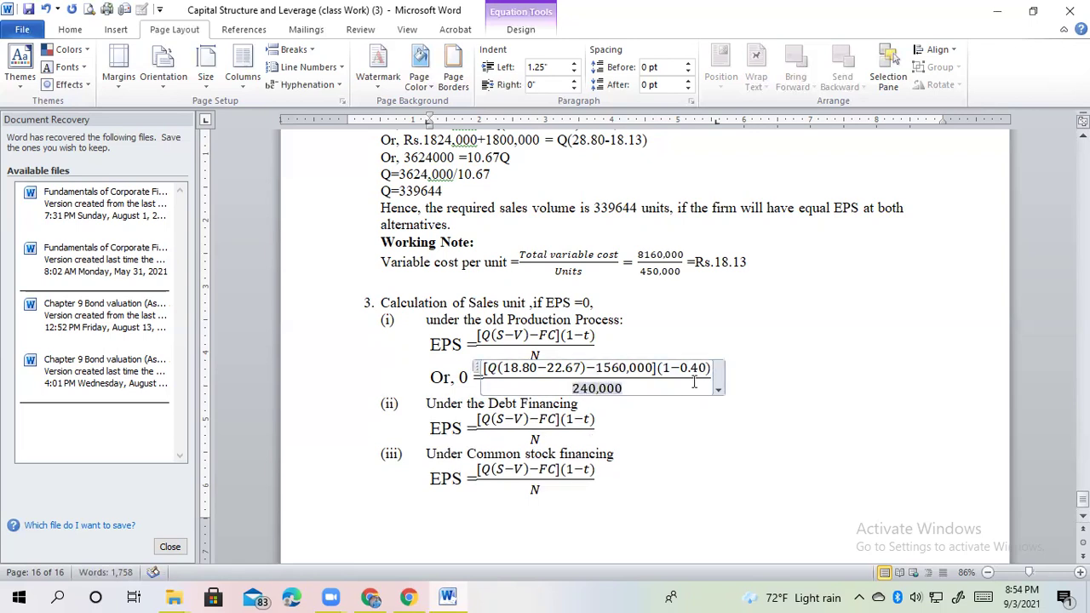
Add a line beginning "Or," below the fraction, containing a copy of its numerator followed by "=0".
{"action": "left_click_drag", "start_coordinate": [712, 368], "coordinate": [483, 374]}
{"action": "key", "text": "ctrl+c"}
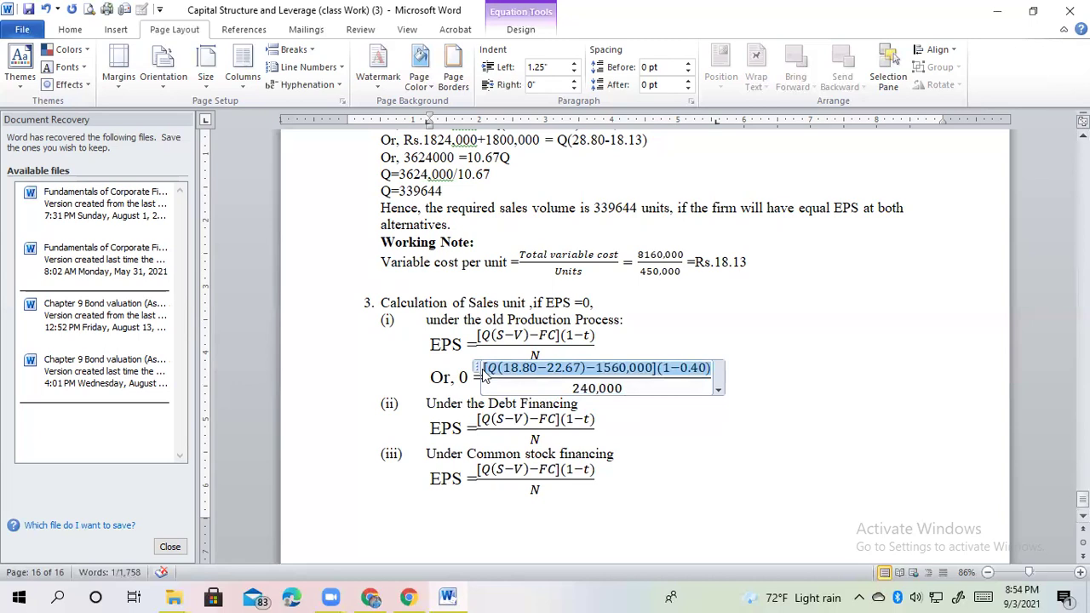
{"action": "left_click", "coordinate": [740, 381]}
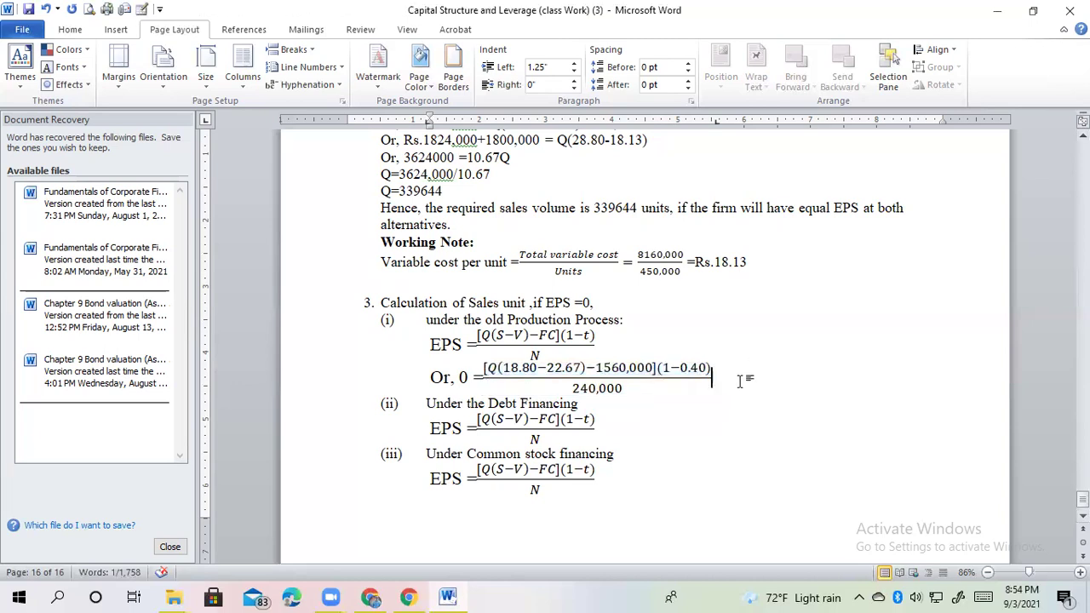
{"action": "key", "text": "Return"}
{"action": "type", "text": "Or,"}
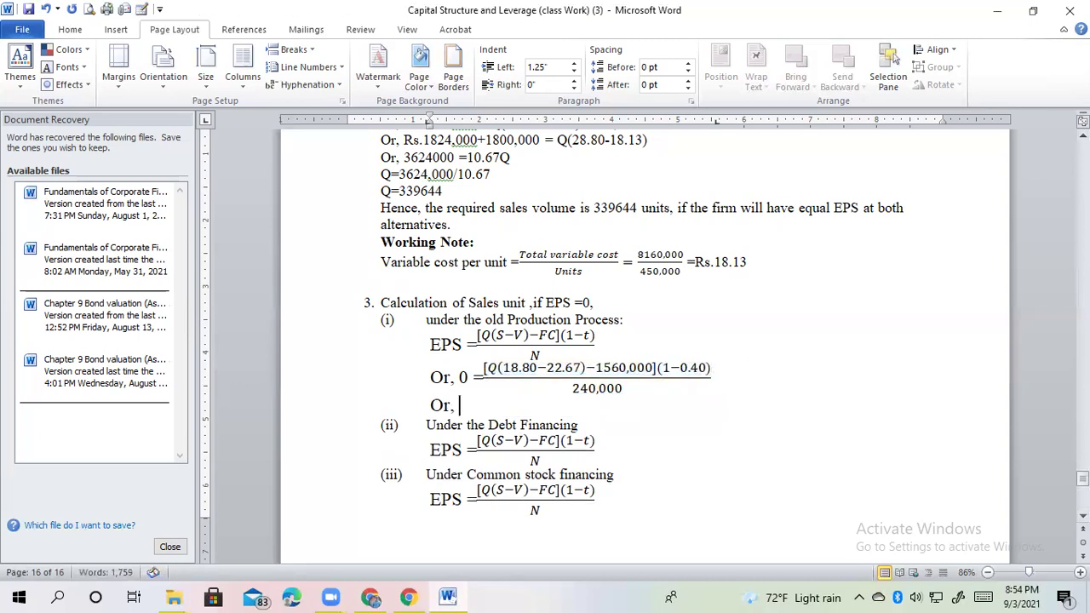
{"action": "key", "text": "ctrl+v"}
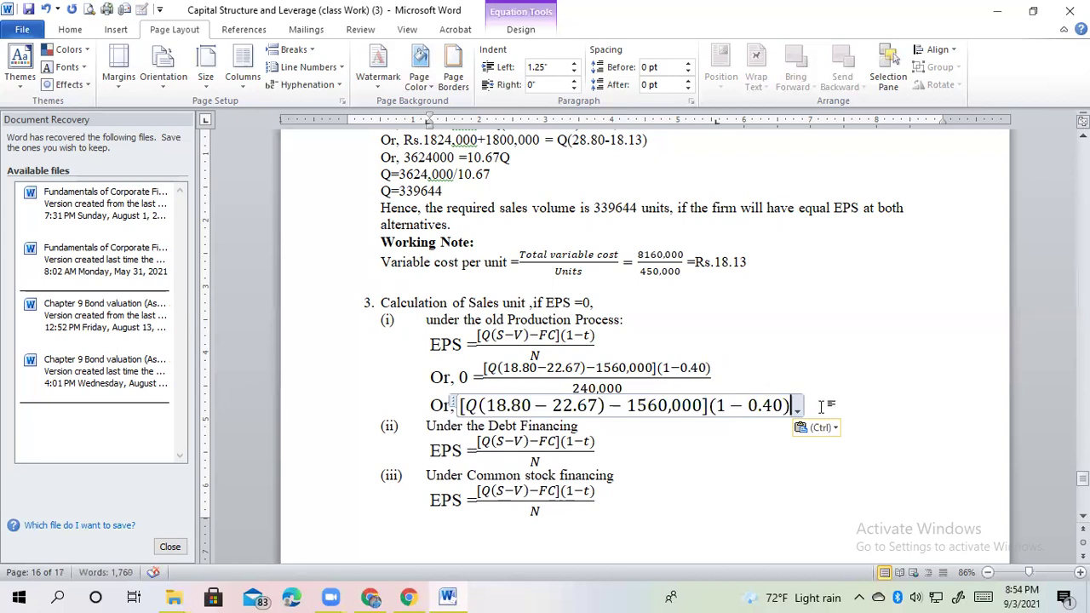
{"action": "left_click", "coordinate": [820, 406]}
{"action": "type", "text": "=0"}
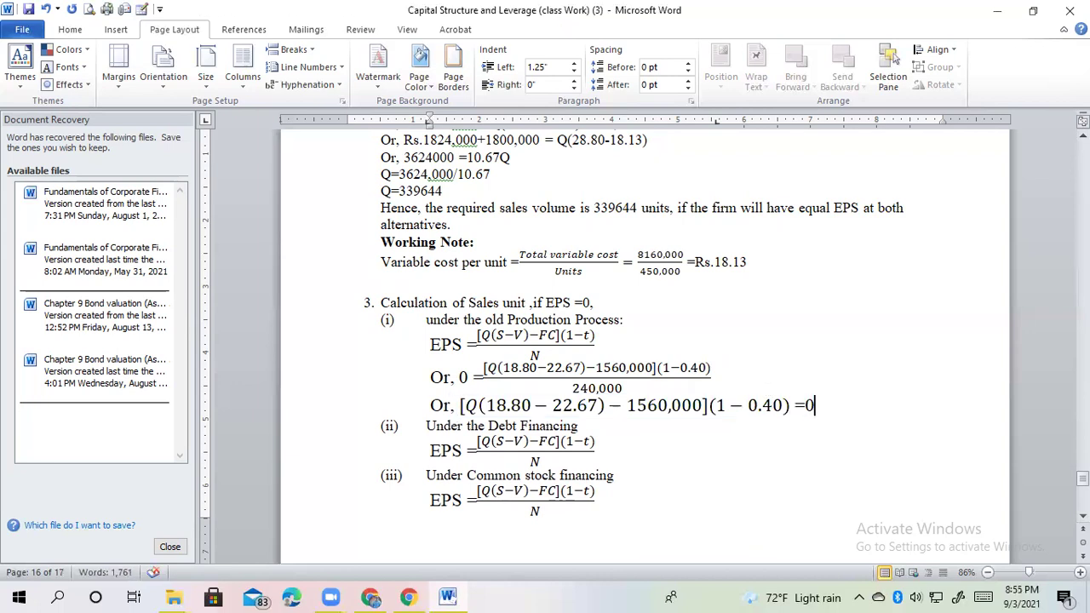
Start another "Or," line and correct the selling price to 28.80 in the two equations above it.
{"action": "key", "text": "Return"}
{"action": "type", "text": "Or,"}
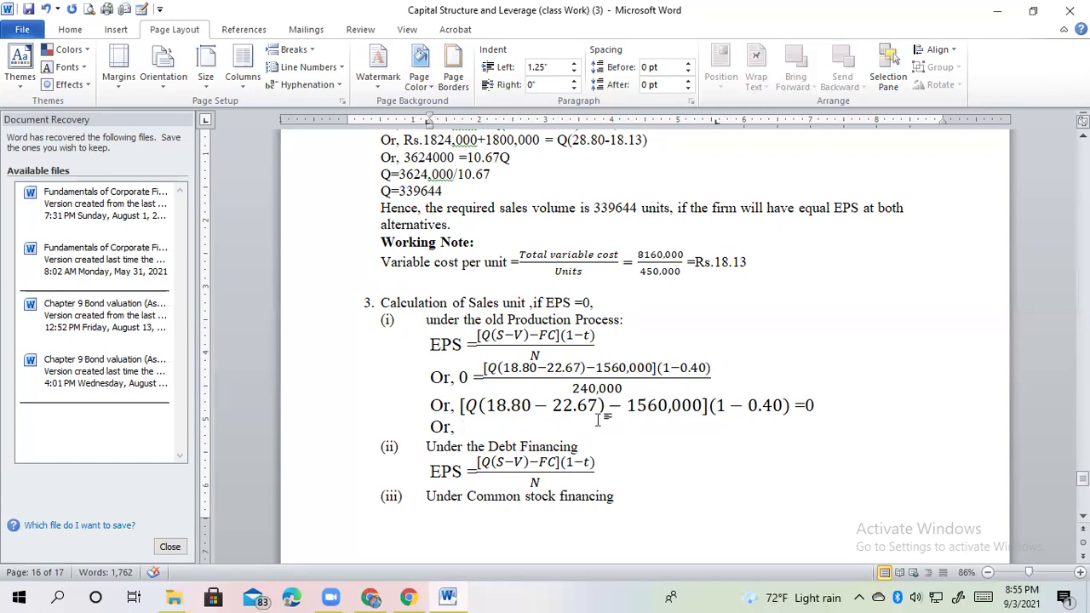
{"action": "left_click_drag", "start_coordinate": [596, 405], "coordinate": [505, 406]}
{"action": "left_click", "coordinate": [497, 406]}
{"action": "key", "text": "BackSpace"}
{"action": "type", "text": "2"}
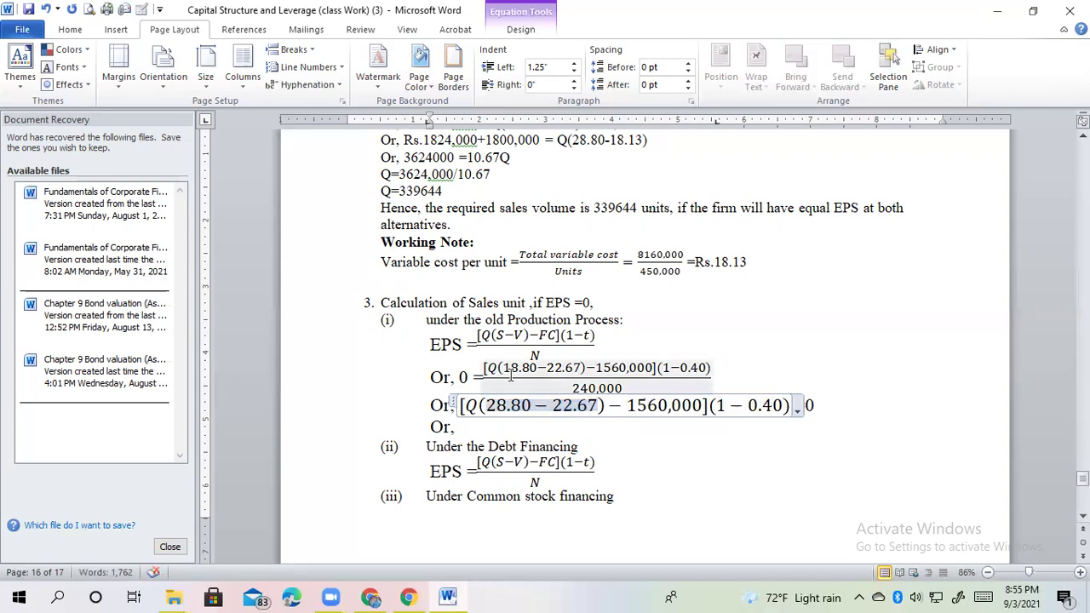
{"action": "left_click", "coordinate": [513, 368]}
{"action": "key", "text": "BackSpace"}
{"action": "type", "text": "2"}
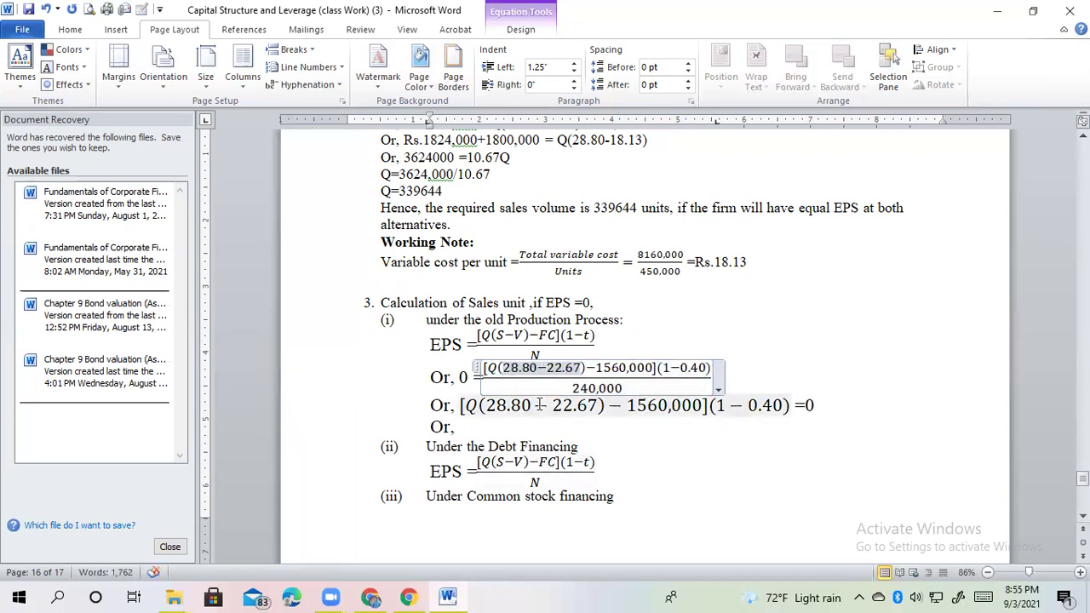
Continue the last "Or," line of the old production process with 6.13Q-1560,000.
{"action": "left_click", "coordinate": [493, 428]}
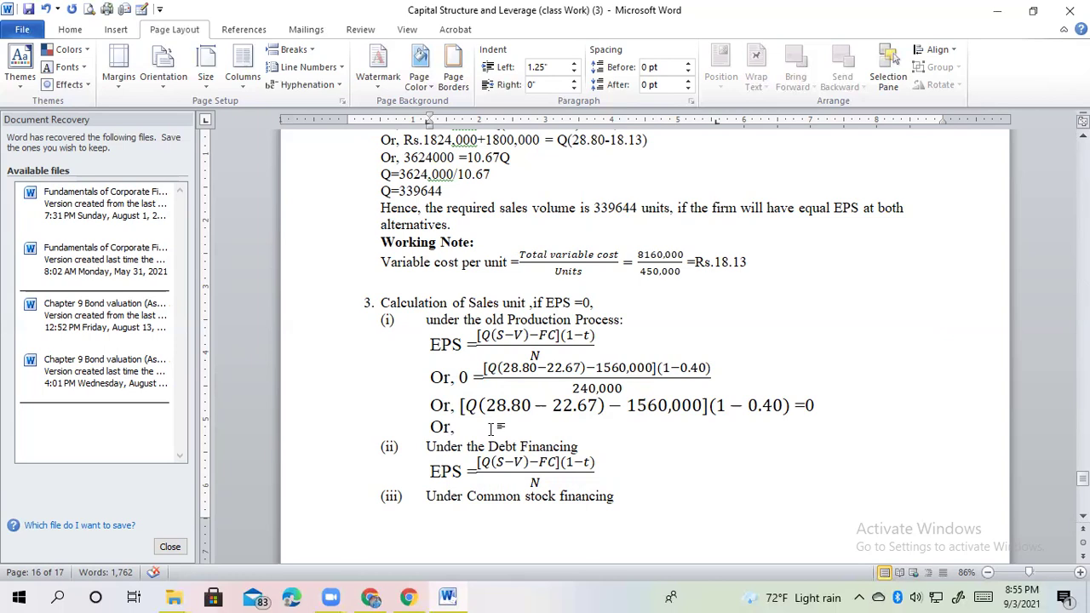
{"action": "type", "text": "6.13Q-1"}
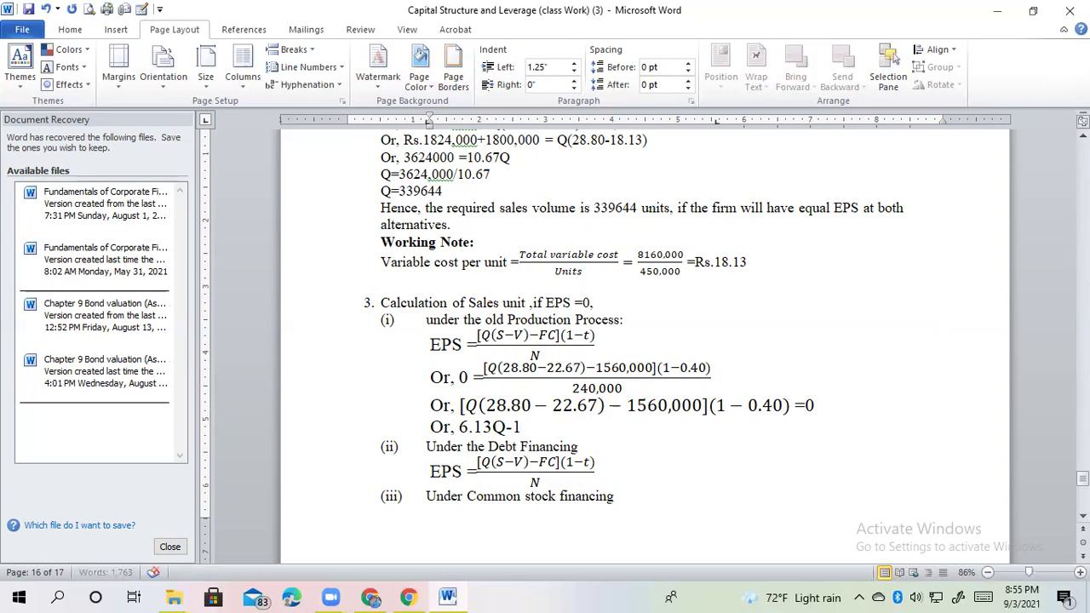
{"action": "type", "text": "560,000"}
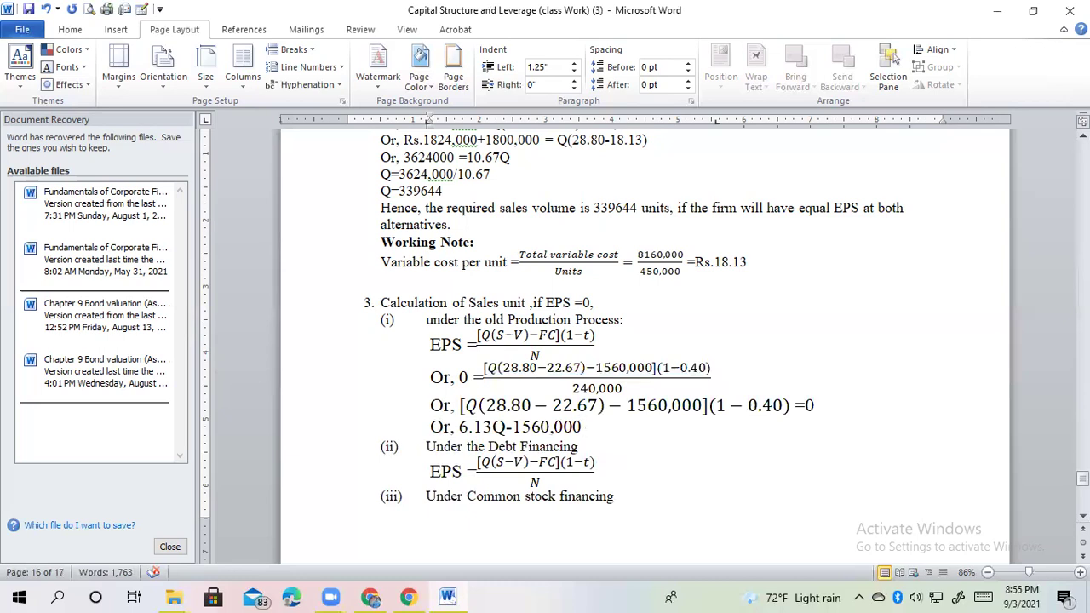
Insert the interest term -I after the bracketed expression in the old process's EPS formula and in its "=0" equation.
{"action": "left_click", "coordinate": [560, 334]}
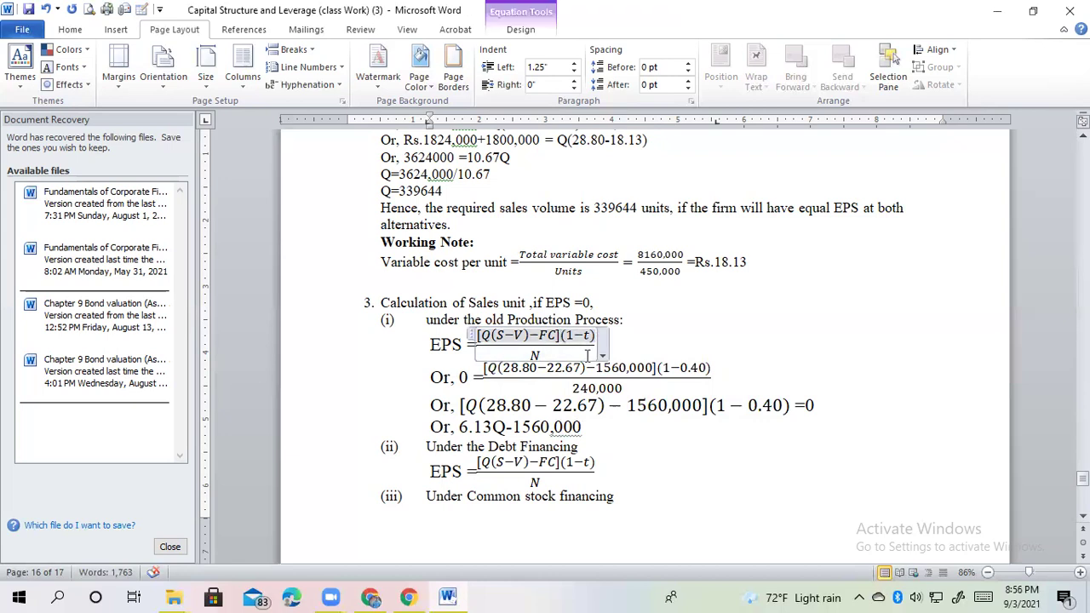
{"action": "type", "text": "-I"}
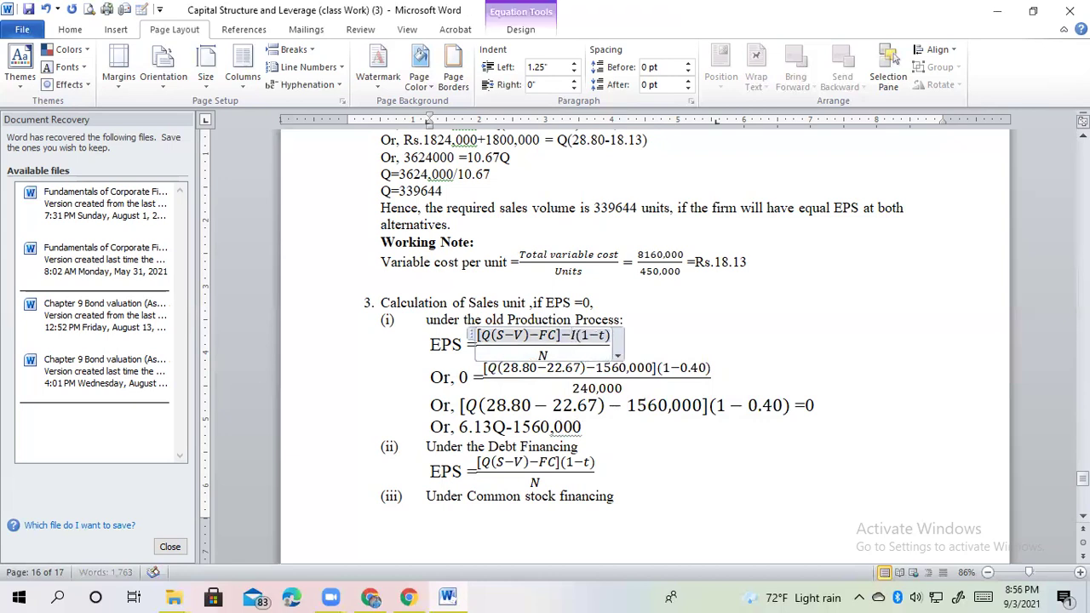
{"action": "left_click", "coordinate": [706, 406]}
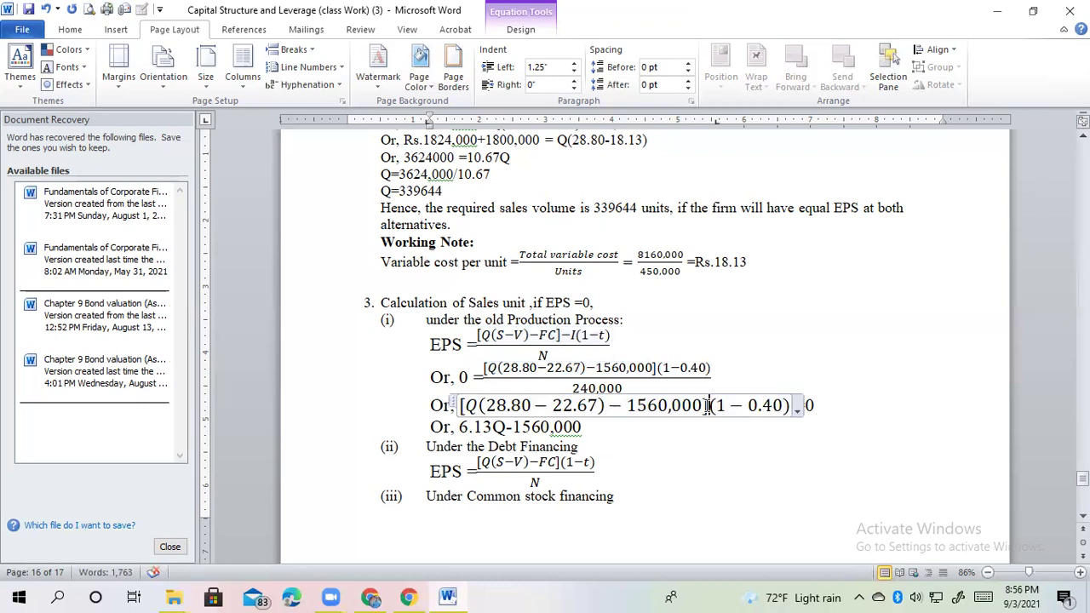
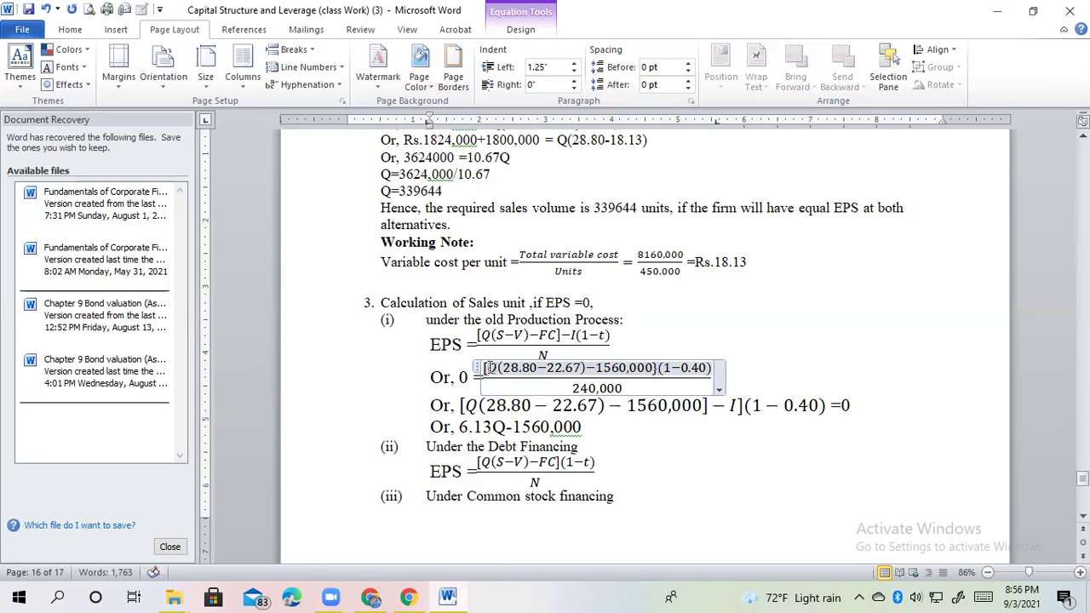
In the substituted fraction's numerator, enclose Q(28.80-22.67)-1560,000 in braces and add -384,000] before (1-0.40).
{"action": "type", "text": "Q"}
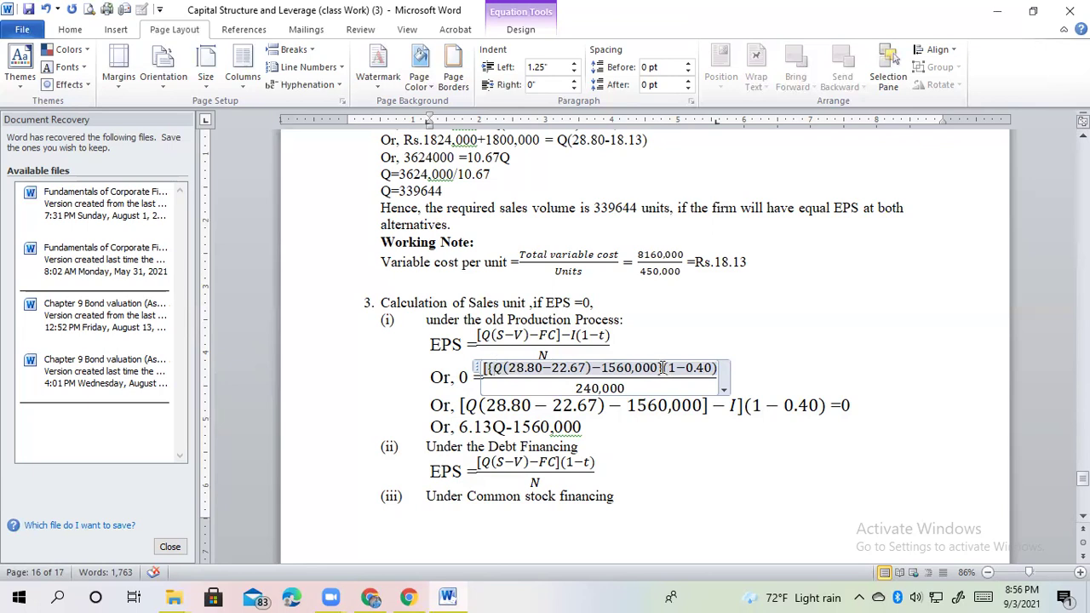
{"action": "left_click", "coordinate": [663, 368]}
{"action": "type", "text": "-I"}
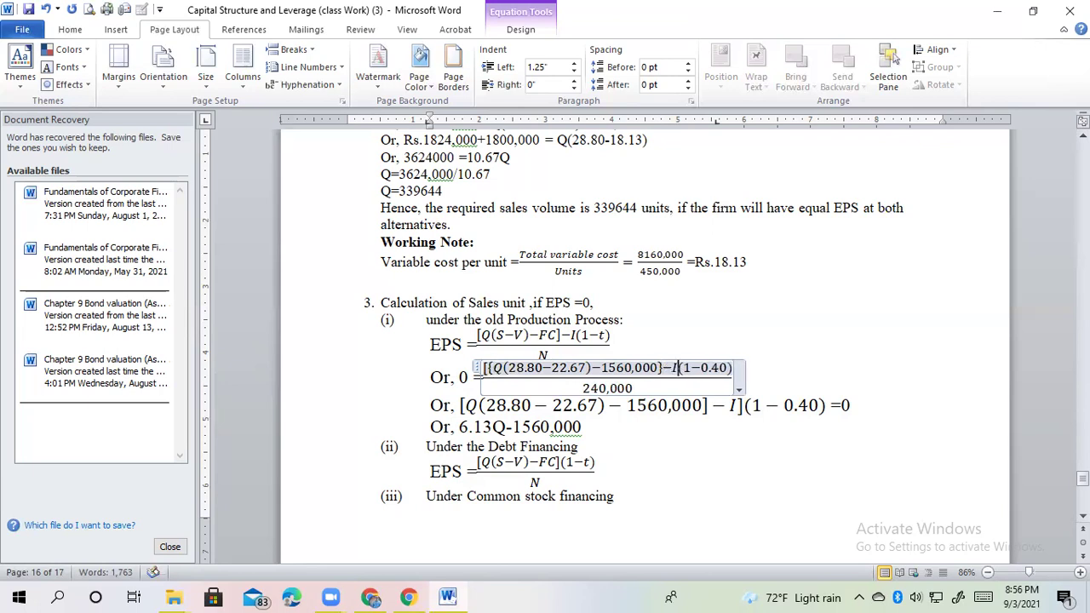
{"action": "key", "text": "BackSpace"}
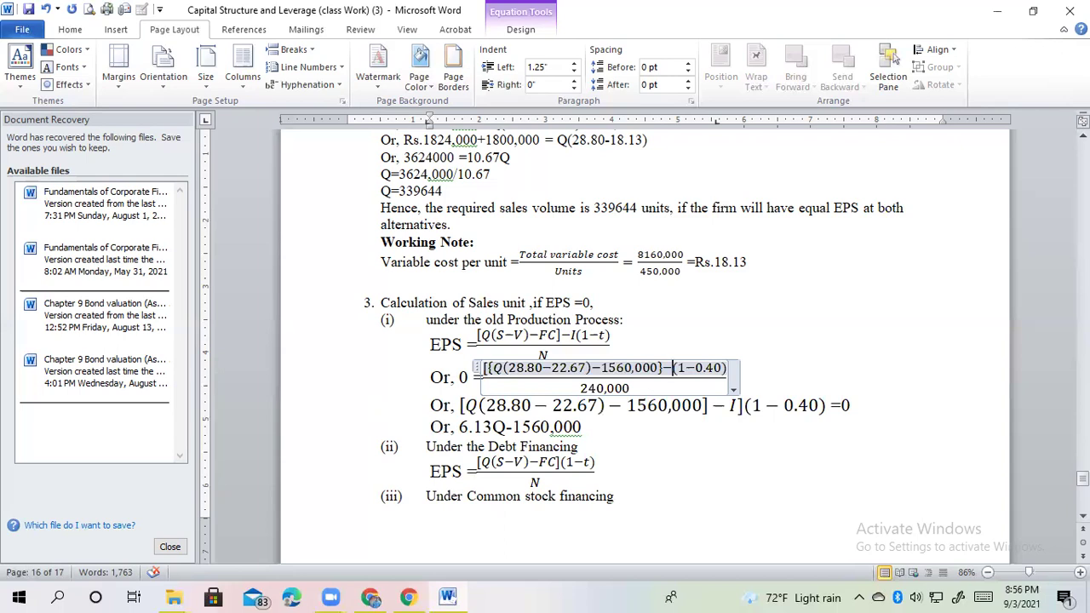
{"action": "type", "text": "384,000"}
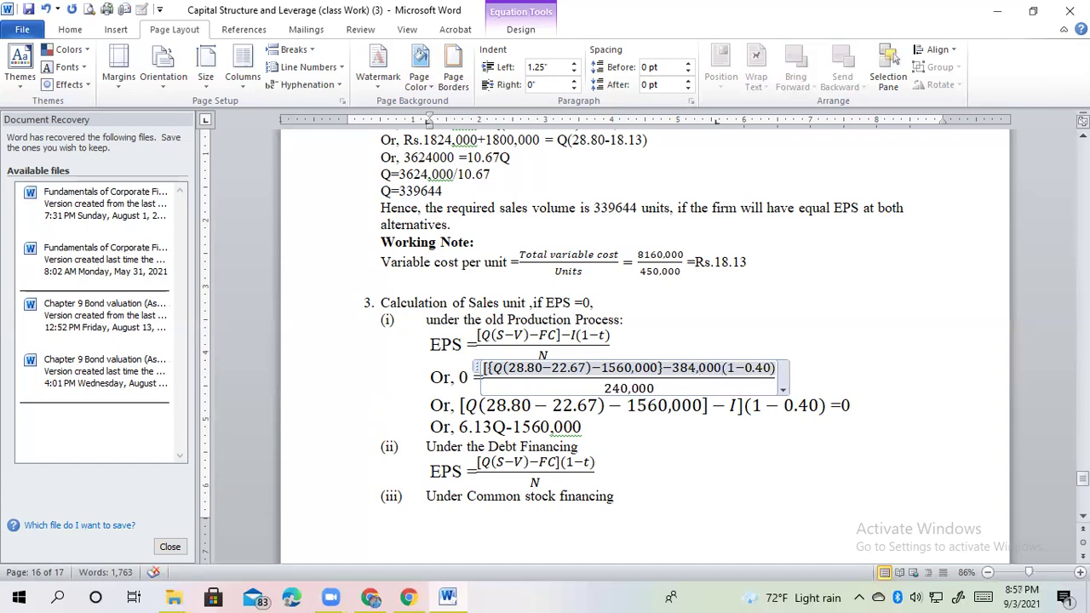
{"action": "type", "text": "}"}
{"action": "key", "text": "BackSpace"}
{"action": "type", "text": "]"}
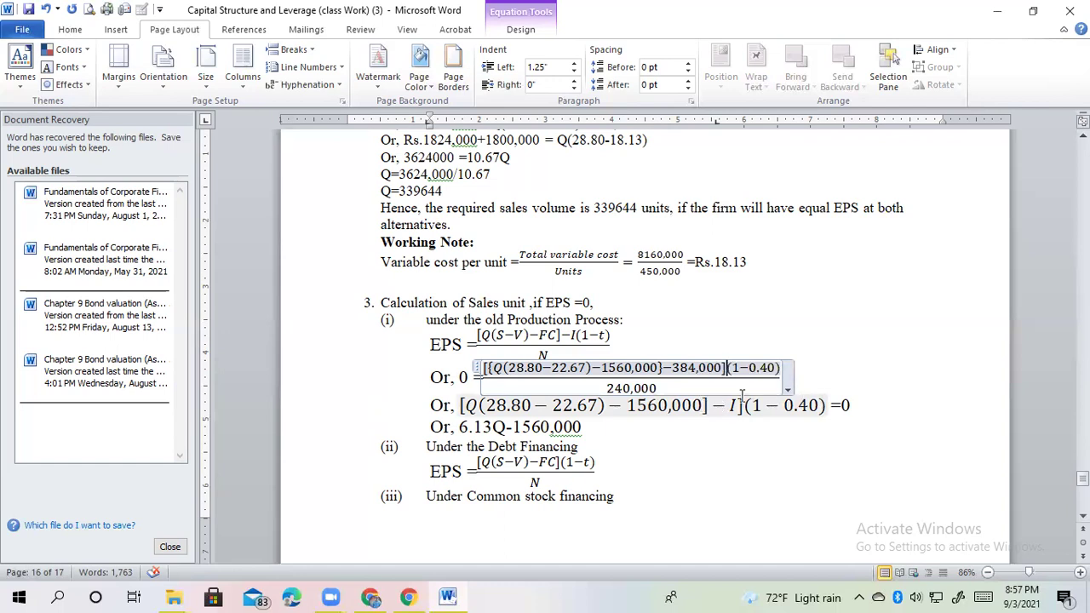
In the old process's general EPS formula, add an opening brace before Q and a closing square bracket after I.
{"action": "left_click", "coordinate": [481, 335]}
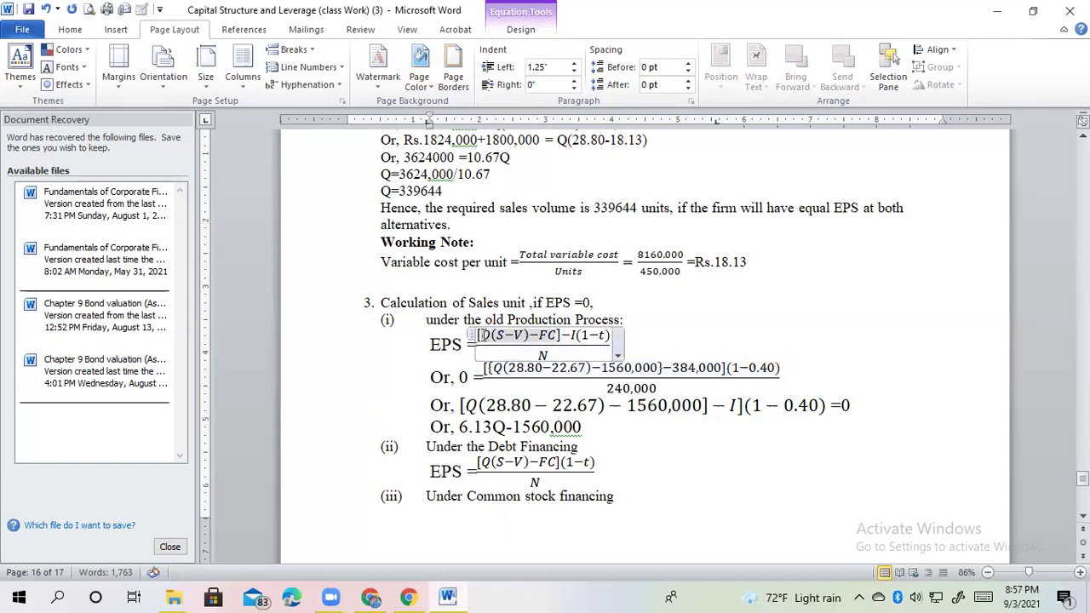
{"action": "type", "text": "{"}
{"action": "left_click", "coordinate": [558, 335]}
{"action": "type", "text": "}"}
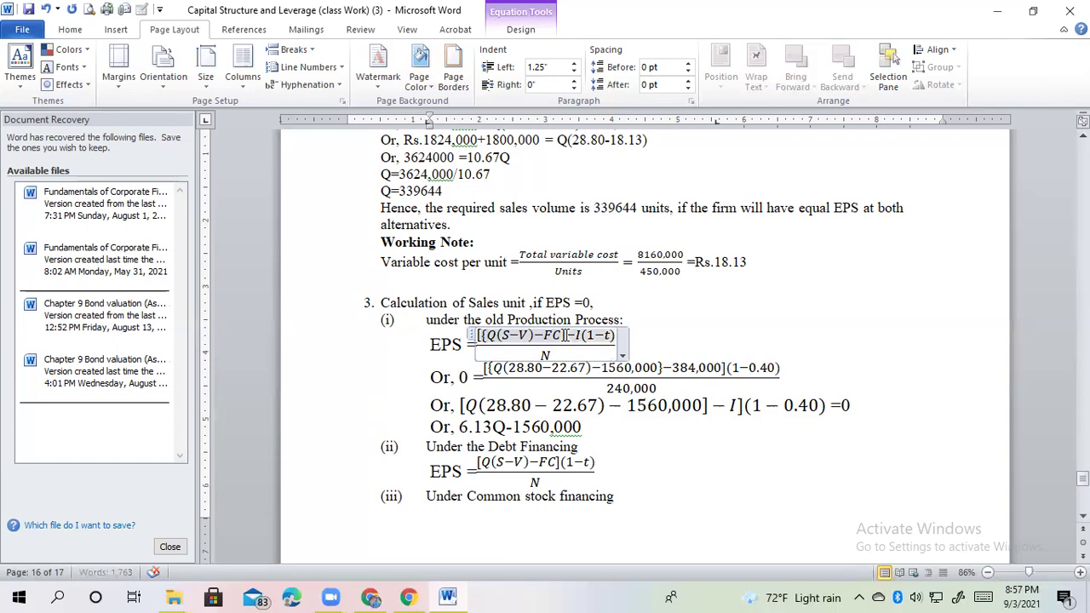
{"action": "double_click", "coordinate": [567, 336]}
{"action": "left_click", "coordinate": [568, 336]}
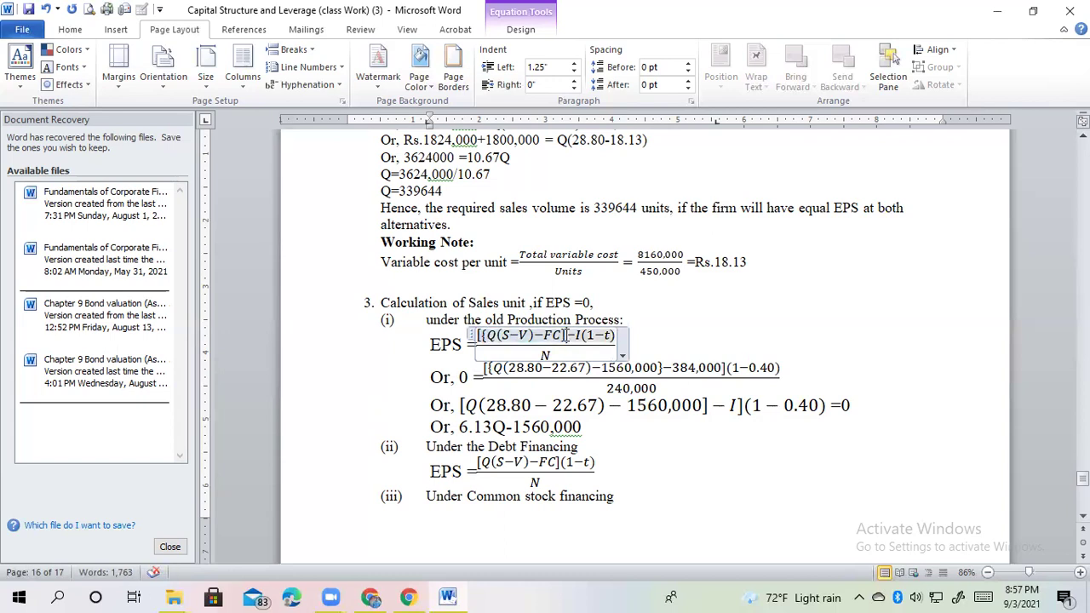
{"action": "double_click", "coordinate": [567, 336]}
{"action": "left_click", "coordinate": [567, 336]}
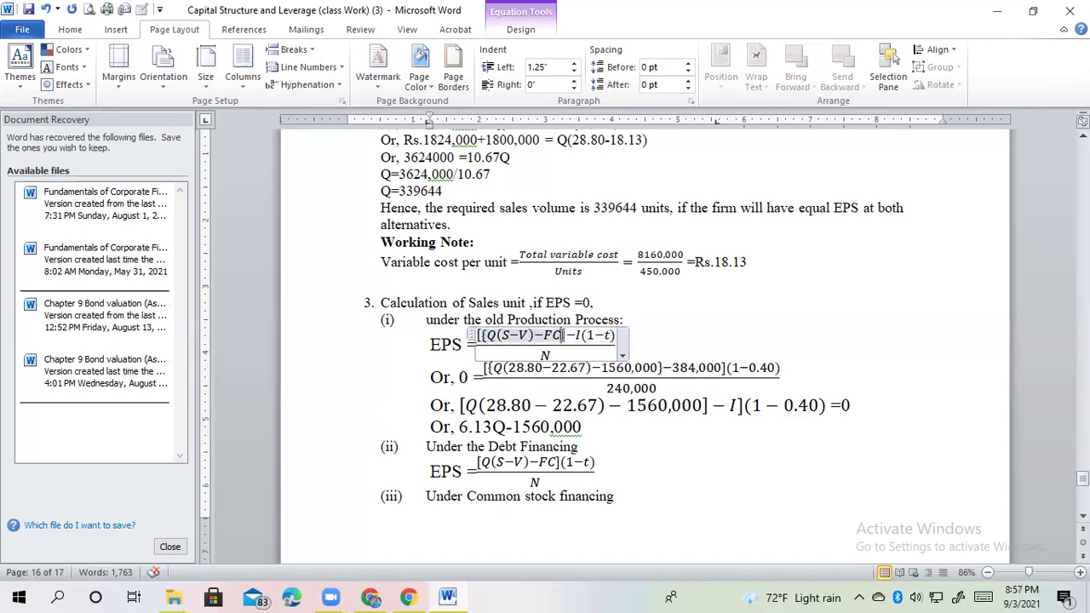
{"action": "left_click", "coordinate": [583, 336]}
{"action": "type", "text": "]"}
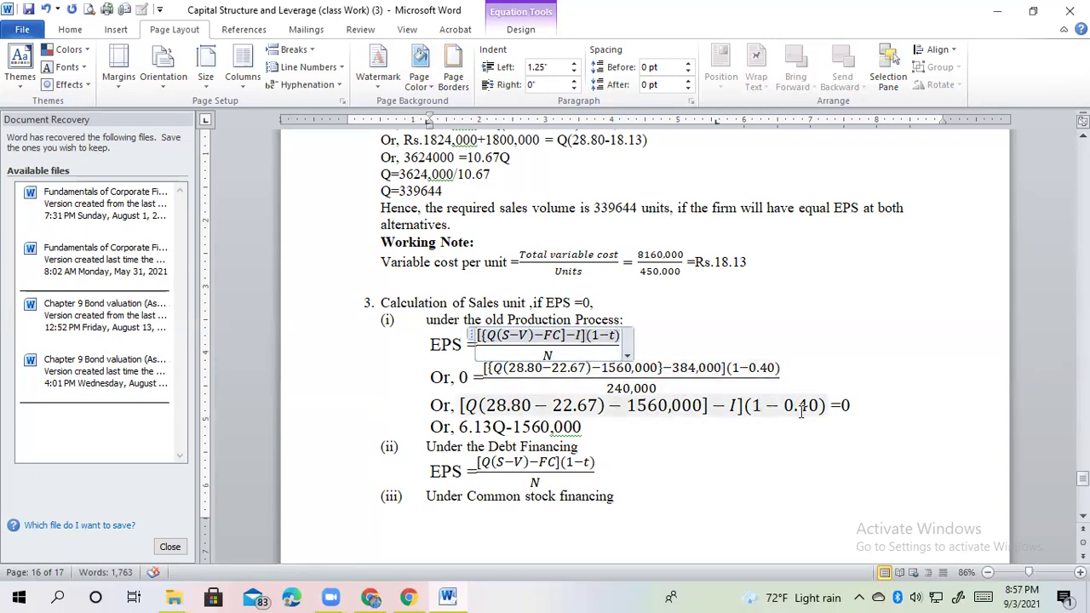
Replace I with 384,000 in the old process's "=0" equation.
{"action": "left_click_drag", "start_coordinate": [824, 405], "coordinate": [784, 405]}
{"action": "left_click", "coordinate": [782, 394]}
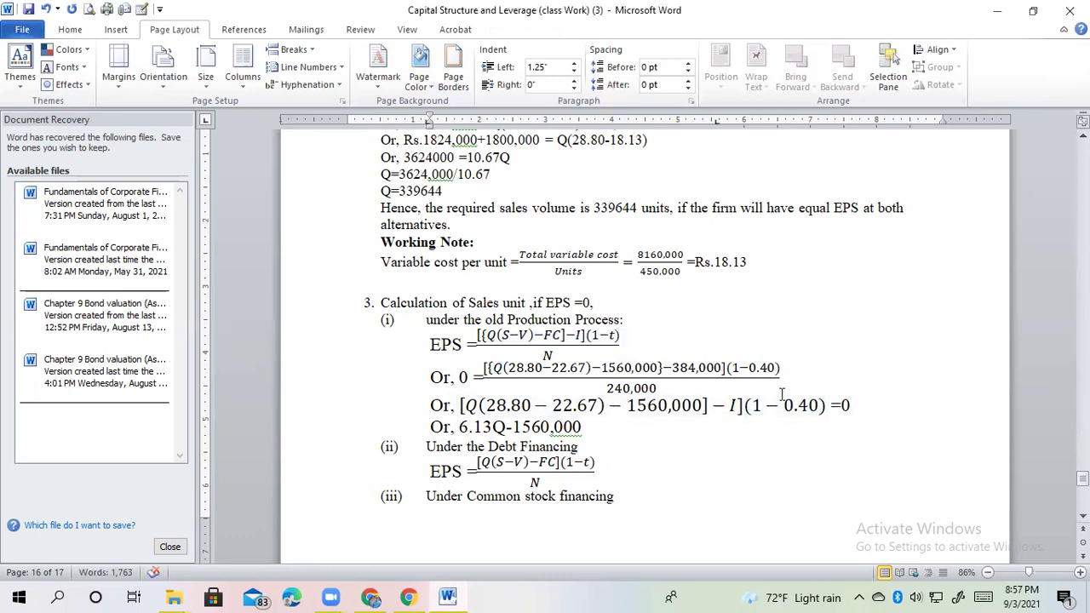
{"action": "left_click", "coordinate": [734, 407]}
{"action": "key", "text": "BackSpace"}
{"action": "type", "text": "384,000"}
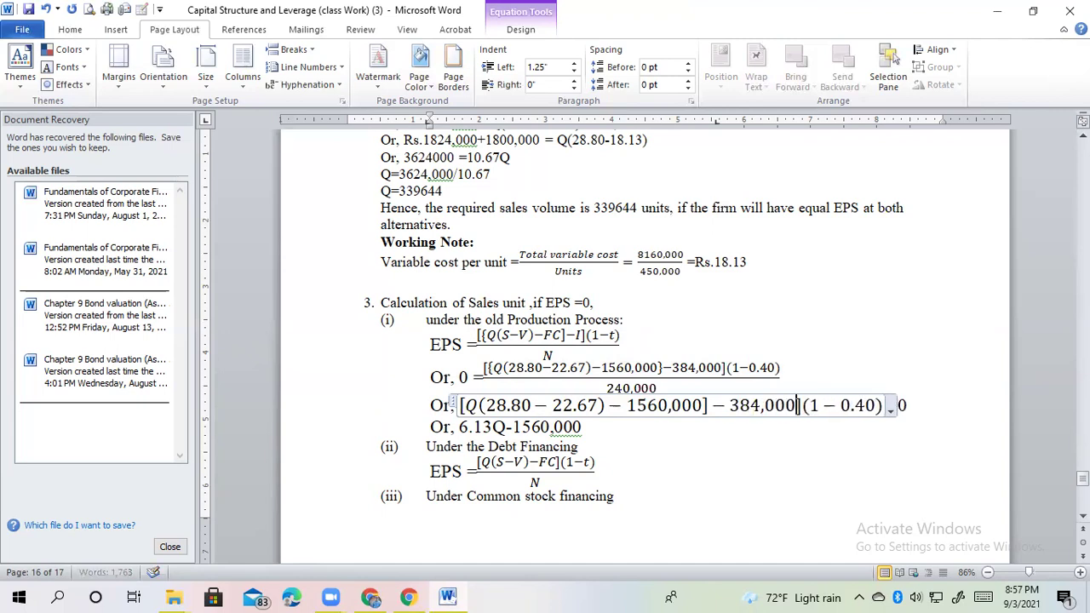
Extend the 6.13Q line to read (6.13Q-1560,000-384,000)0.60.
{"action": "left_click", "coordinate": [600, 431]}
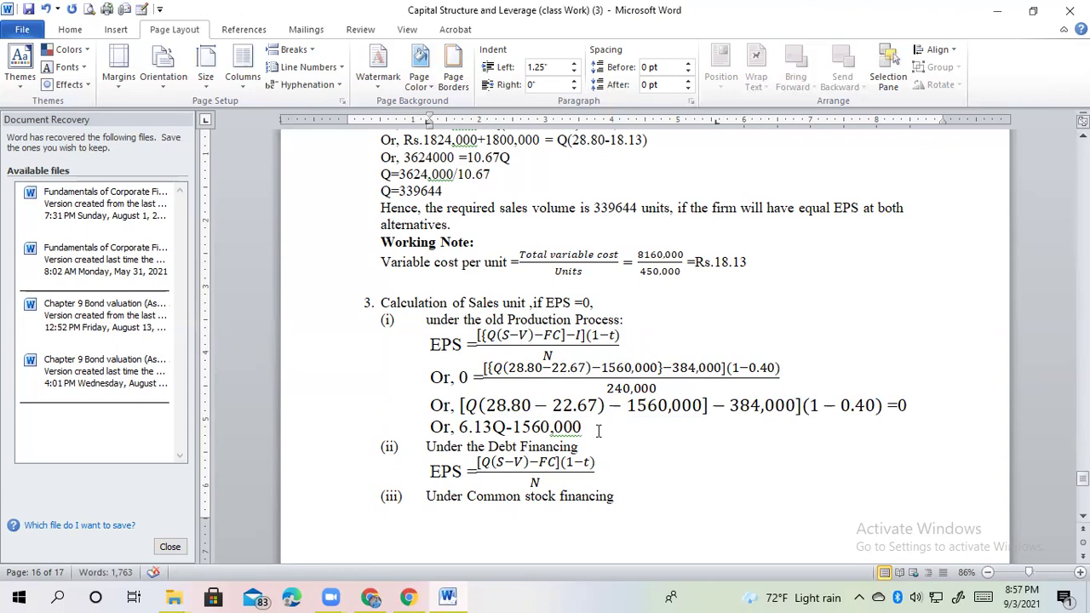
{"action": "type", "text": "-384,000"}
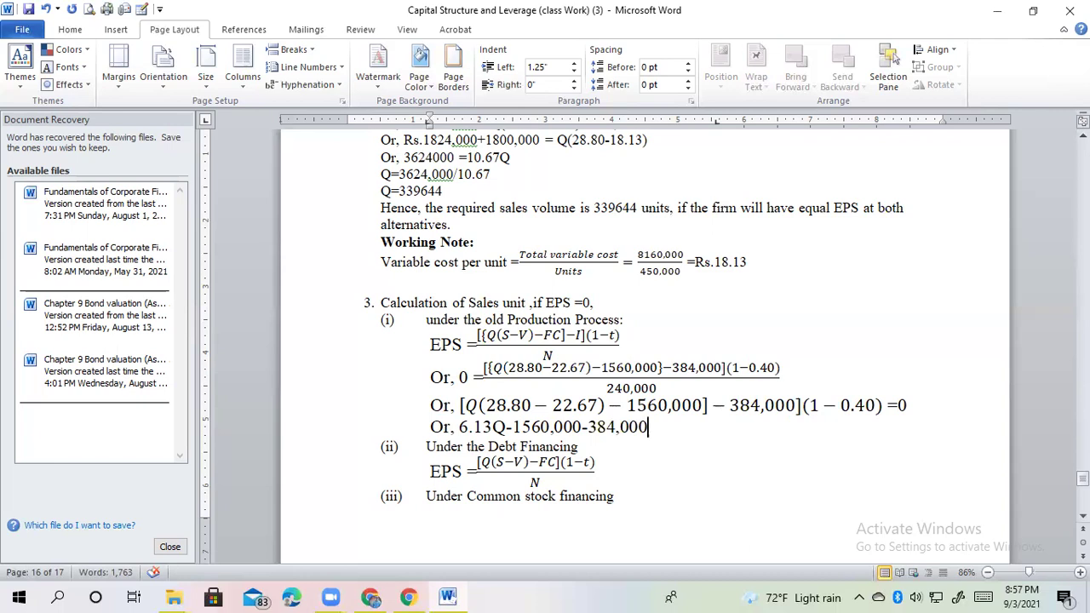
{"action": "type", "text": ")0.60"}
{"action": "left_click", "coordinate": [460, 426]}
{"action": "type", "text": "("}
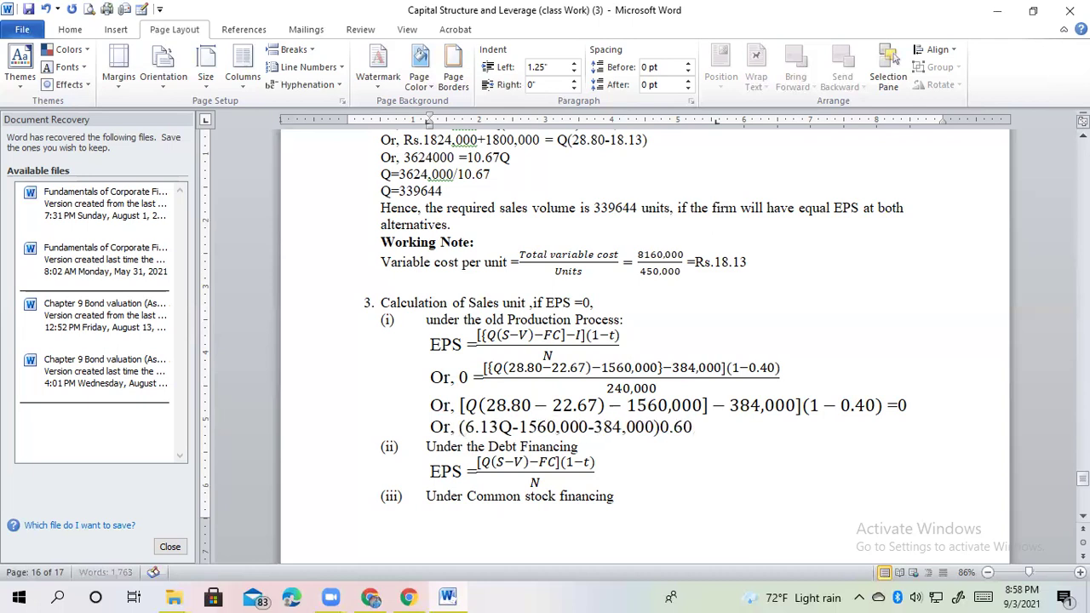
Start a new "Or," line and complete the equation above it with "=0".
{"action": "left_click", "coordinate": [700, 430]}
{"action": "key", "text": "Return"}
{"action": "type", "text": "0"}
{"action": "type", "text": "r,"}
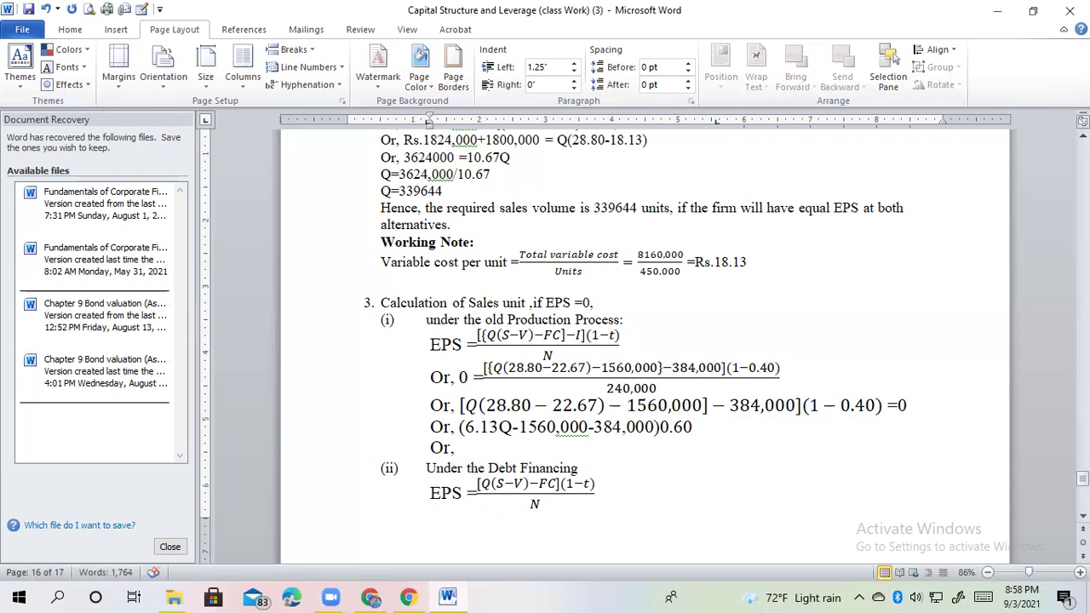
{"action": "left_click", "coordinate": [704, 427]}
{"action": "type", "text": "=0"}
Complete the new line with 3.68Q-1166400 = 0 and add "Or, 3.68Q = 1166400" below it.
{"action": "left_click", "coordinate": [526, 449]}
{"action": "type", "text": "3.68Q-116"}
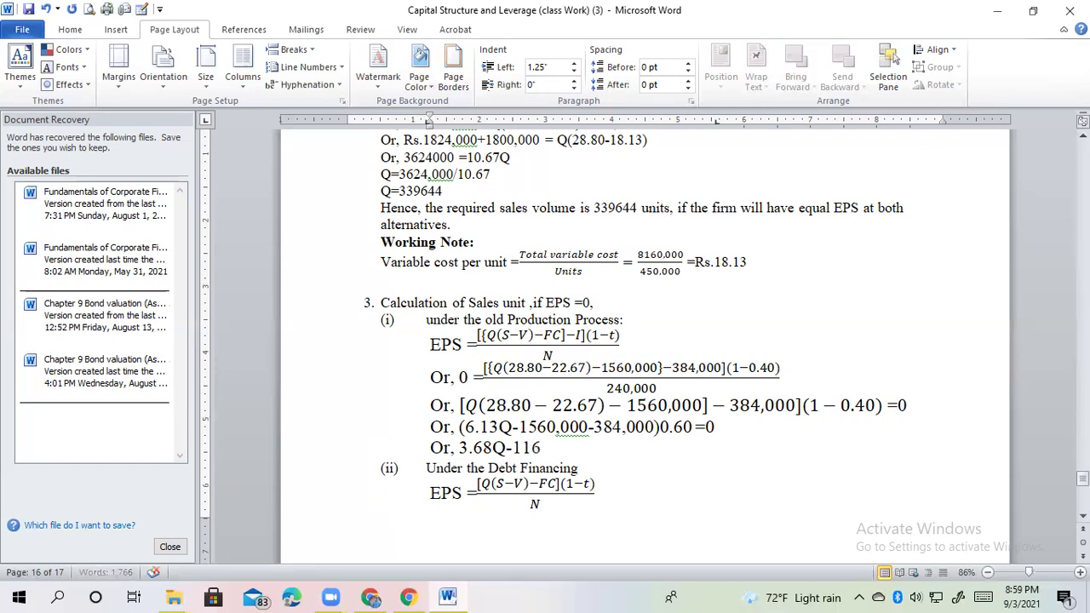
{"action": "type", "text": "6400 = 0"}
{"action": "key", "text": "Return"}
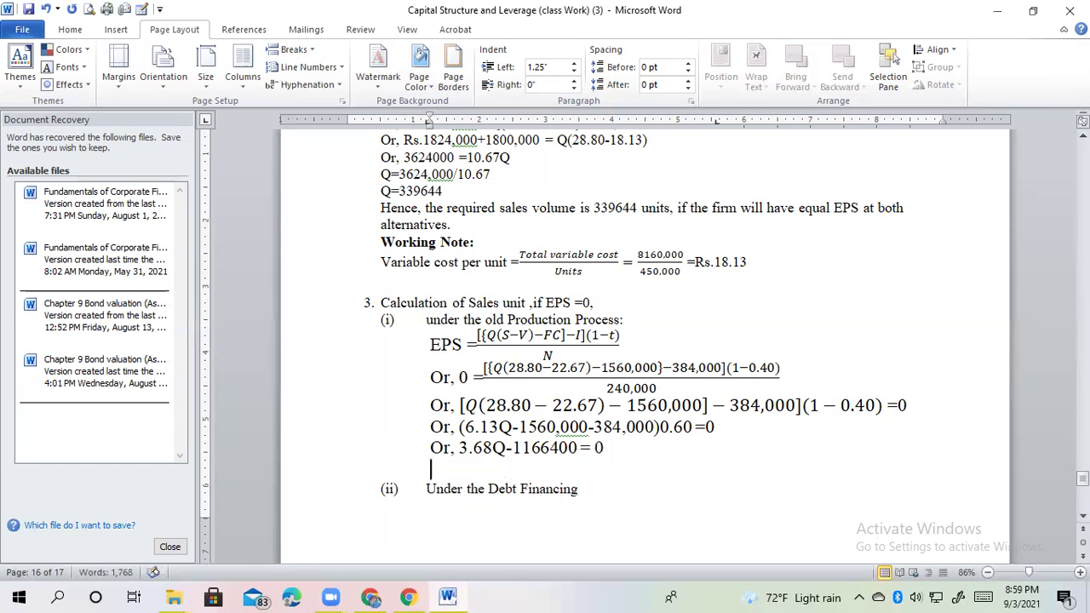
{"action": "type", "text": "Or, 3.68Q = 1166400"}
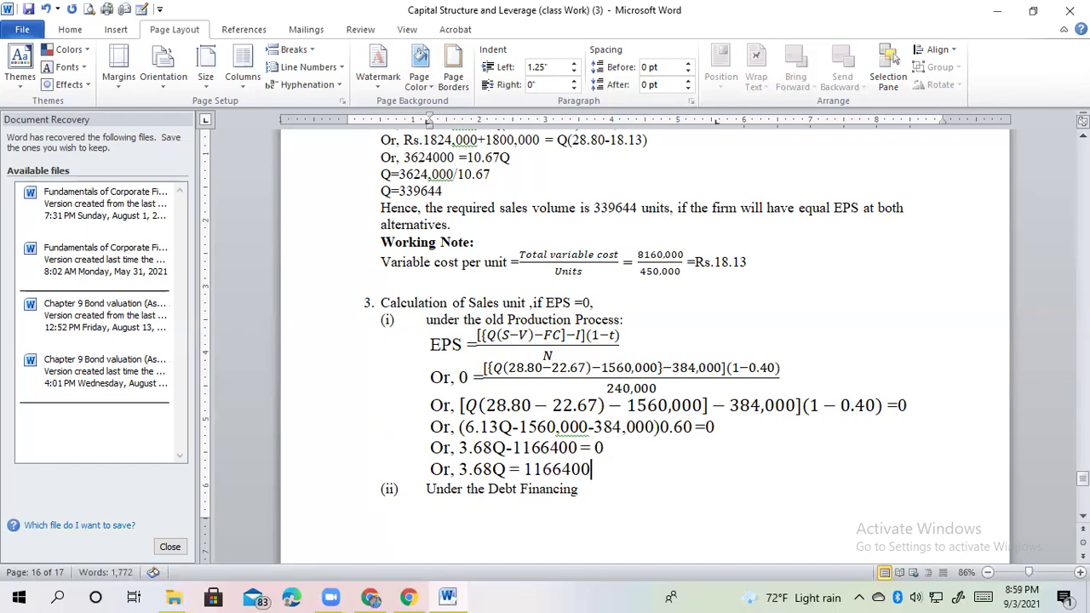
Add the solution line "Q =1166400/3.68 =316957 units" below the 3.68Q equation.
{"action": "key", "text": "Return"}
{"action": "type", "text": "Q"}
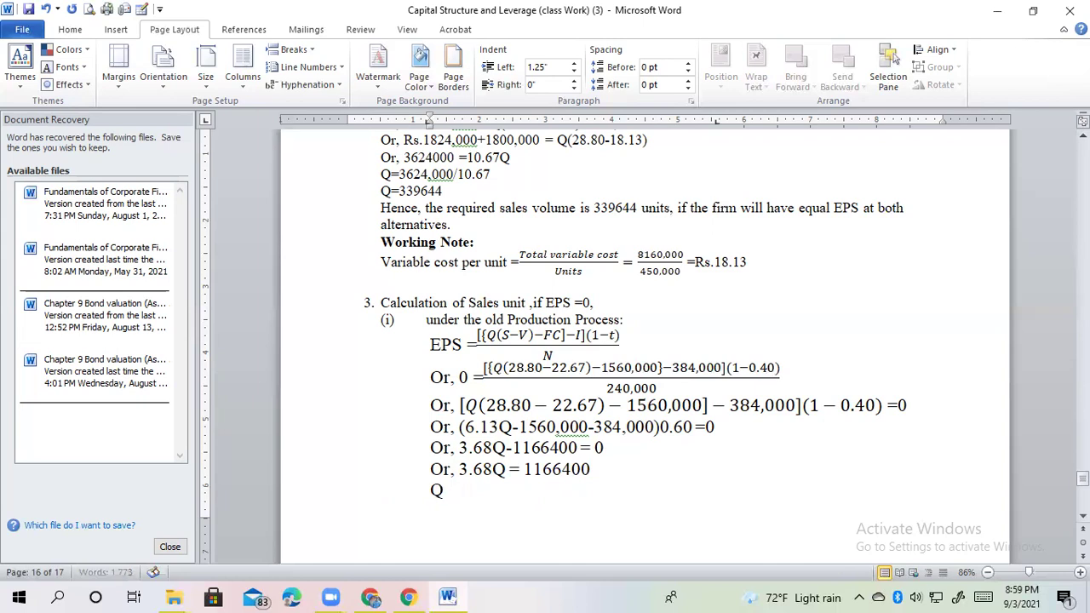
{"action": "type", "text": " =1166400"}
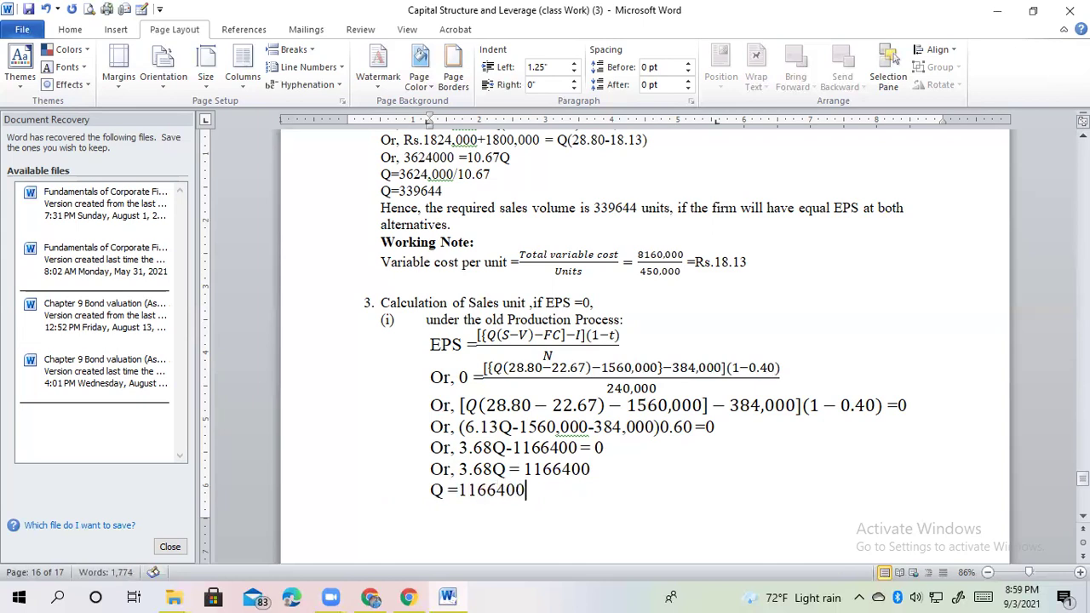
{"action": "type", "text": "/3.68 =3169"}
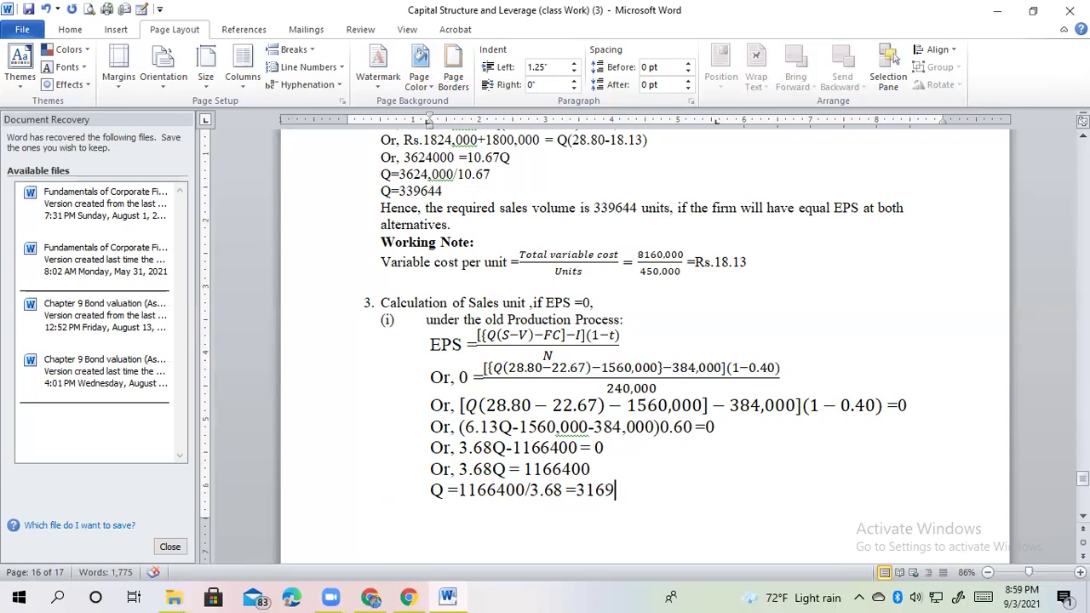
{"action": "type", "text": "67 units"}
{"action": "left_click", "coordinate": [624, 490]}
{"action": "key", "text": "BackSpace"}
{"action": "type", "text": "5"}
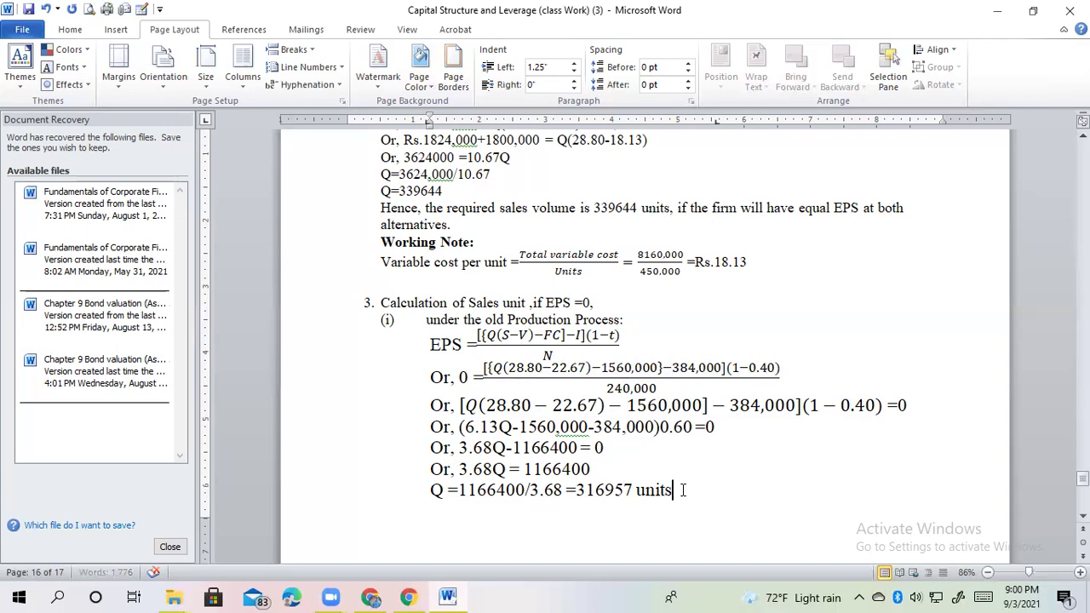
Write the conclusion "Therefore, the required sales units at EPS =0 is 316957 units" above the Debt Financing heading.
{"action": "key", "text": "Down"}
{"action": "type", "text": "t"}
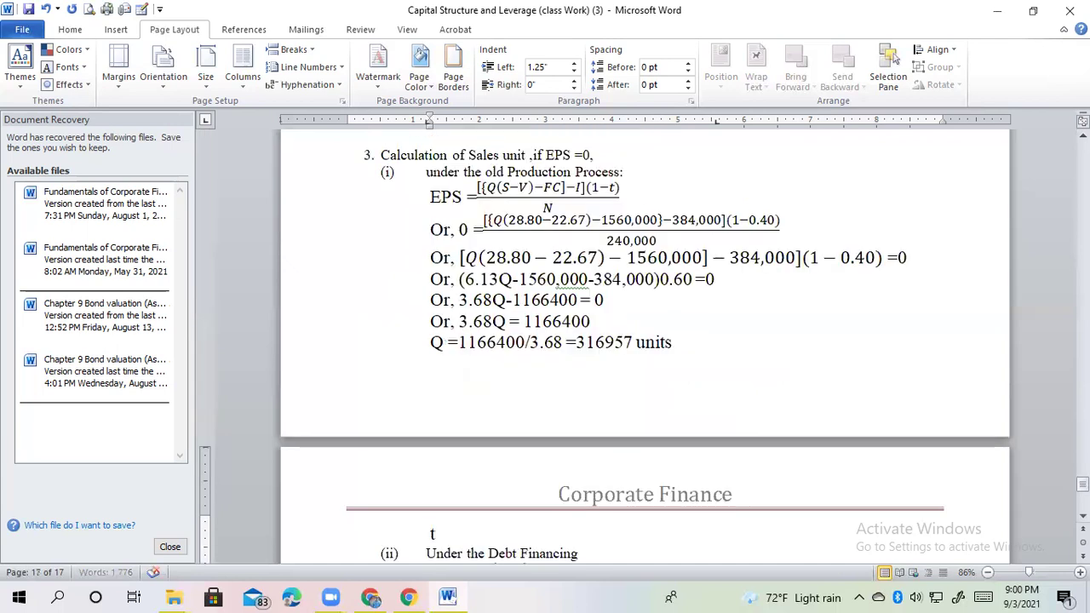
{"action": "type", "text": "herefore,"}
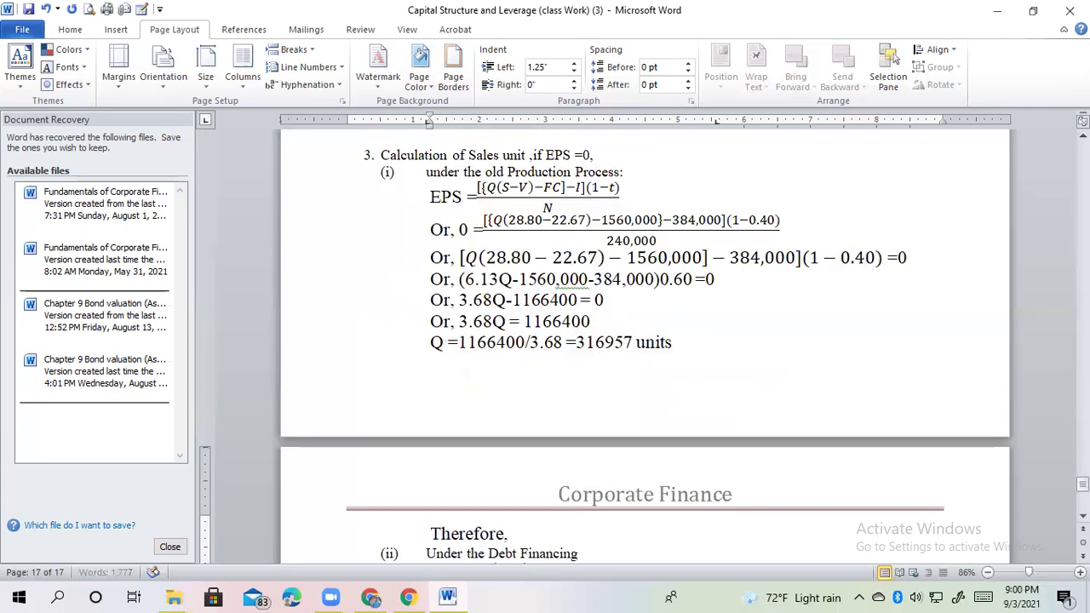
{"action": "type", "text": " the re"}
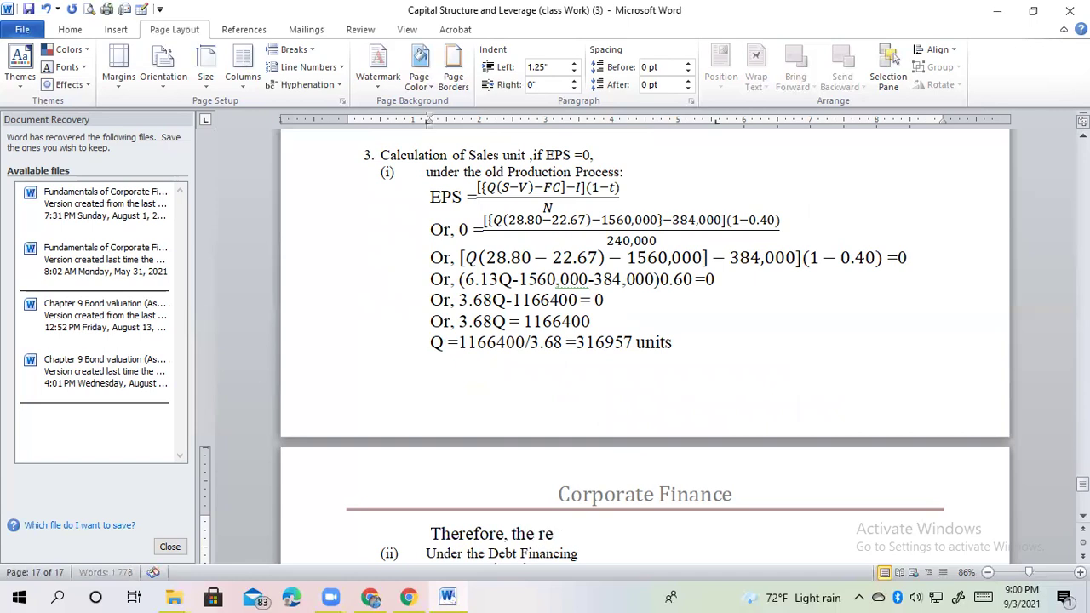
{"action": "type", "text": "quired sales"}
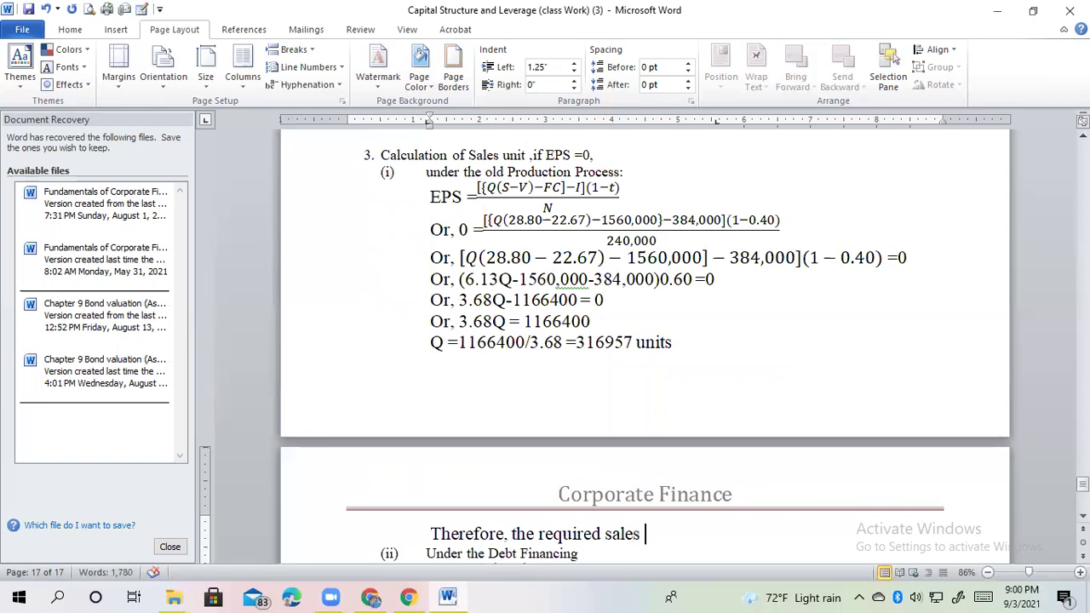
{"action": "type", "text": " units at"}
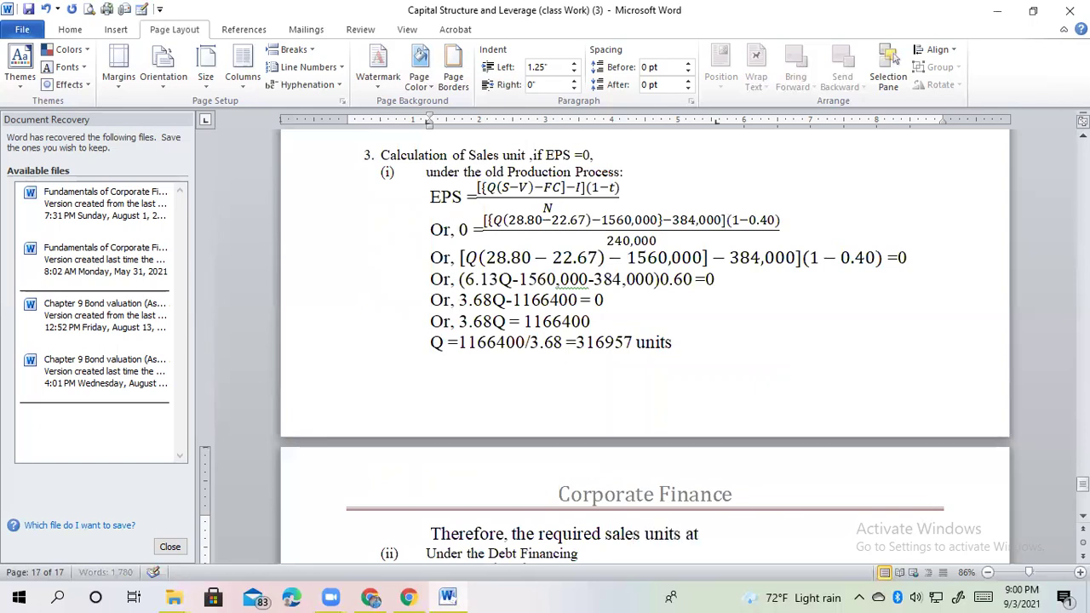
{"action": "type", "text": " EPS "}
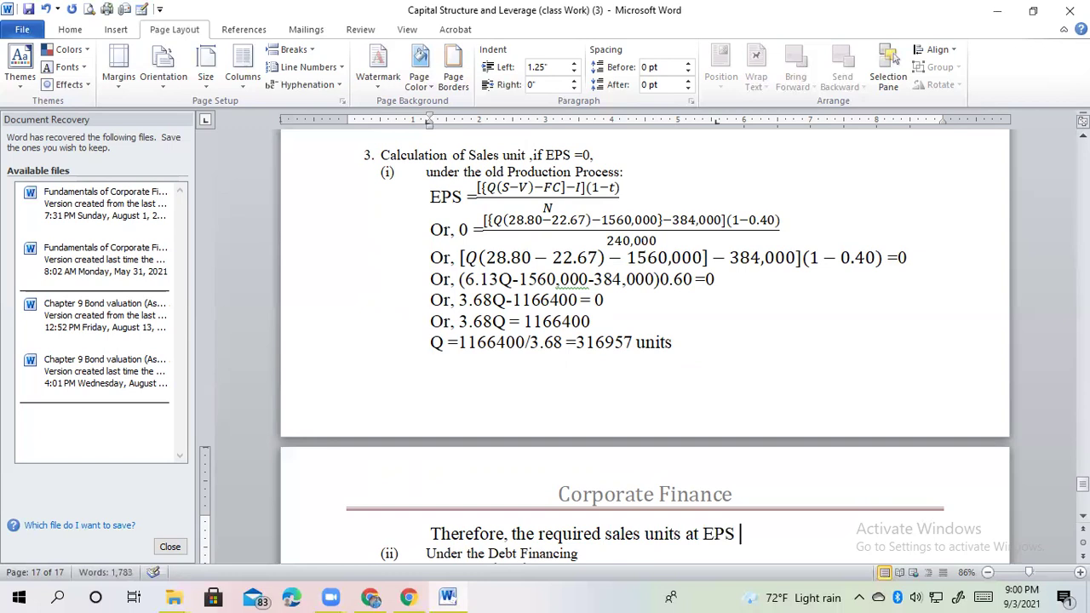
{"action": "type", "text": "=0"}
{"action": "type", "text": " under"}
{"action": "key", "text": "BackSpace"}
{"action": "key", "text": "BackSpace"}
{"action": "key", "text": "BackSpace"}
{"action": "key", "text": "BackSpace"}
{"action": "key", "text": "BackSpace"}
{"action": "key", "text": "BackSpace"}
{"action": "key", "text": "BackSpace"}
{"action": "type", "text": "0"}
{"action": "type", "text": "is 3"}
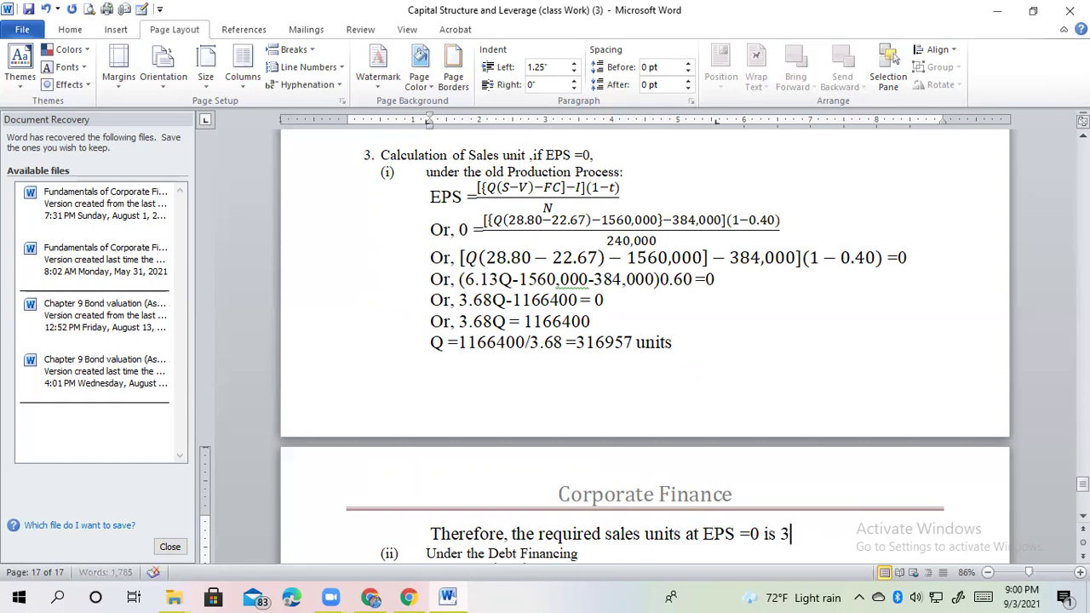
{"action": "type", "text": "16957 units"}
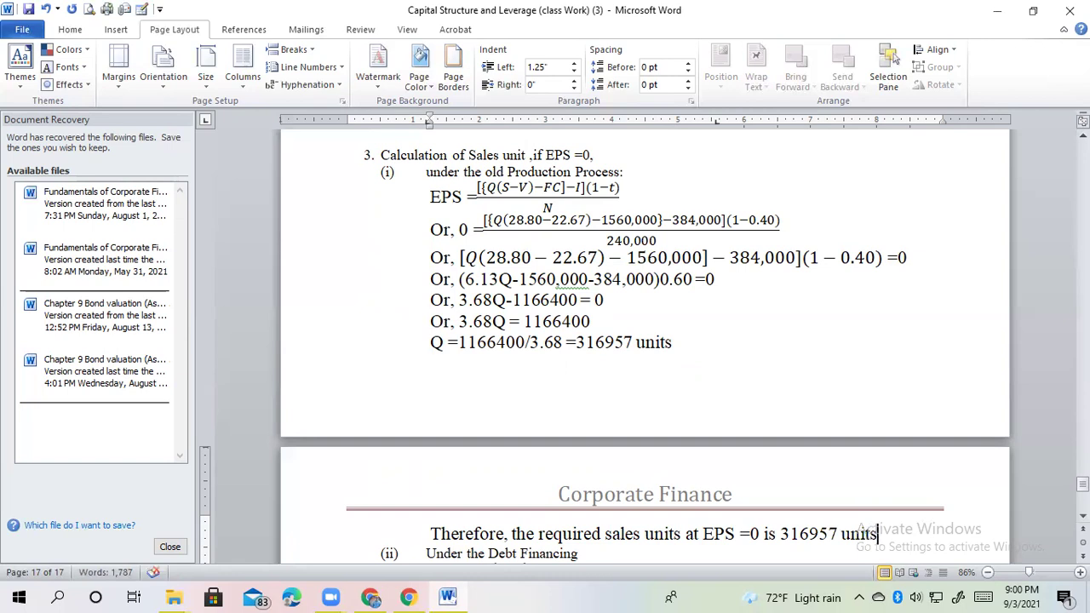
Change the numerator of the EPS formula under the Debt Financing heading to [{Q(S-V)-FC}-I](1-t).
{"action": "key", "text": "Down"}
{"action": "key", "text": "Down"}
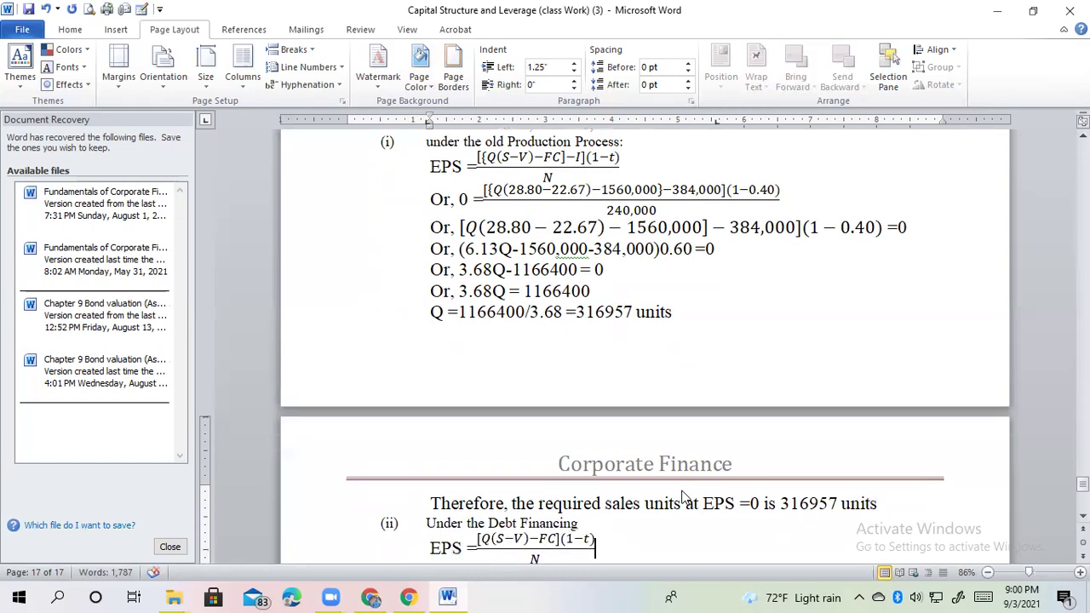
{"action": "left_click", "coordinate": [554, 538]}
{"action": "key", "text": "BackSpace"}
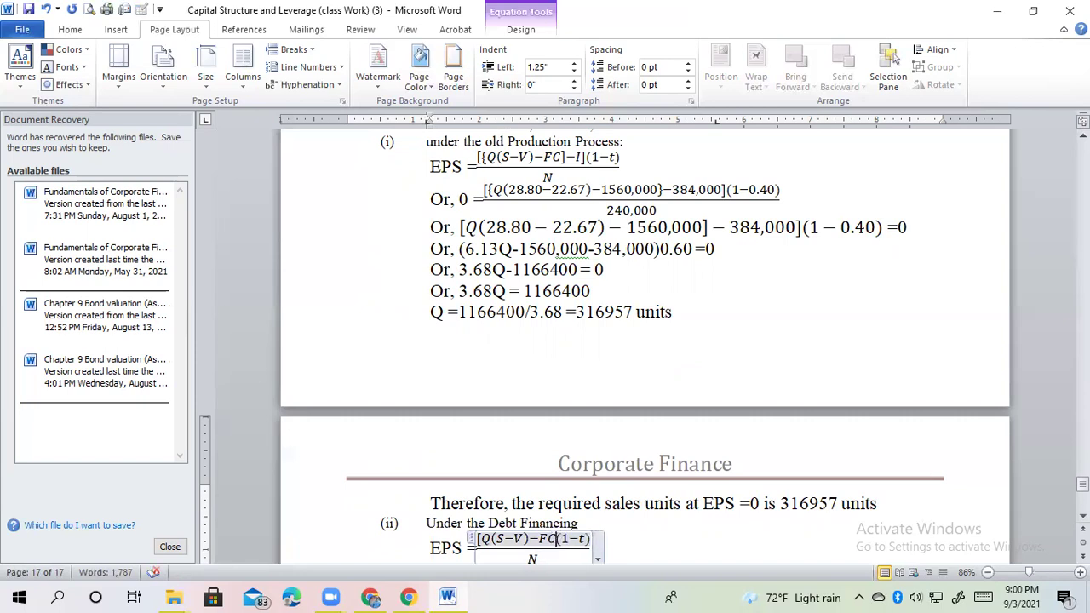
{"action": "type", "text": "}-I"}
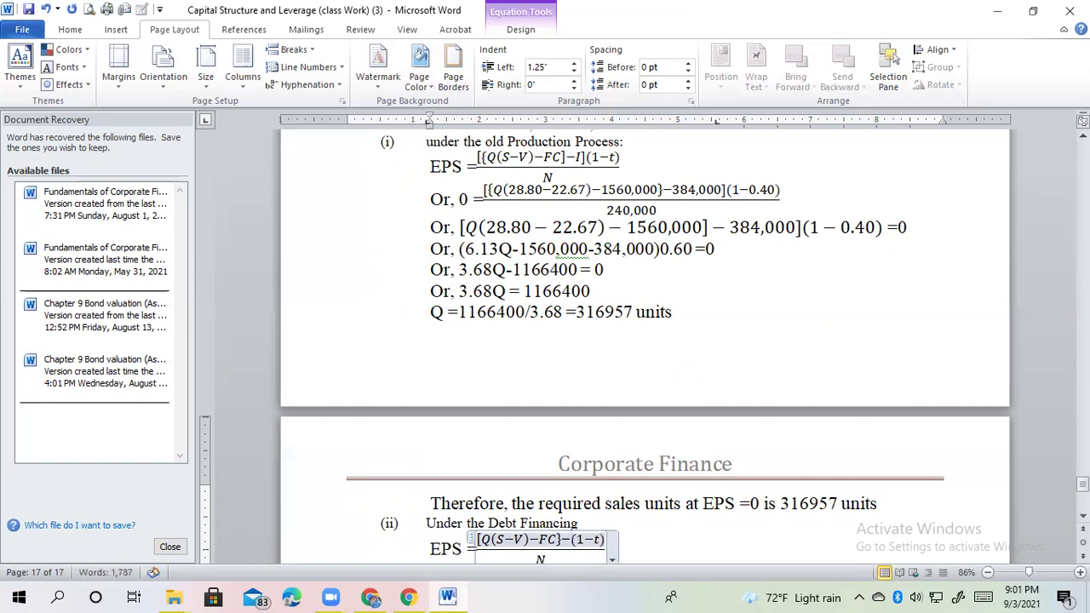
{"action": "type", "text": "]"}
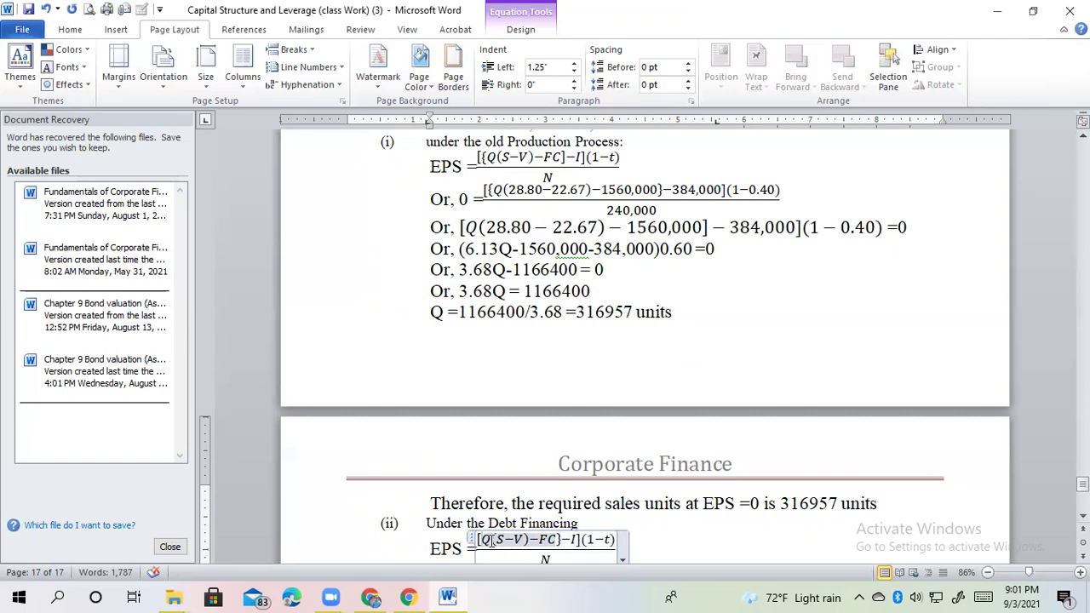
{"action": "left_click", "coordinate": [491, 542]}
{"action": "type", "text": "{"}
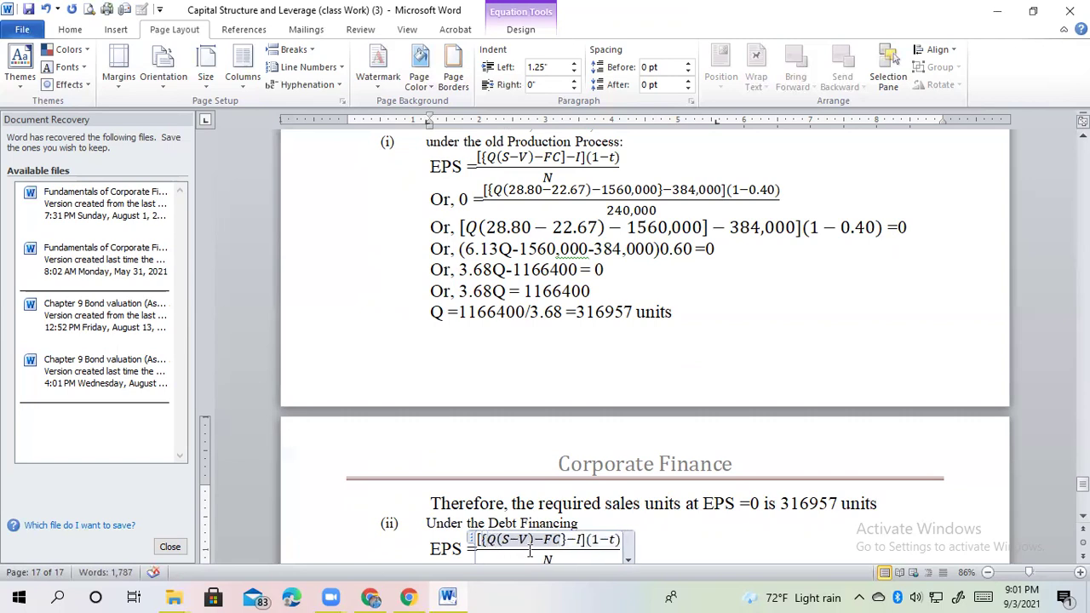
Start the line "Or, 0 =" below the Debt Financing EPS formula and copy the formula's fraction into it.
{"action": "left_click", "coordinate": [646, 551]}
{"action": "scroll", "coordinate": [644, 550], "scroll_direction": "down", "scroll_amount": 1}
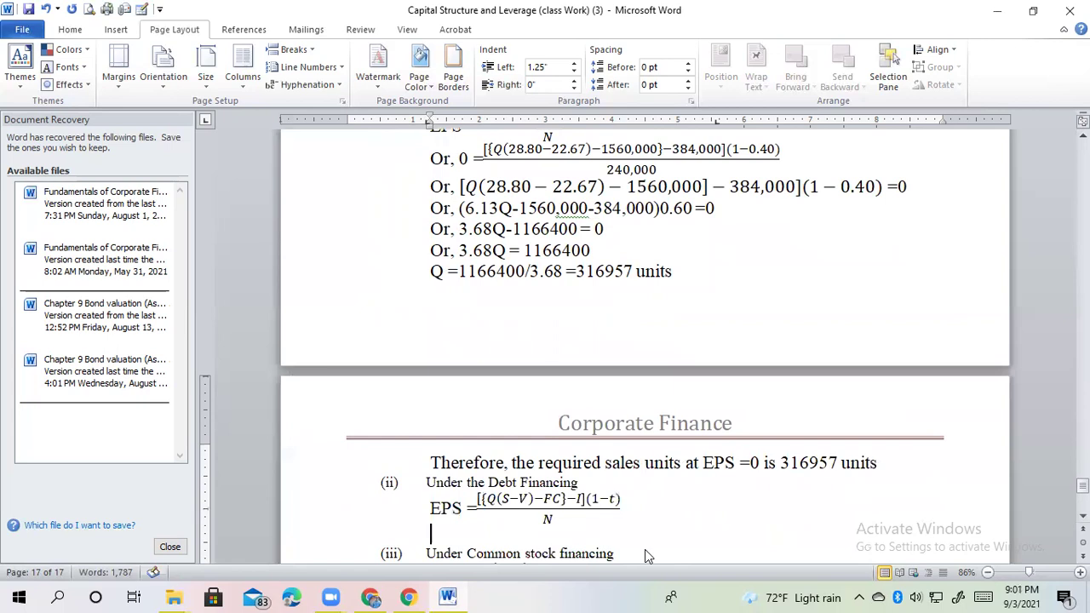
{"action": "type", "text": "Or,"}
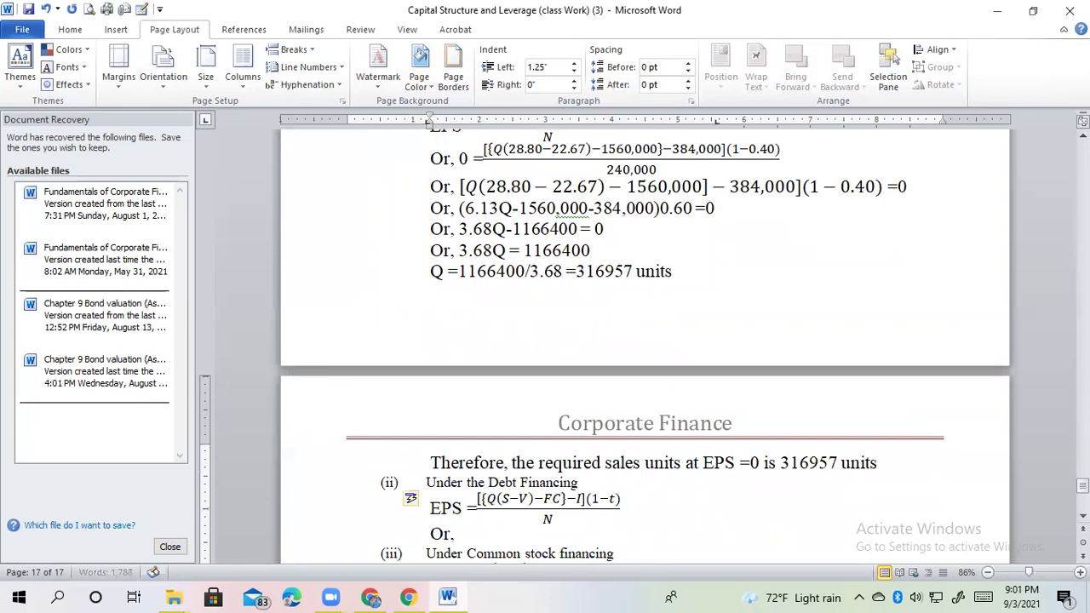
{"action": "type", "text": " 0 ="}
{"action": "left_click_drag", "start_coordinate": [620, 512], "coordinate": [561, 518]}
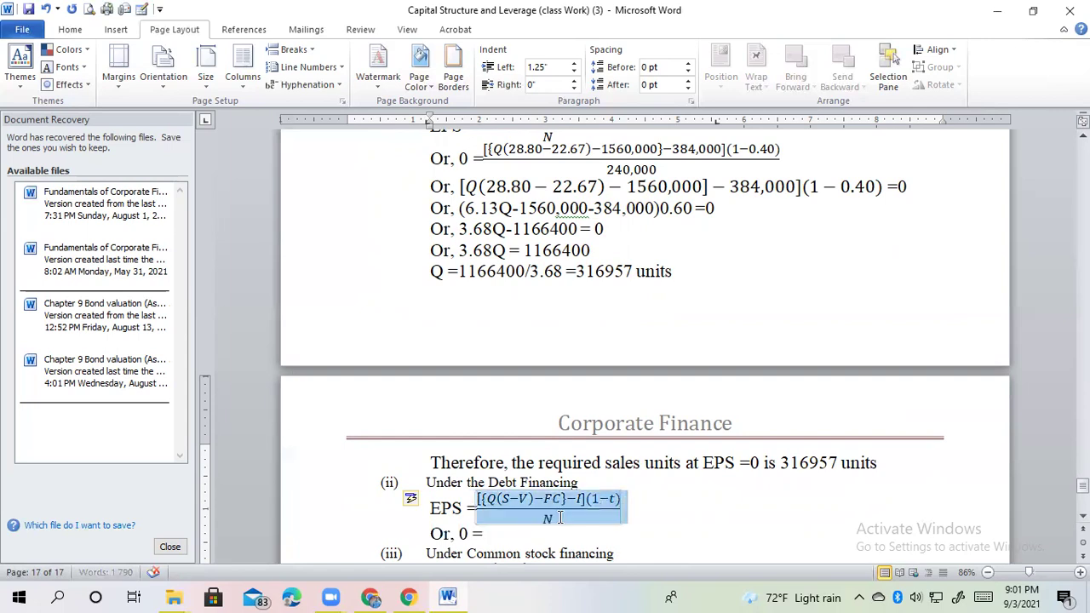
{"action": "key", "text": "ctrl+c"}
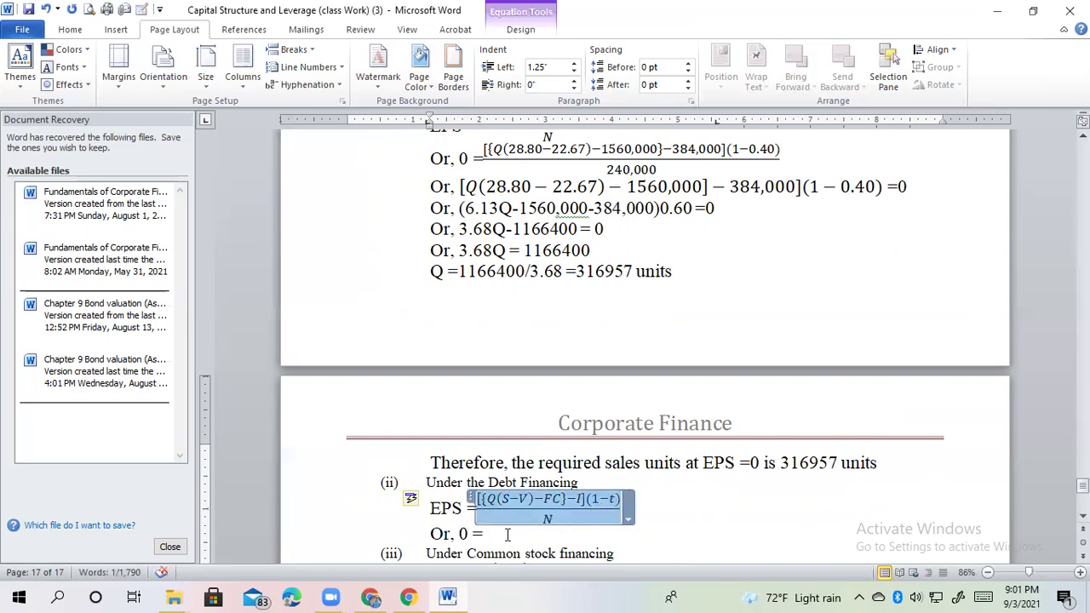
{"action": "left_click", "coordinate": [511, 533]}
{"action": "key", "text": "ctrl+v"}
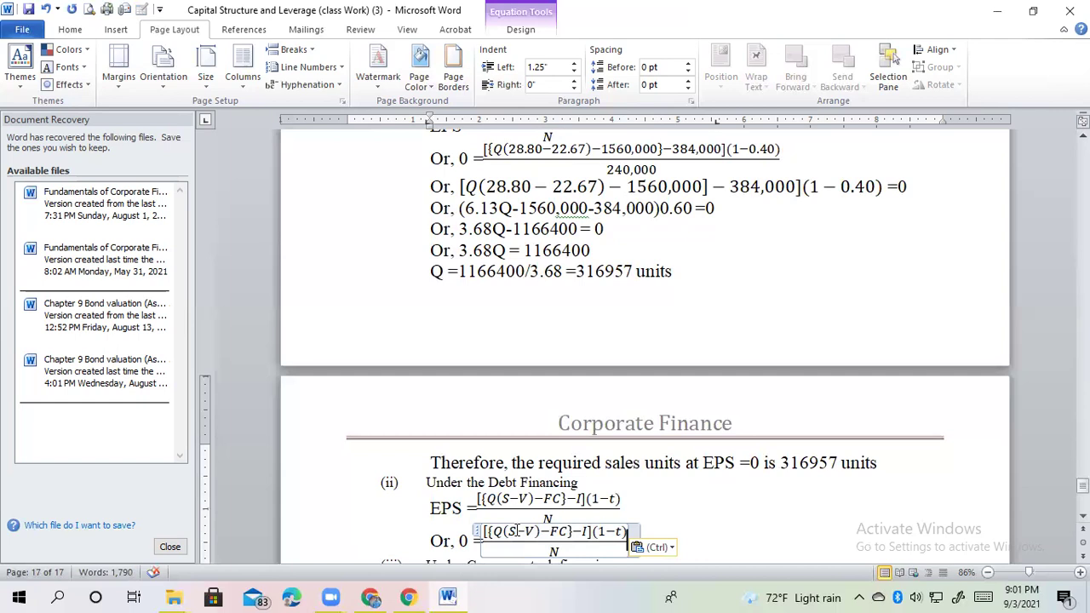
In the copied Debt Financing fraction, replace S with 28.80 and V with 18.13.
{"action": "left_click_drag", "start_coordinate": [511, 531], "coordinate": [537, 532]}
{"action": "left_click", "coordinate": [517, 532]}
{"action": "key", "text": "BackSpace"}
{"action": "type", "text": "28"}
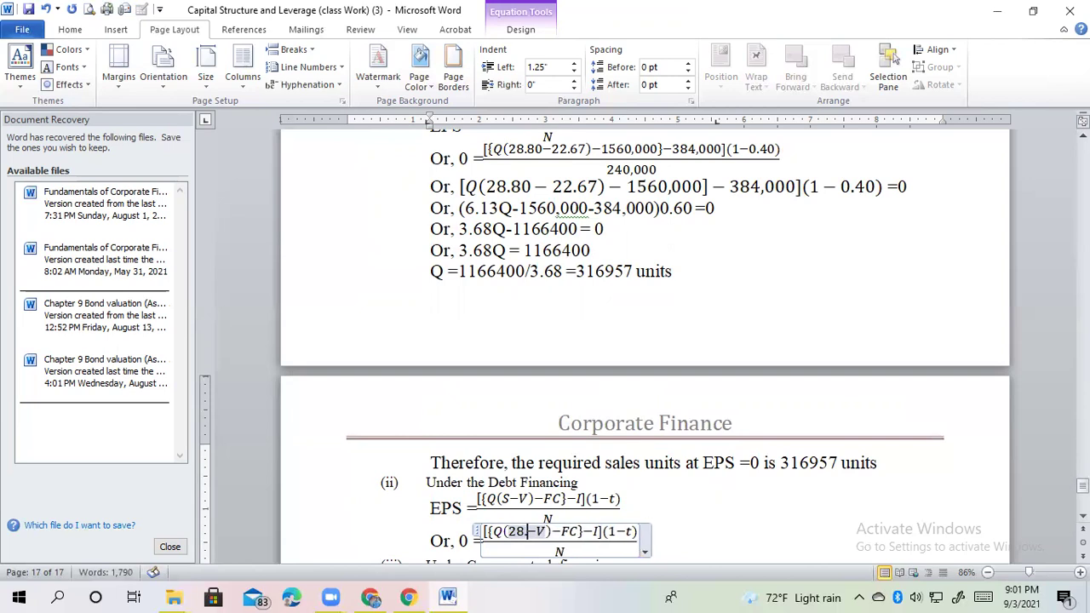
{"action": "type", "text": ".80"}
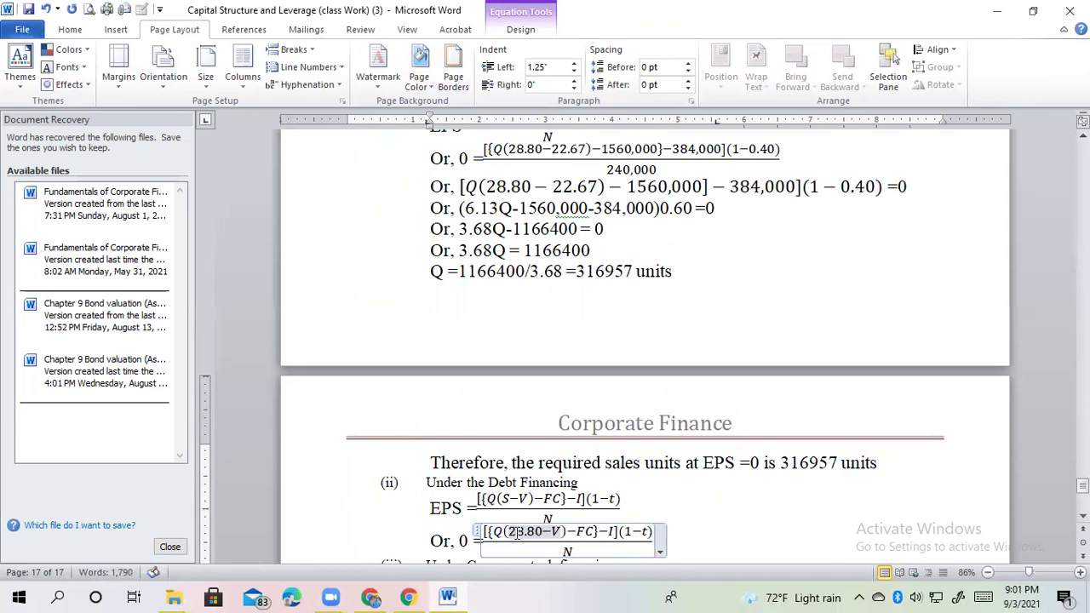
{"action": "key", "text": "BackSpace"}
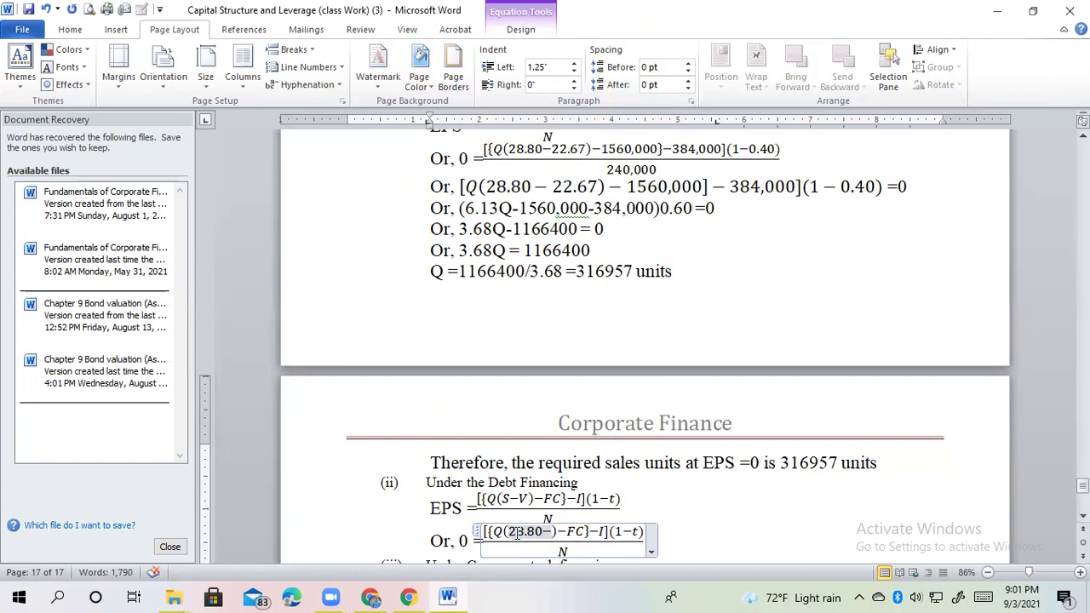
{"action": "type", "text": "18."}
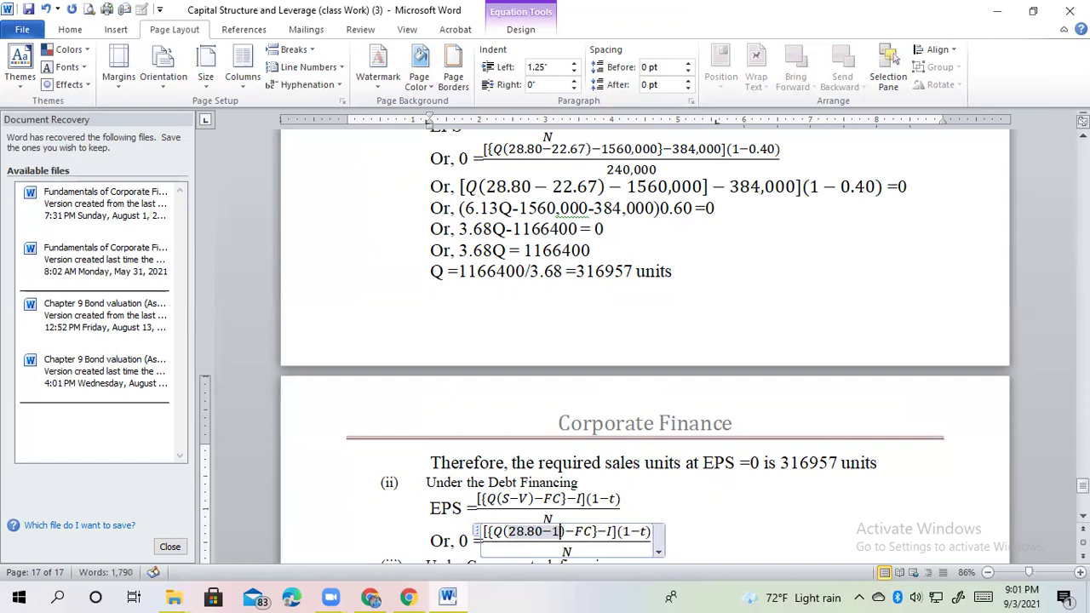
{"action": "type", "text": "13"}
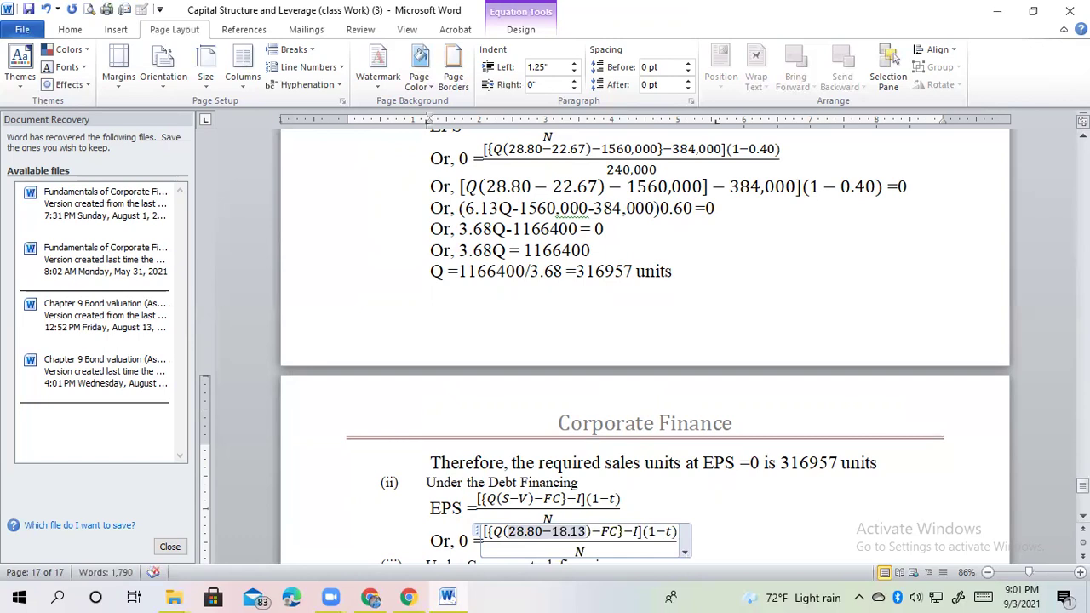
Replace FC with 1800,000 and I with 1104000 in the numerator of the Debt Financing "Or, 0 =" line.
{"action": "left_click", "coordinate": [615, 531]}
{"action": "key", "text": "BackSpace"}
{"action": "key", "text": "BackSpace"}
{"action": "key", "text": "BackSpace"}
{"action": "type", "text": "1800,0"}
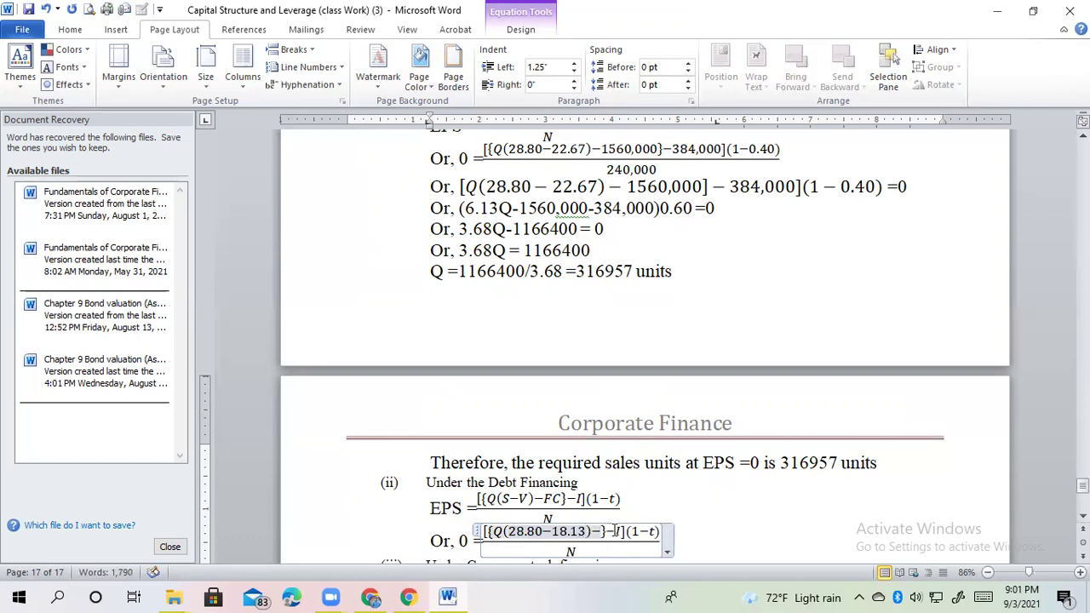
{"action": "type", "text": "00"}
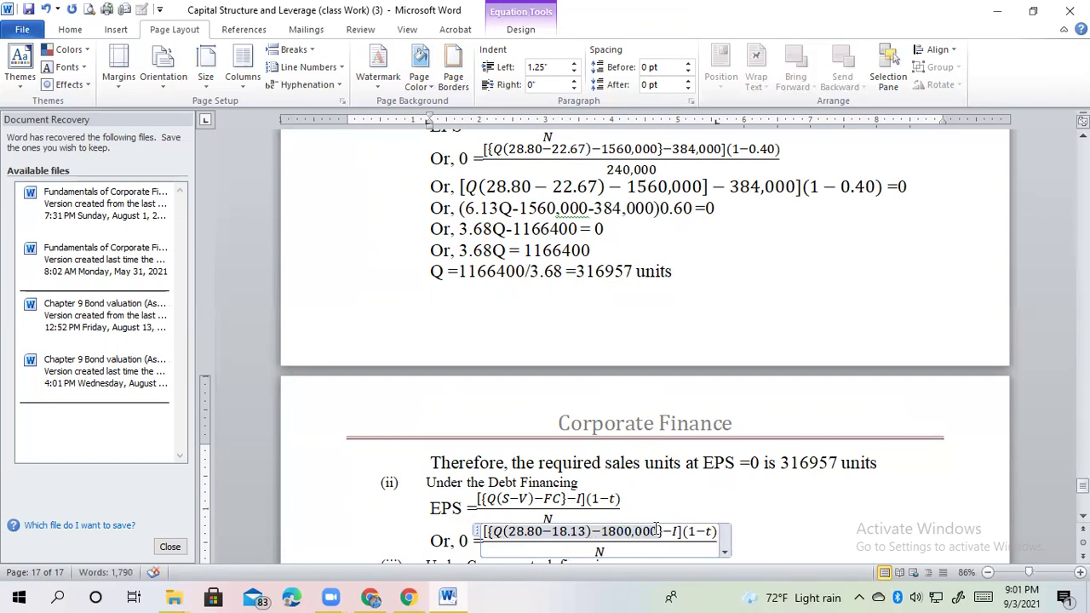
{"action": "type", "text": "}"}
{"action": "left_click", "coordinate": [674, 532]}
{"action": "key", "text": "BackSpace"}
{"action": "type", "text": "110"}
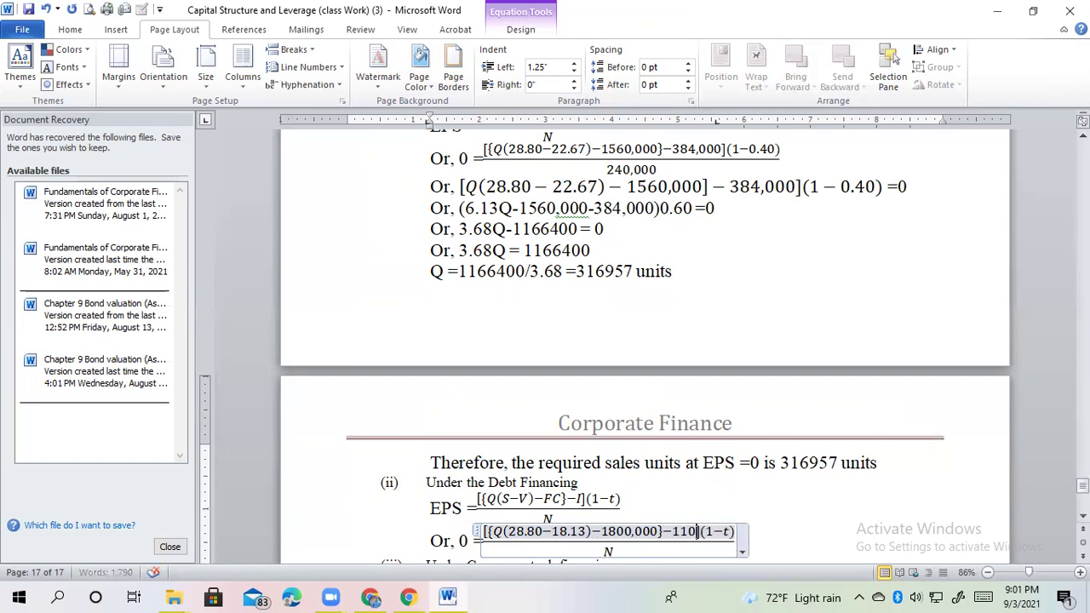
{"action": "type", "text": "4000"}
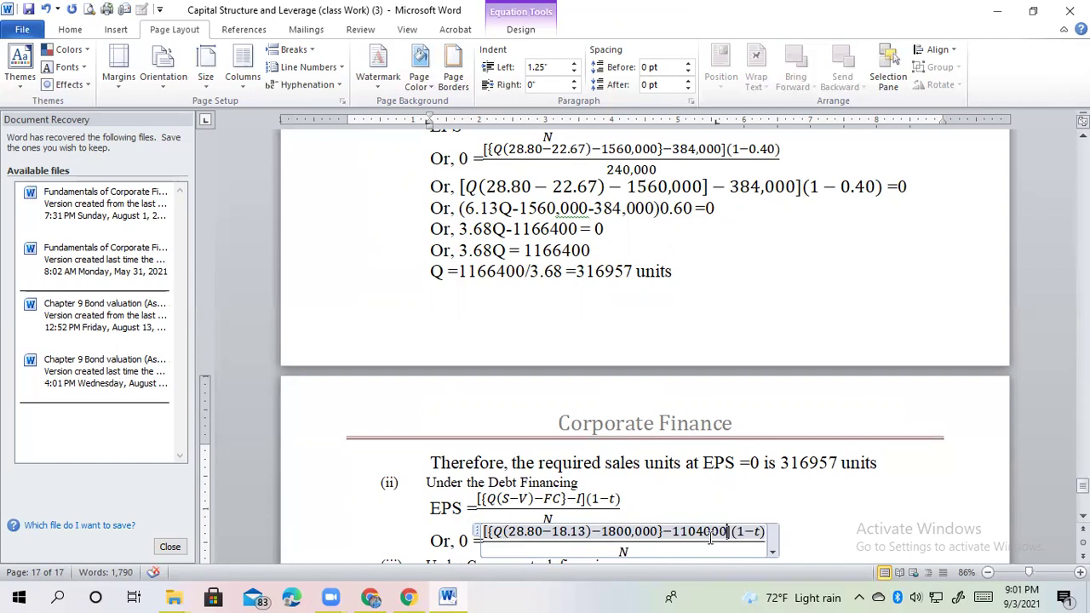
Replace t with 0.04 and the denominator N with 240,000 in the Debt Financing "Or, 0 =" fraction.
{"action": "left_click", "coordinate": [762, 532]}
{"action": "key", "text": "BackSpace"}
{"action": "type", "text": "0.04"}
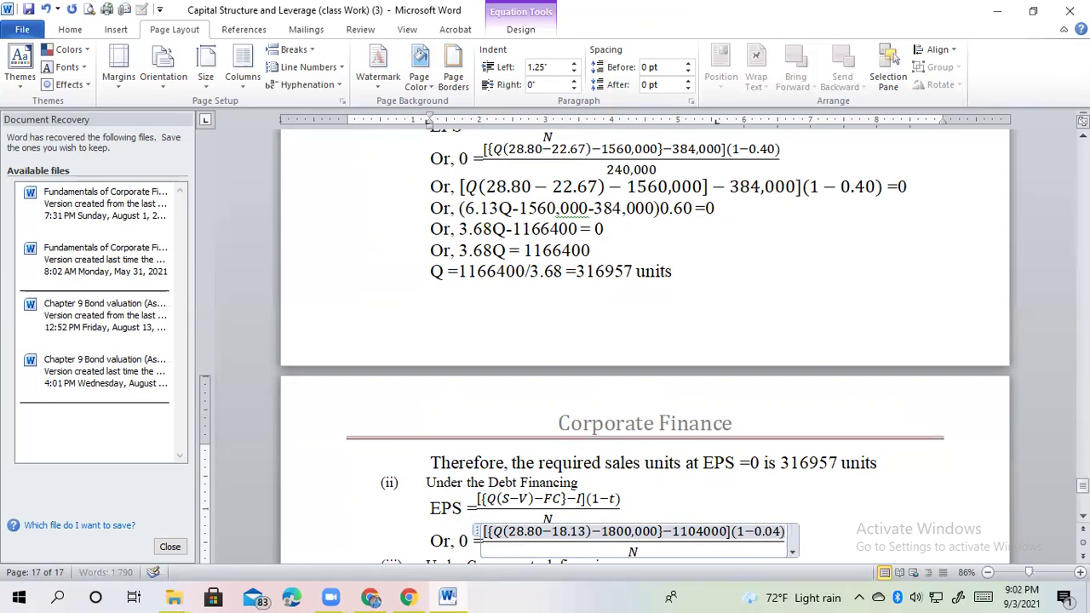
{"action": "double_click", "coordinate": [636, 553]}
{"action": "type", "text": "24"}
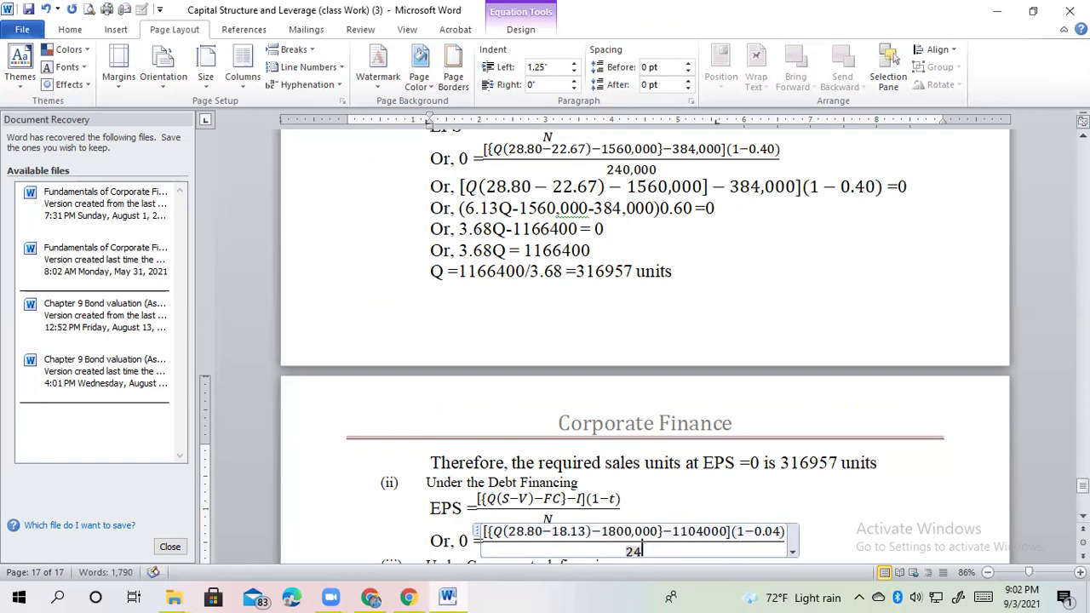
{"action": "type", "text": "0,000"}
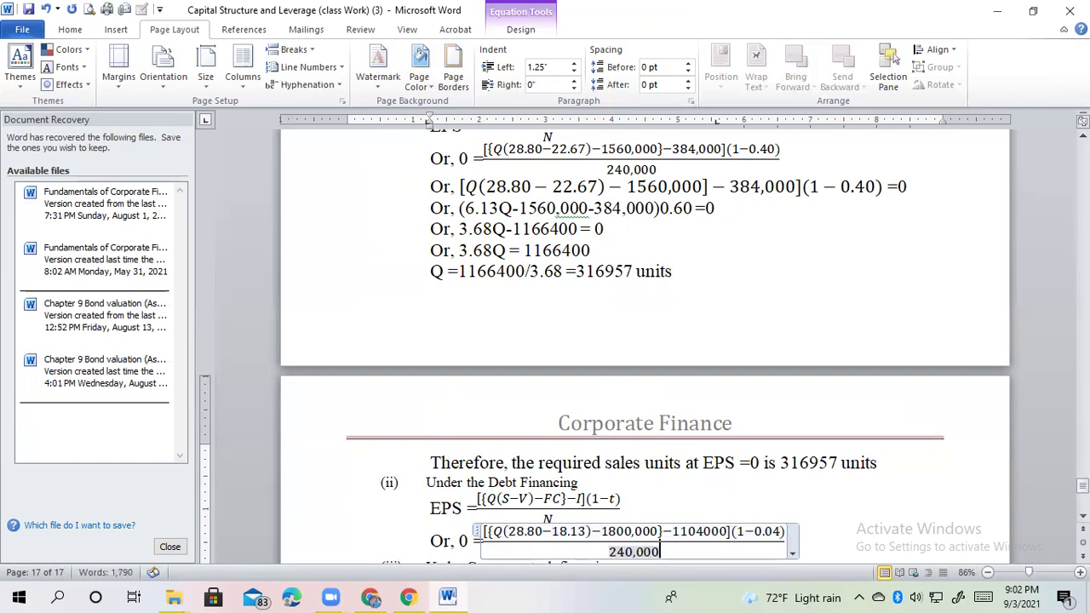
{"action": "key", "text": "Down"}
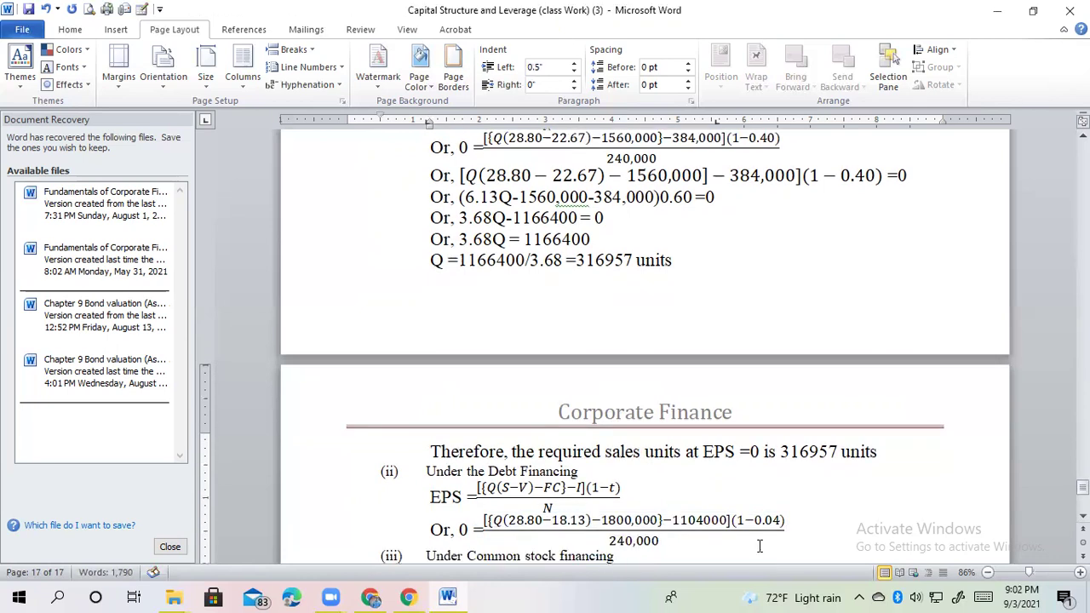
Add an "Or," line below containing a copy of the fraction's numerator, and complete it with "=0".
{"action": "left_click", "coordinate": [785, 520]}
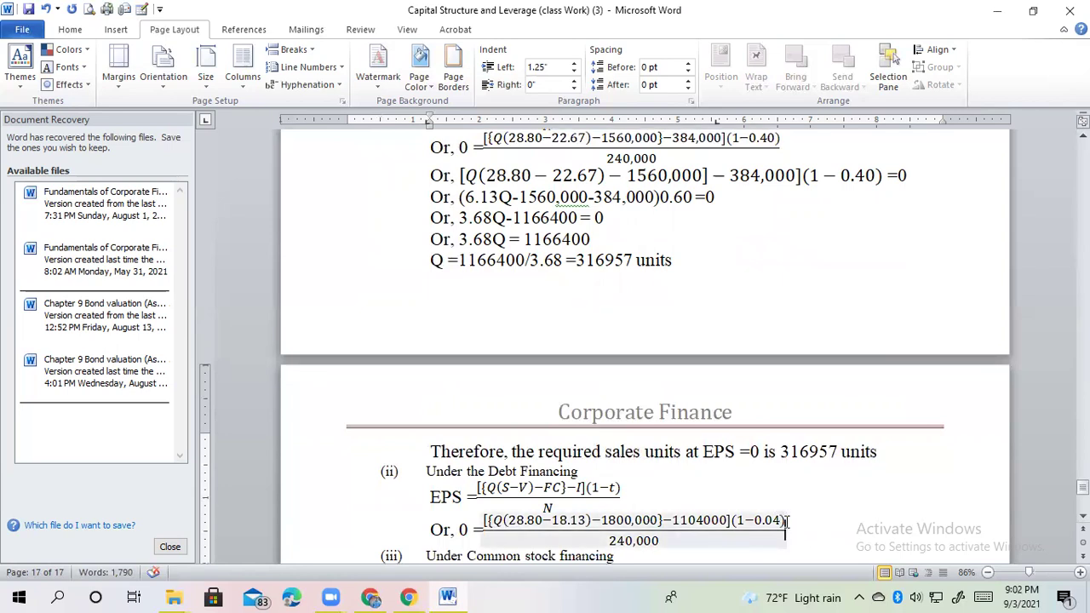
{"action": "left_click_drag", "start_coordinate": [785, 521], "coordinate": [555, 523]}
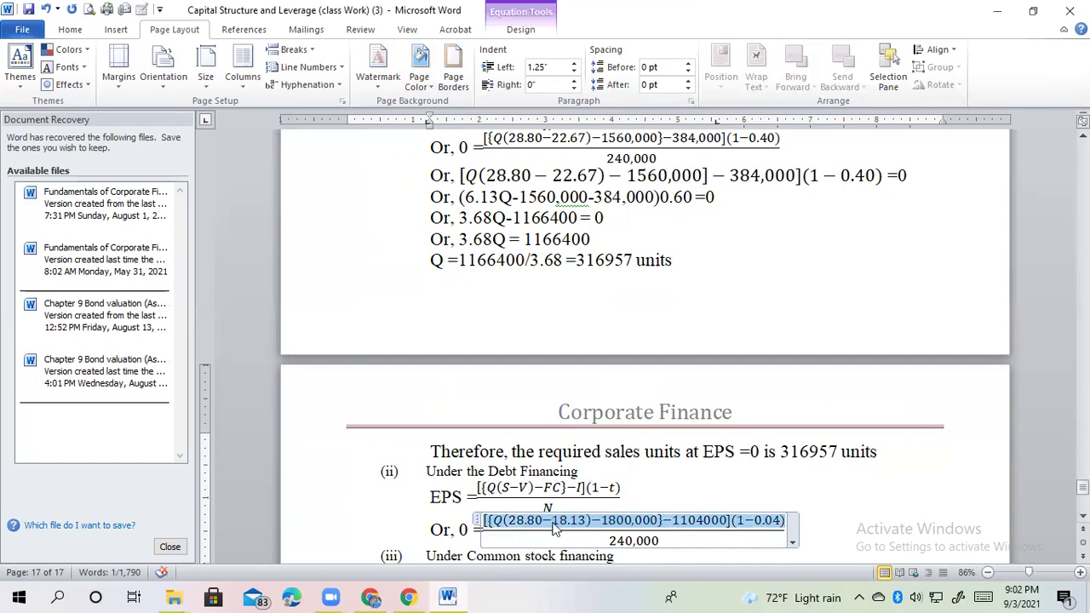
{"action": "left_click", "coordinate": [804, 528]}
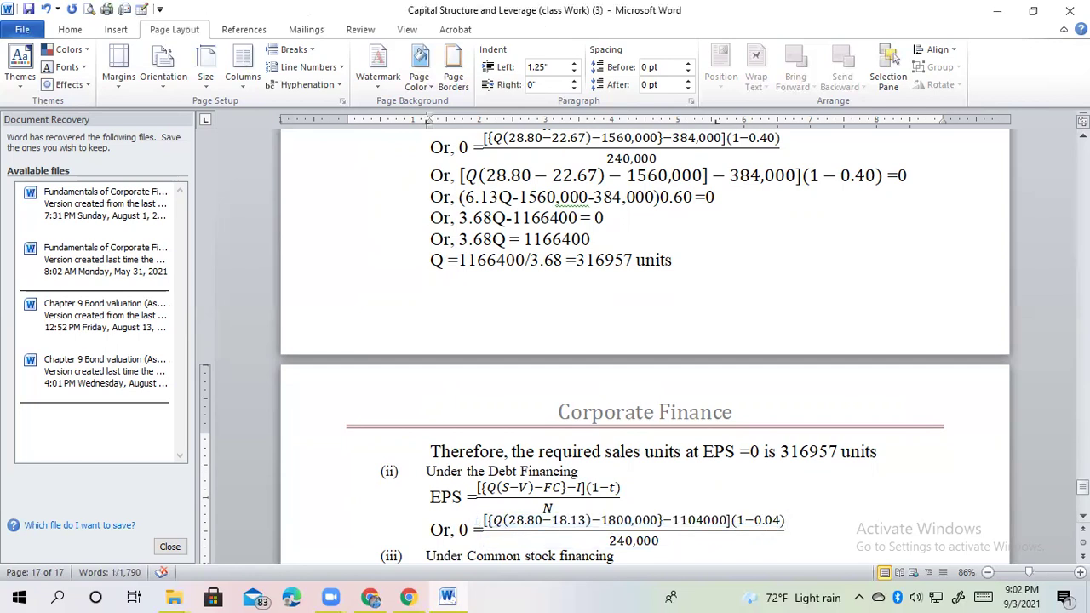
{"action": "key", "text": "Return"}
{"action": "type", "text": "Or,"}
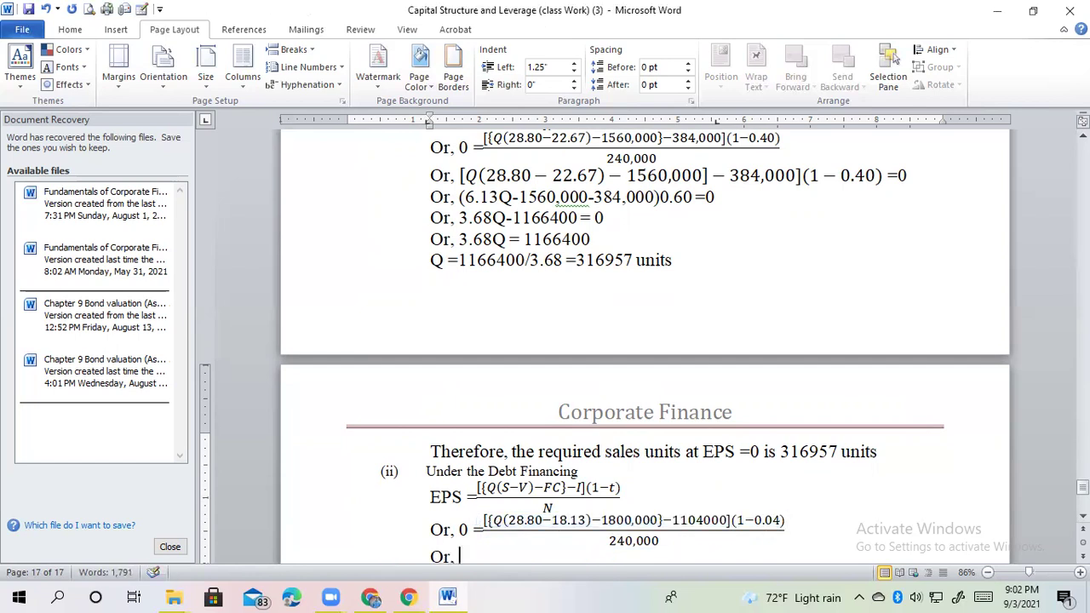
{"action": "type", "text": "[{Q(28.80 − 18.13) − 1800,000} − 1104000](1 − 0.04)"}
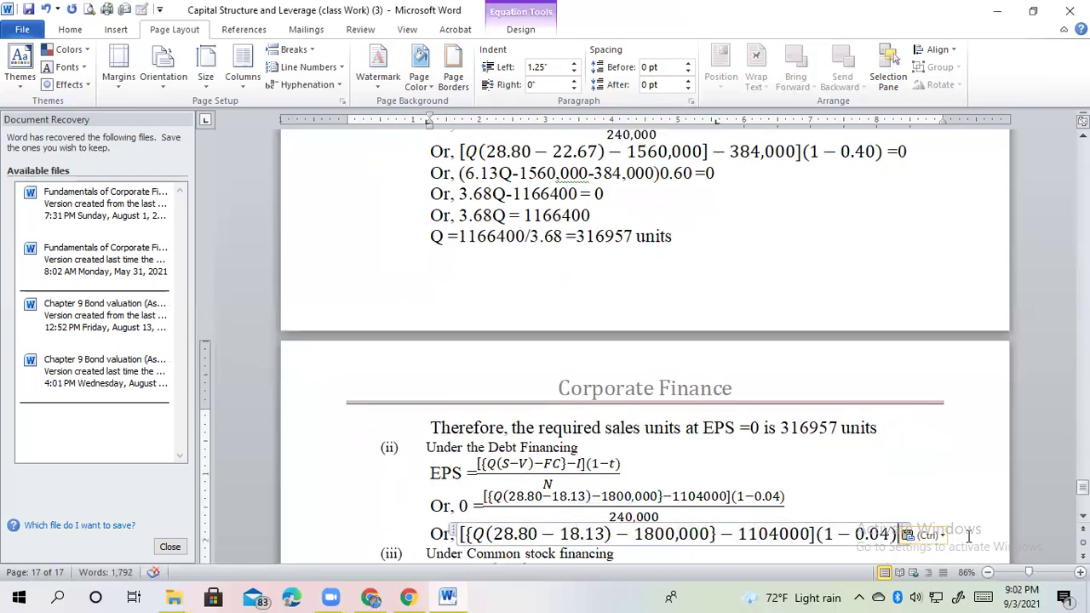
{"action": "left_click", "coordinate": [963, 535]}
{"action": "type", "text": "=0"}
Add the simplified line "Or, (10.67Q-2904000)0.6 =0" below the expanded Debt Financing equation.
{"action": "key", "text": "Return"}
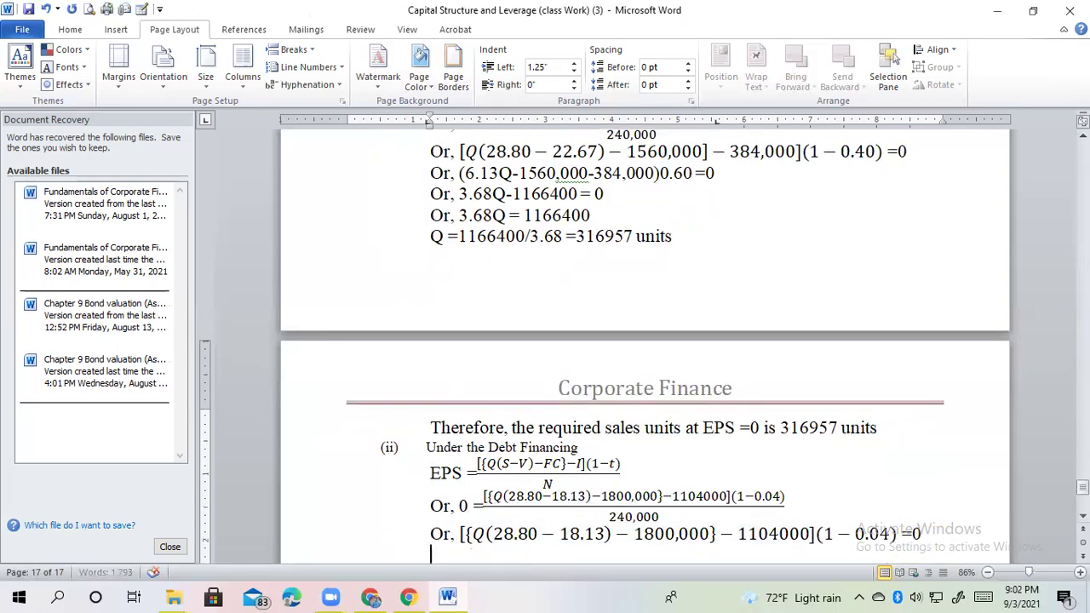
{"action": "type", "text": "Or,"}
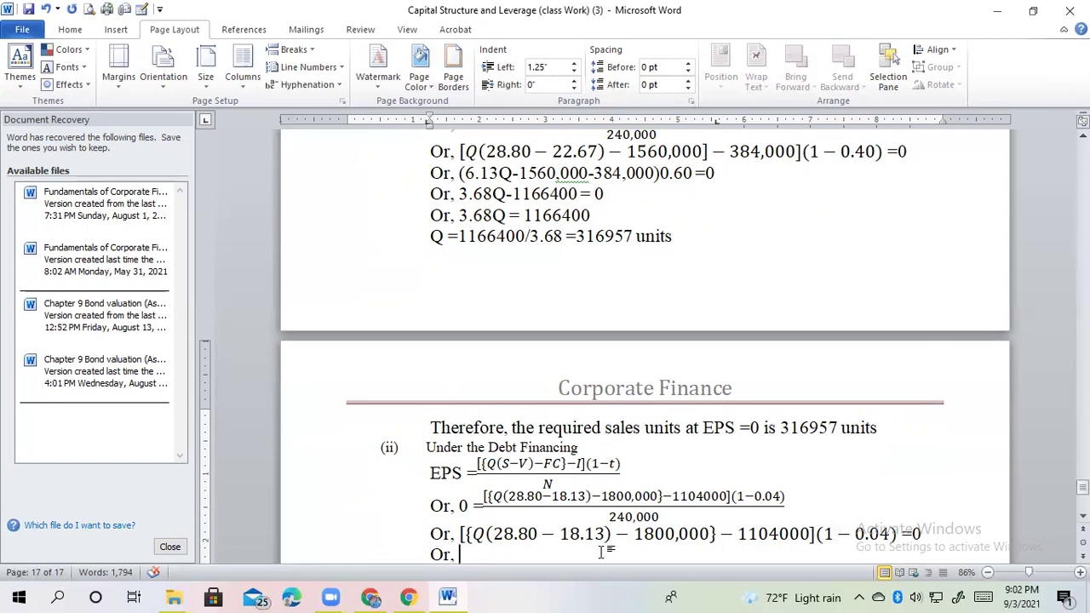
{"action": "type", "text": "10"}
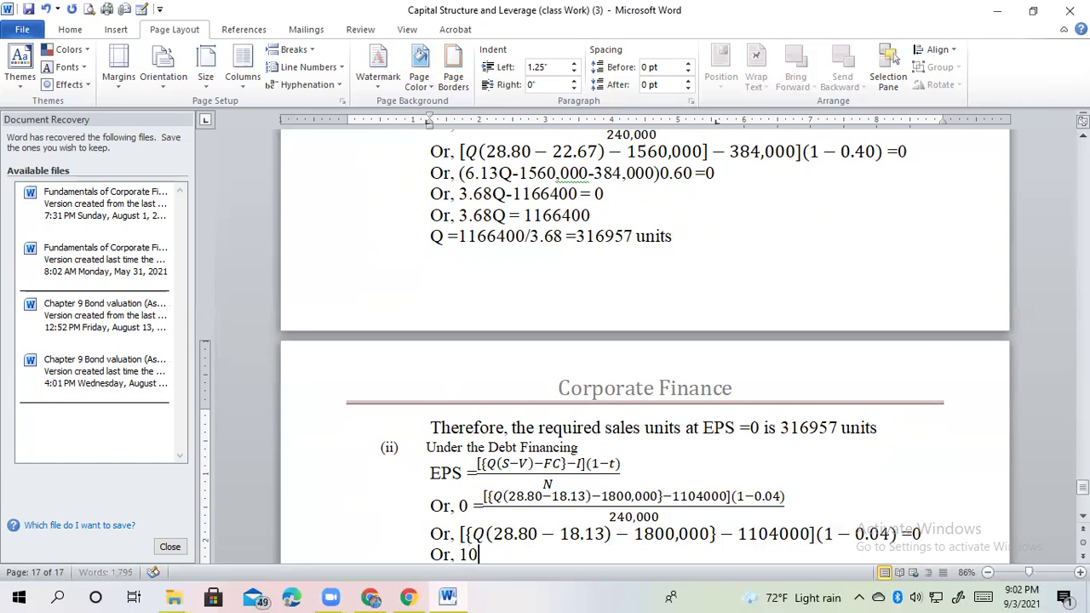
{"action": "type", "text": ".67Q"}
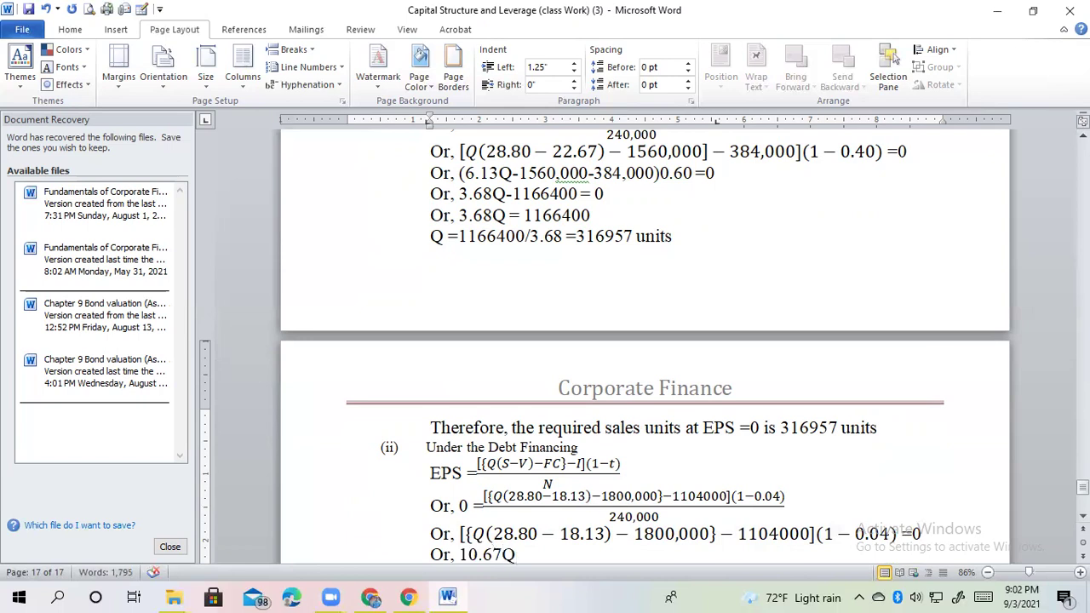
{"action": "type", "text": "-"}
{"action": "type", "text": "294000"}
{"action": "key", "text": "BackSpace"}
{"action": "key", "text": "BackSpace"}
{"action": "key", "text": "BackSpace"}
{"action": "key", "text": "BackSpace"}
{"action": "type", "text": "04000"}
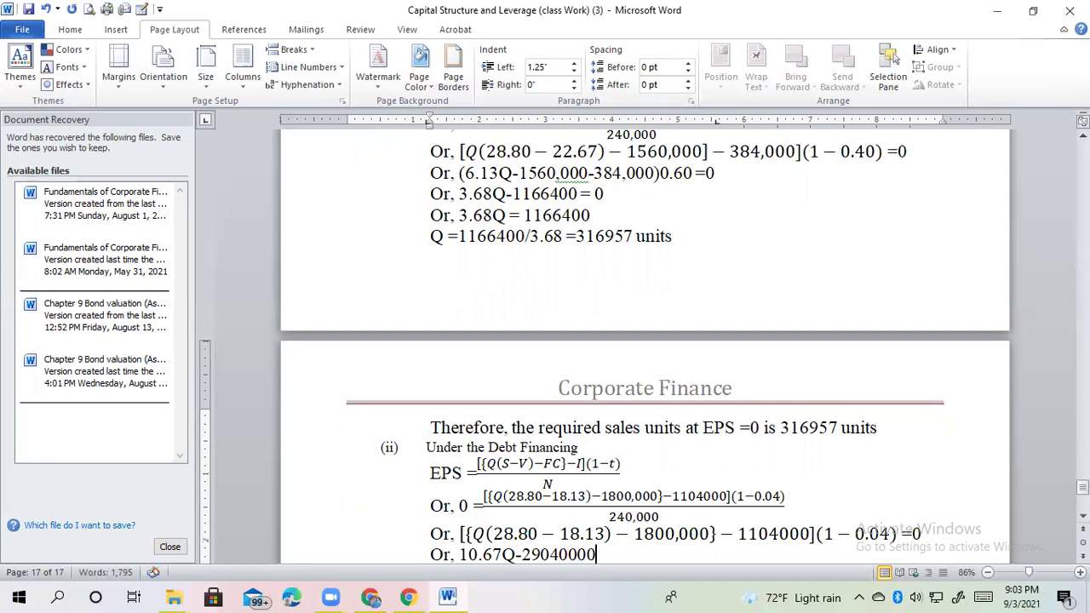
{"action": "type", "text": ")0.6 =0"}
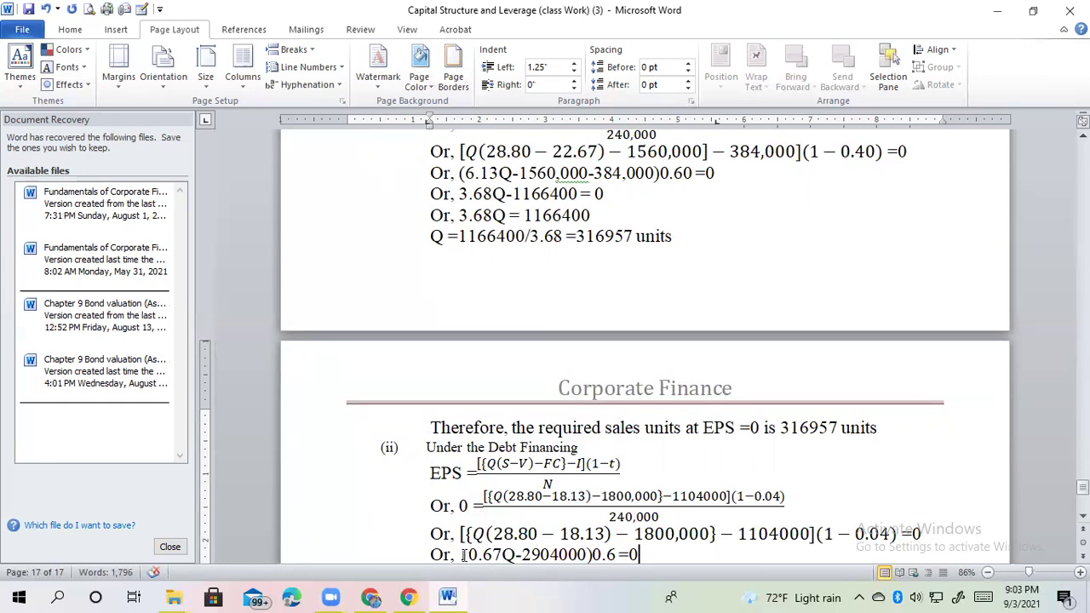
{"action": "left_click", "coordinate": [461, 555]}
{"action": "type", "text": "("}
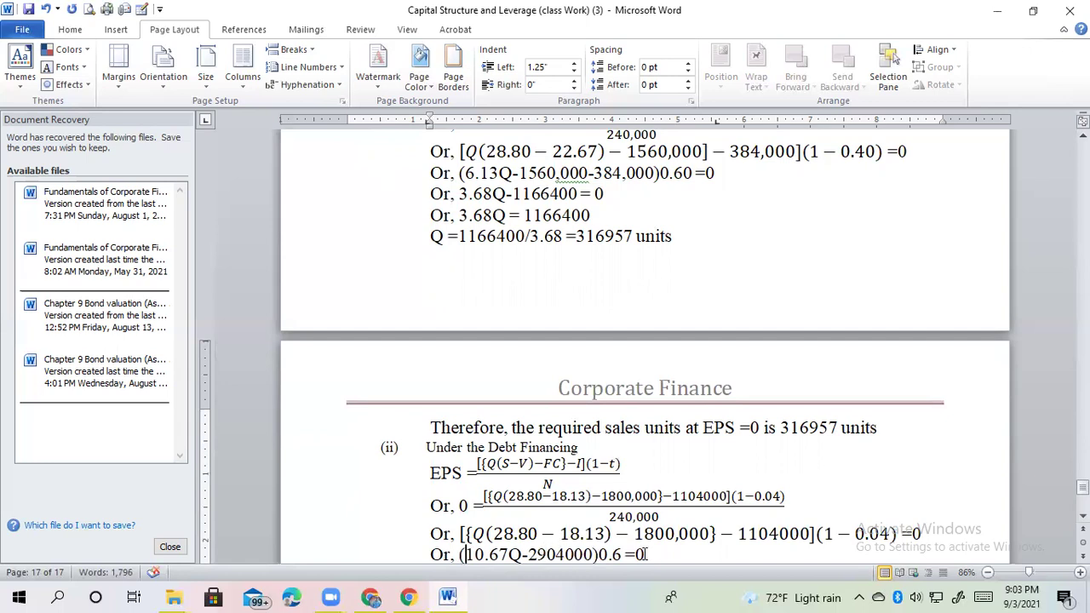
Add the line "Q=1742400/6.4 = 272250 units" below the simplified Debt Financing equation.
{"action": "key", "text": "Down"}
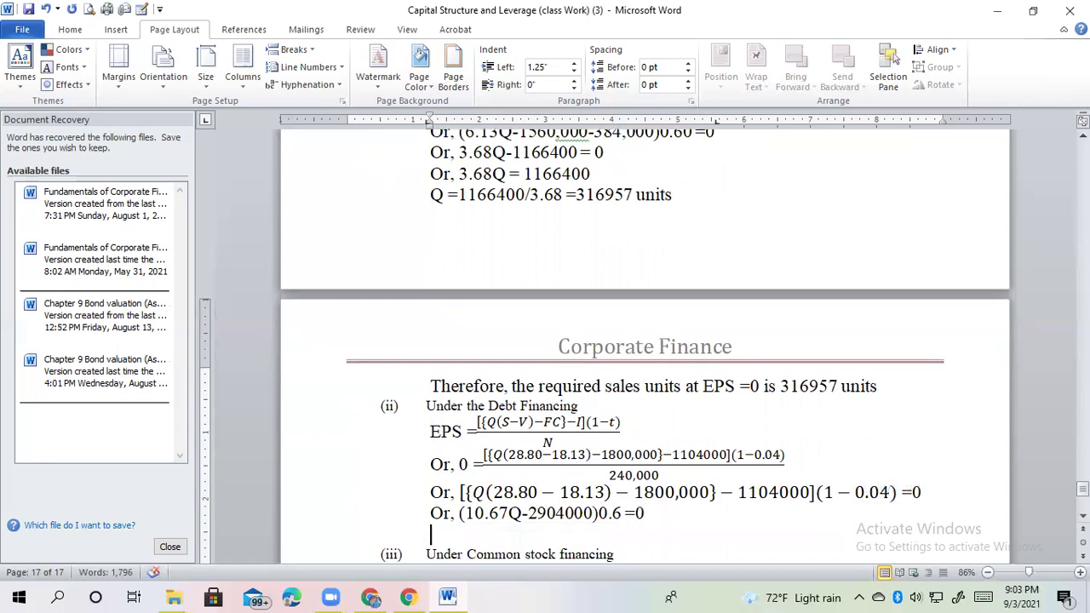
{"action": "type", "text": "Q"}
{"action": "type", "text": "="}
{"action": "type", "text": "1742400"}
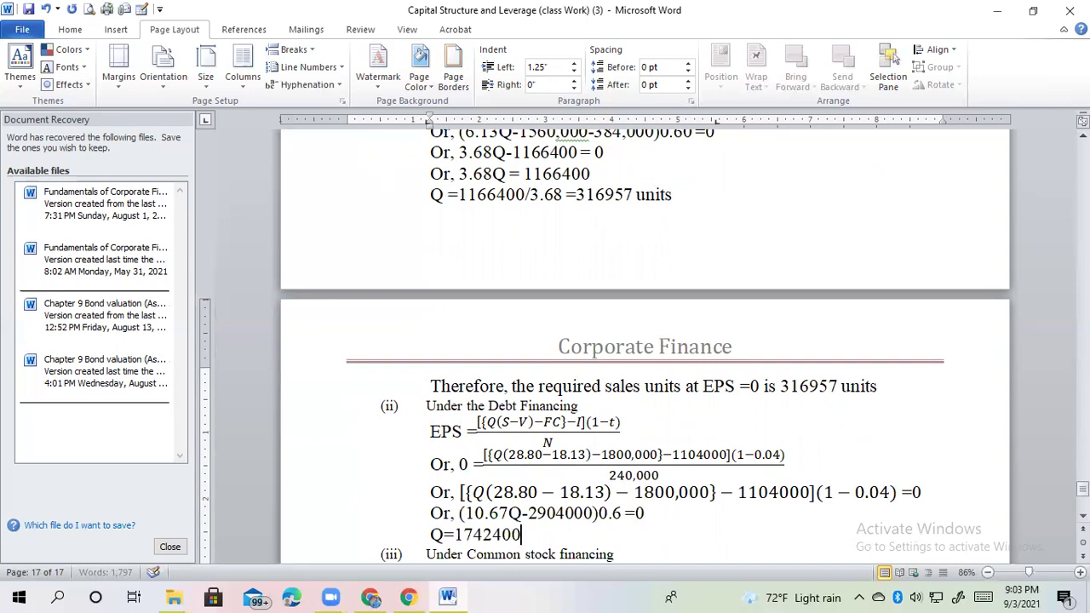
{"action": "type", "text": "/6.4 = 27"}
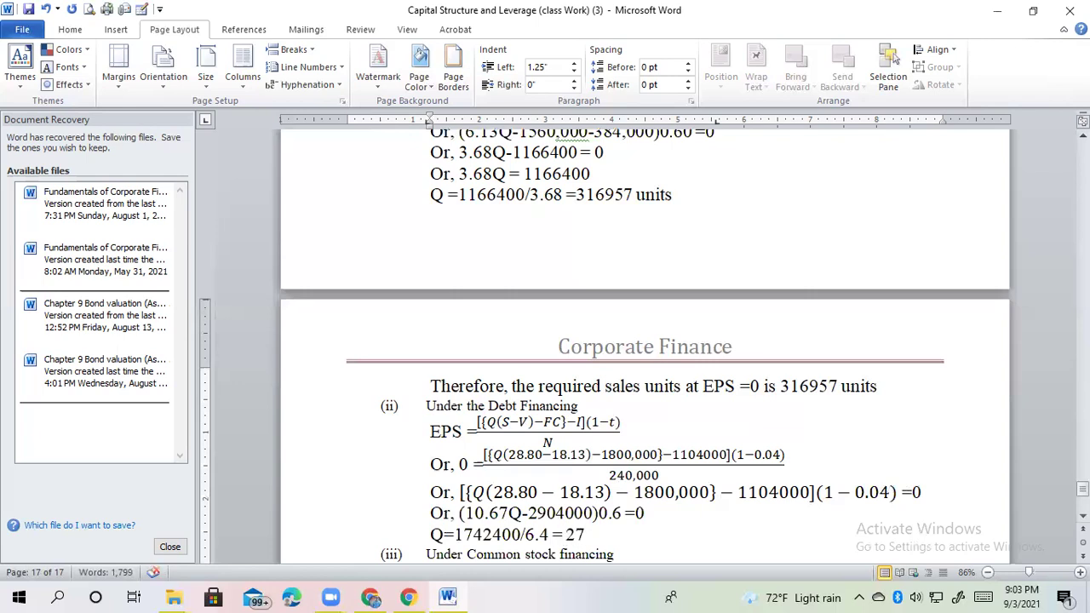
{"action": "type", "text": "2250 units"}
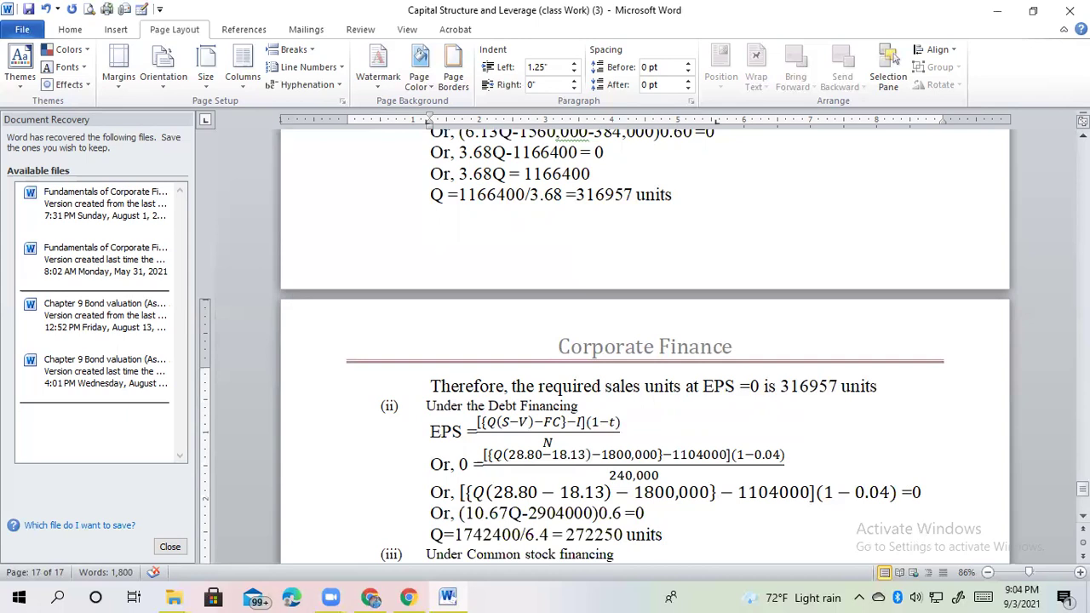
Change the numerator of the Common stock financing EPS formula to [{Q(S−V)−FC}−I](1−t).
{"action": "scroll", "coordinate": [639, 557], "scroll_direction": "down", "scroll_amount": 2}
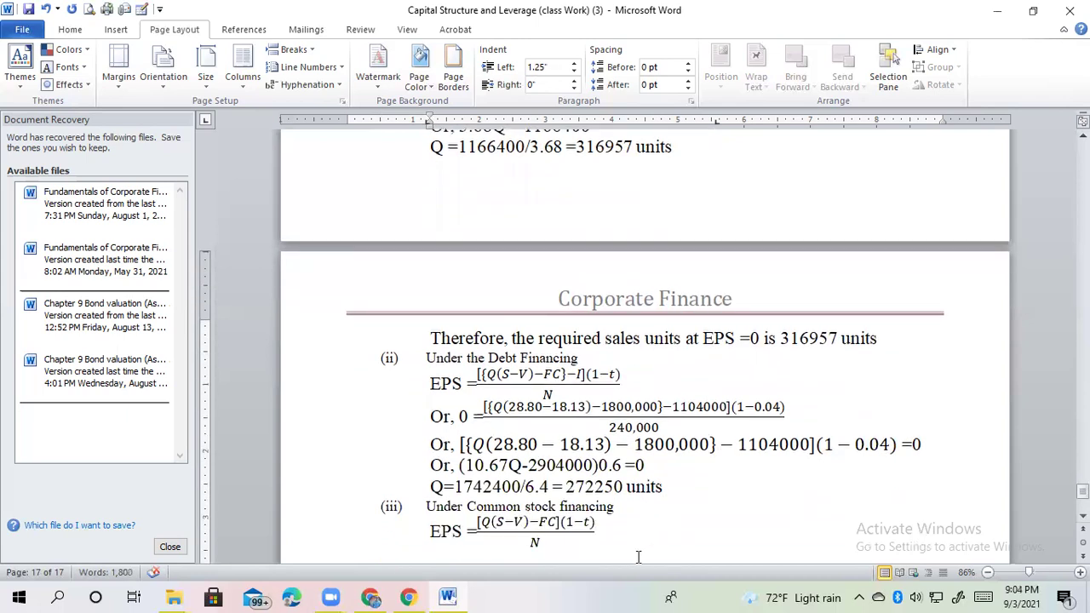
{"action": "left_click", "coordinate": [506, 529]}
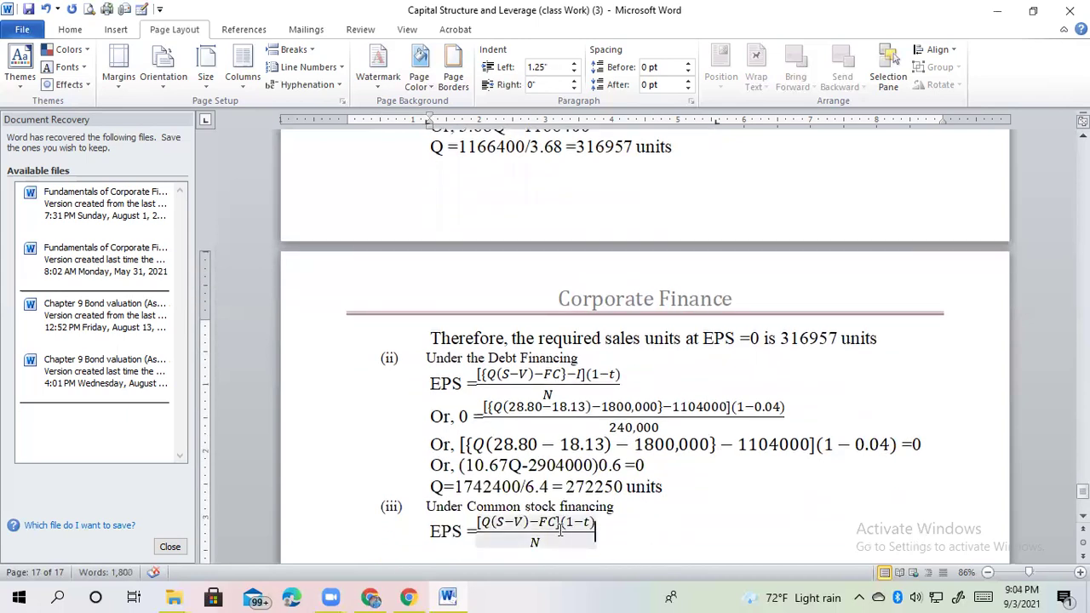
{"action": "left_click", "coordinate": [483, 522]}
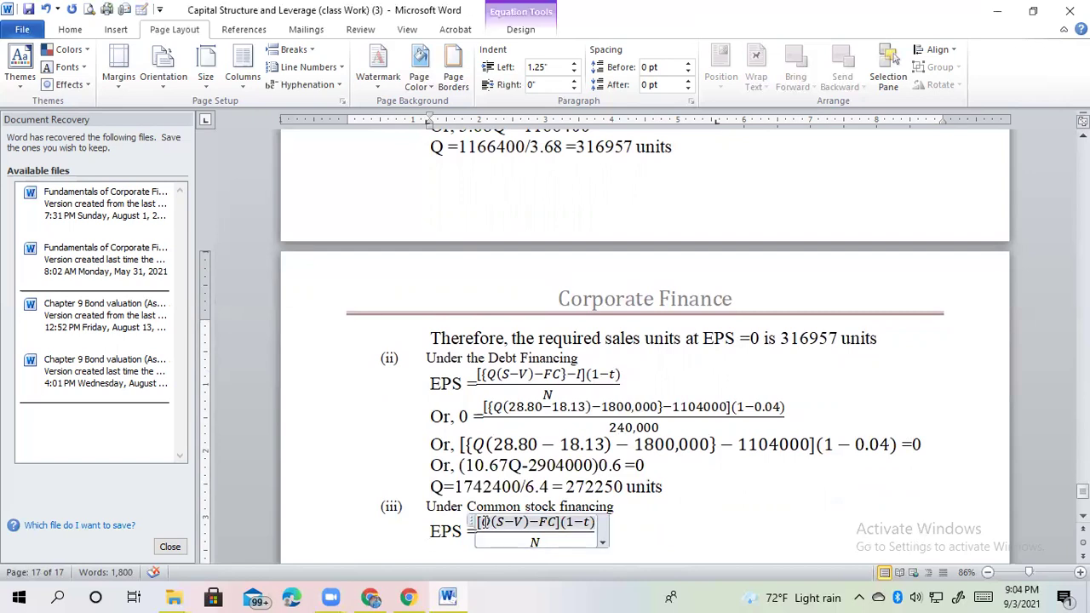
{"action": "type", "text": "{"}
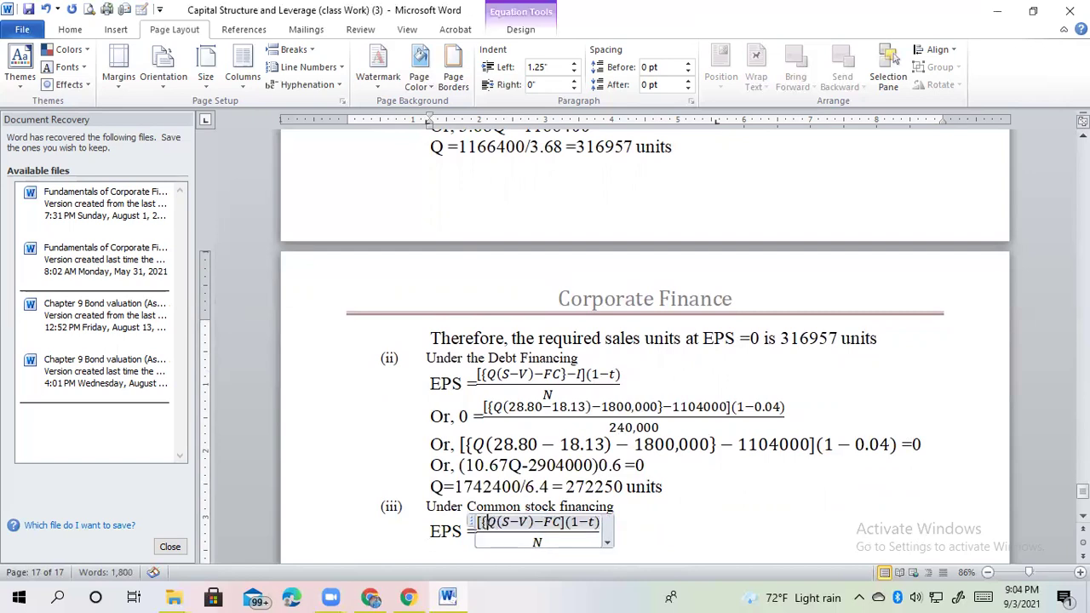
{"action": "left_click", "coordinate": [566, 522]}
{"action": "key", "text": "BackSpace"}
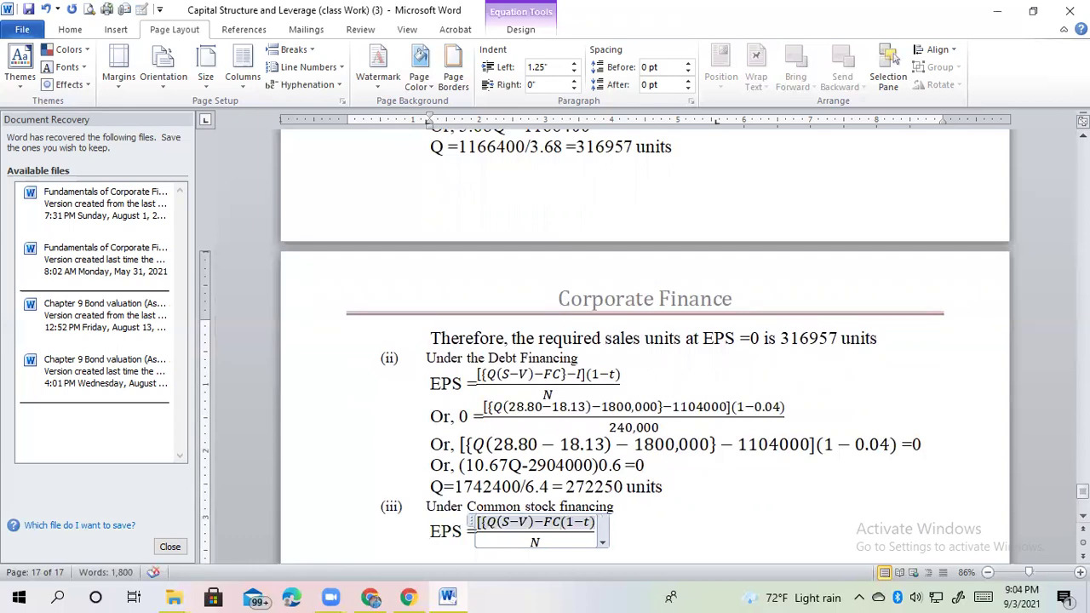
{"action": "type", "text": "}"}
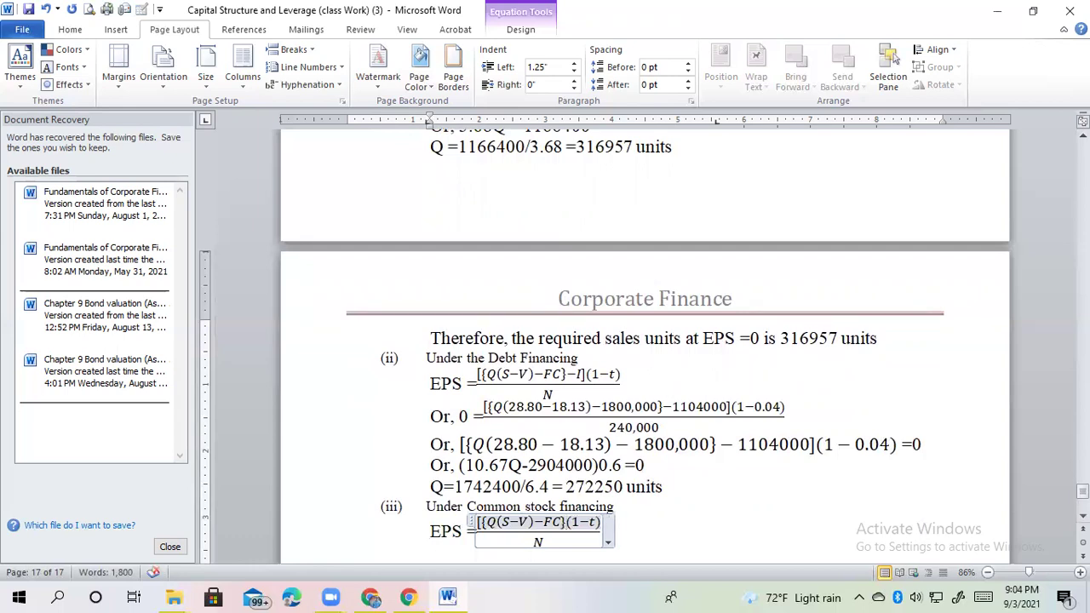
{"action": "type", "text": "-I]"}
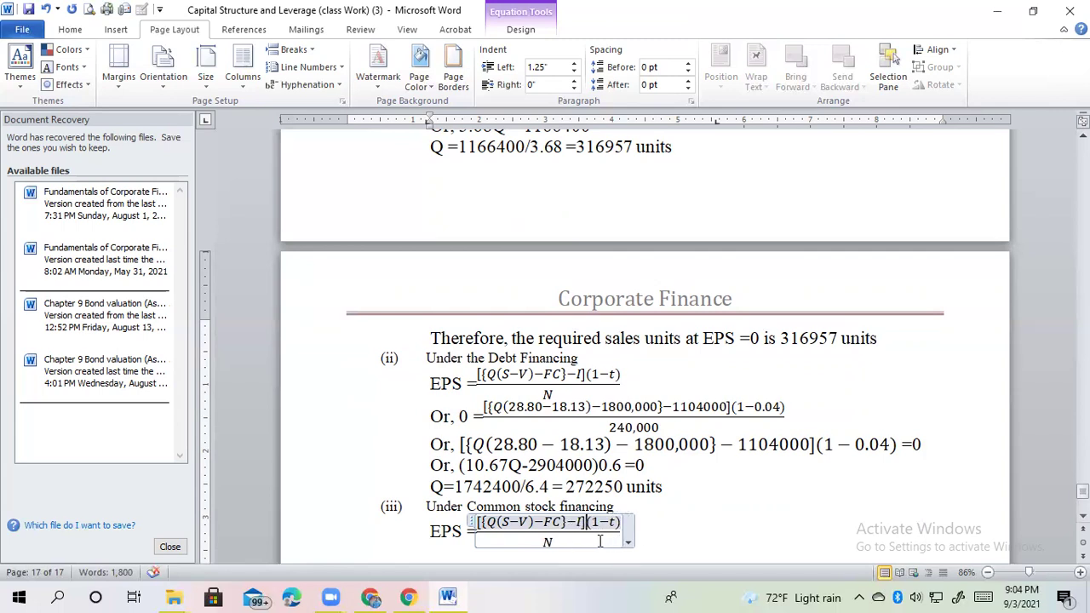
Add an "Or, 0=" line under the Common stock financing EPS formula, followed by a copy of its fraction.
{"action": "left_click_drag", "start_coordinate": [601, 542], "coordinate": [528, 532]}
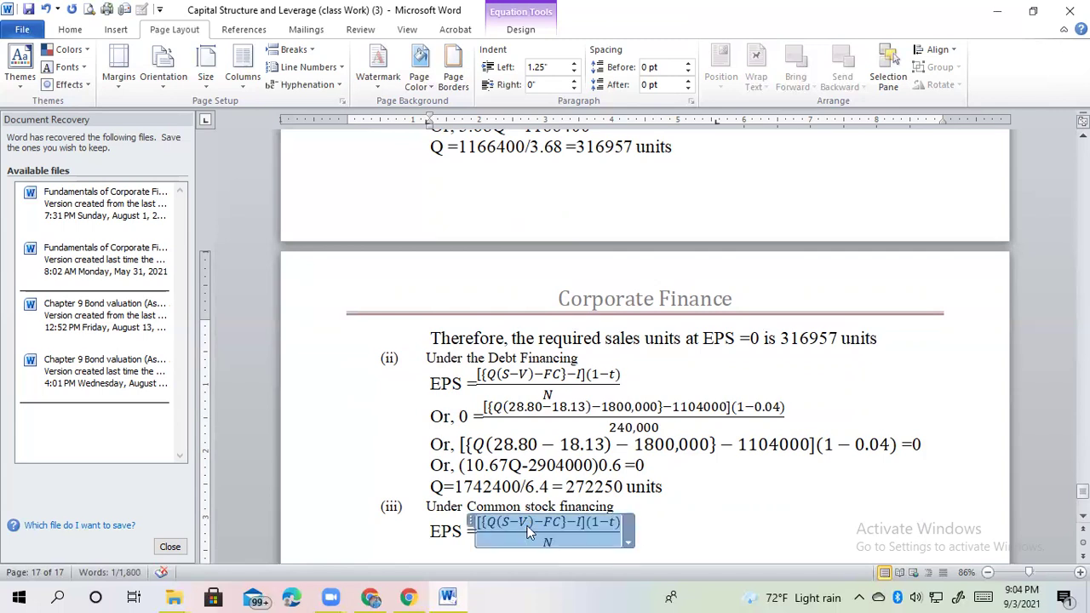
{"action": "left_click", "coordinate": [642, 543]}
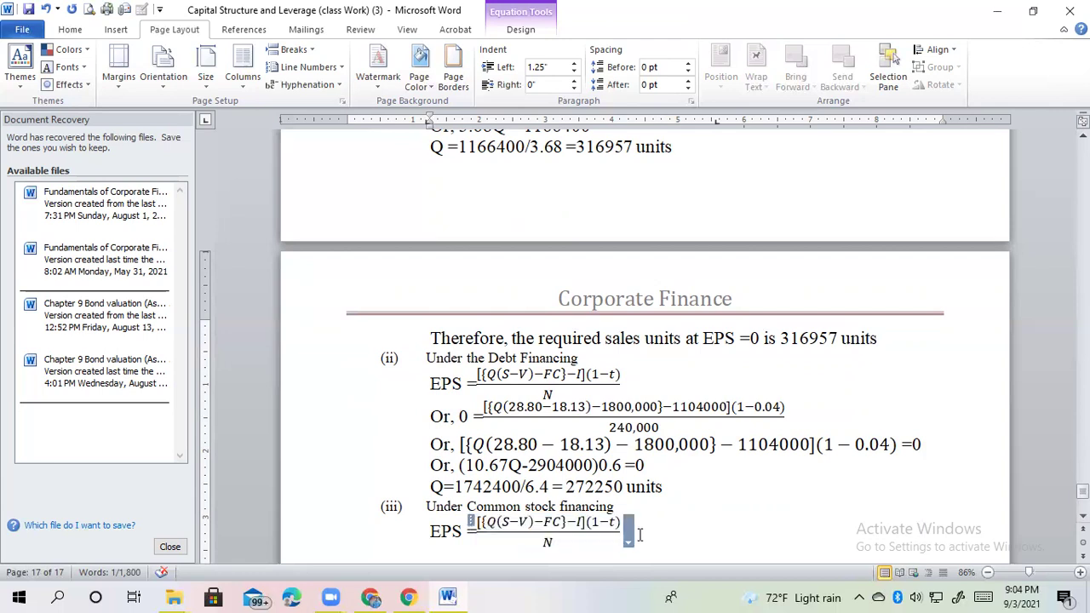
{"action": "key", "text": "Return"}
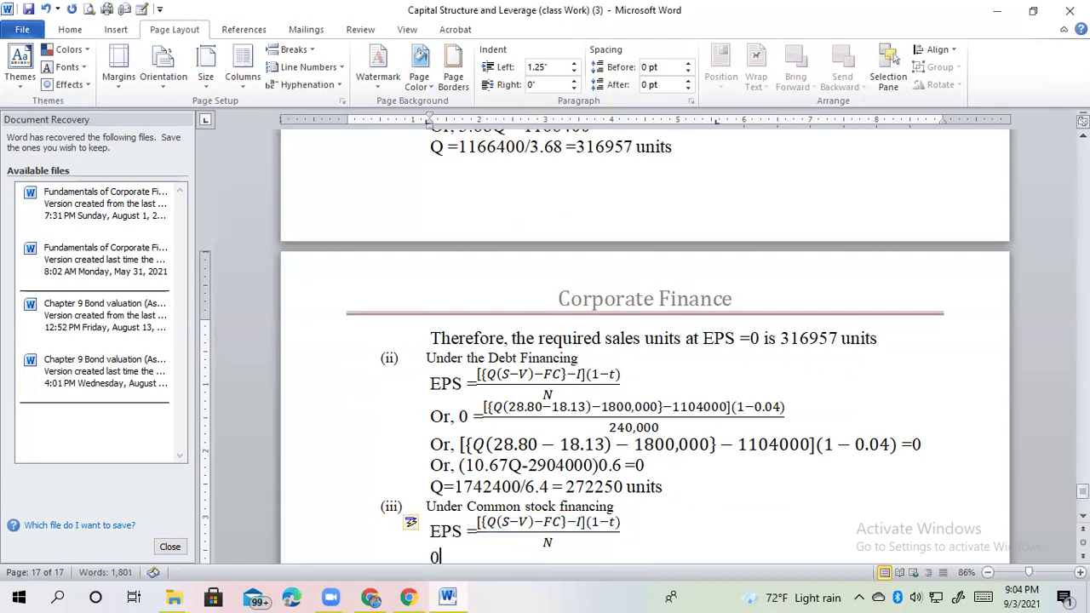
{"action": "type", "text": "Or, 0 ="}
{"action": "key", "text": "ctrl+v"}
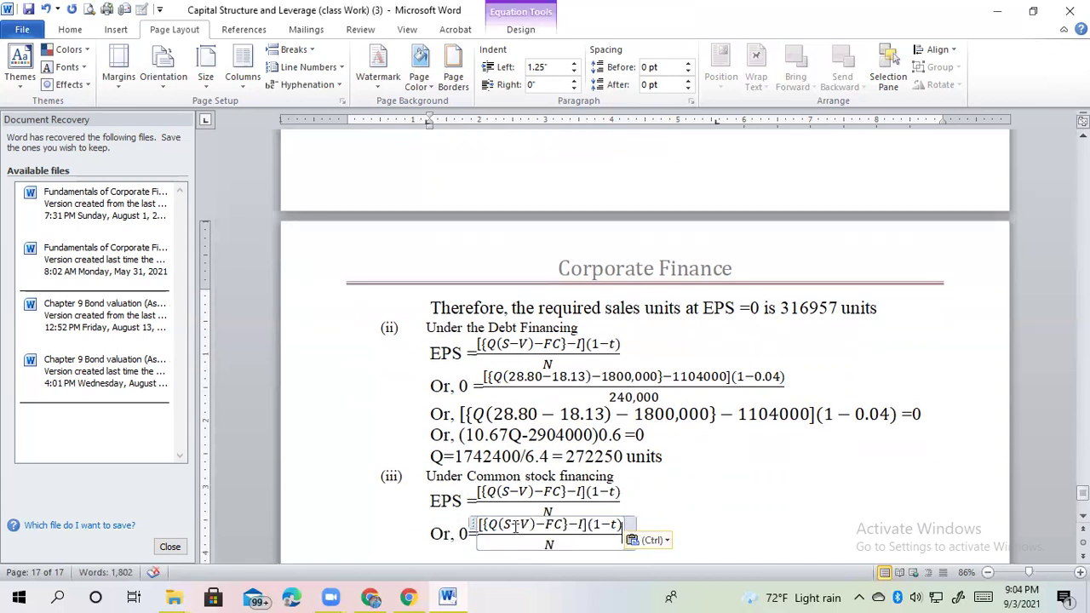
Copy the part [{Q(28.80−18.13)−1800,000} from the numerator of the Debt Financing "Or, 0 =" fraction.
{"action": "left_click", "coordinate": [657, 376]}
{"action": "left_click_drag", "start_coordinate": [657, 377], "coordinate": [586, 377]}
{"action": "left_click_drag", "start_coordinate": [668, 380], "coordinate": [580, 383]}
{"action": "key", "text": "ctrl+c"}
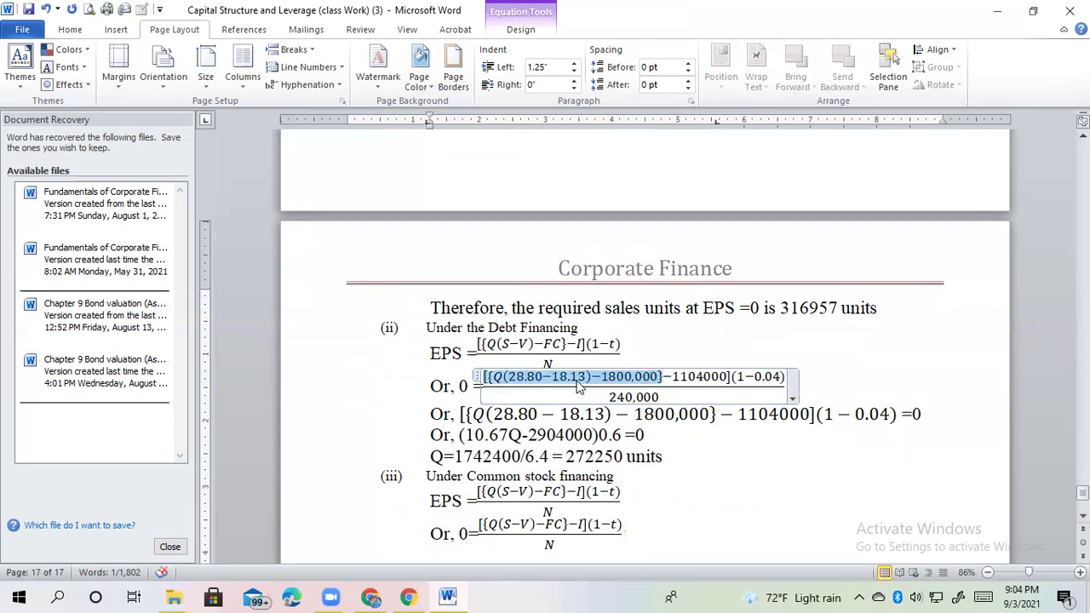
{"action": "left_click", "coordinate": [571, 530]}
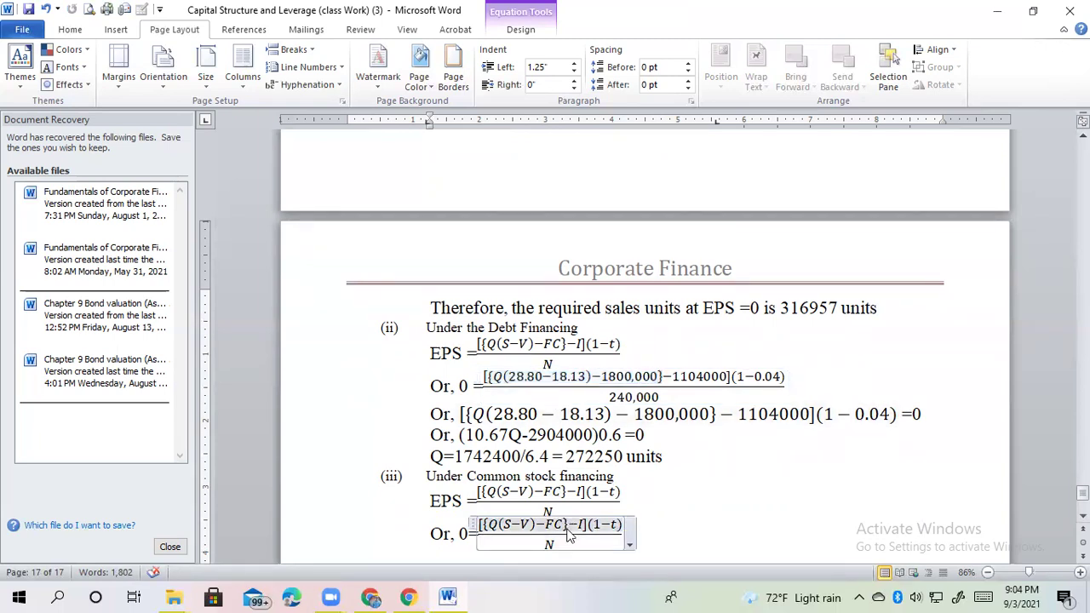
{"action": "key", "text": "shift+Home"}
{"action": "key", "text": "BackSpace"}
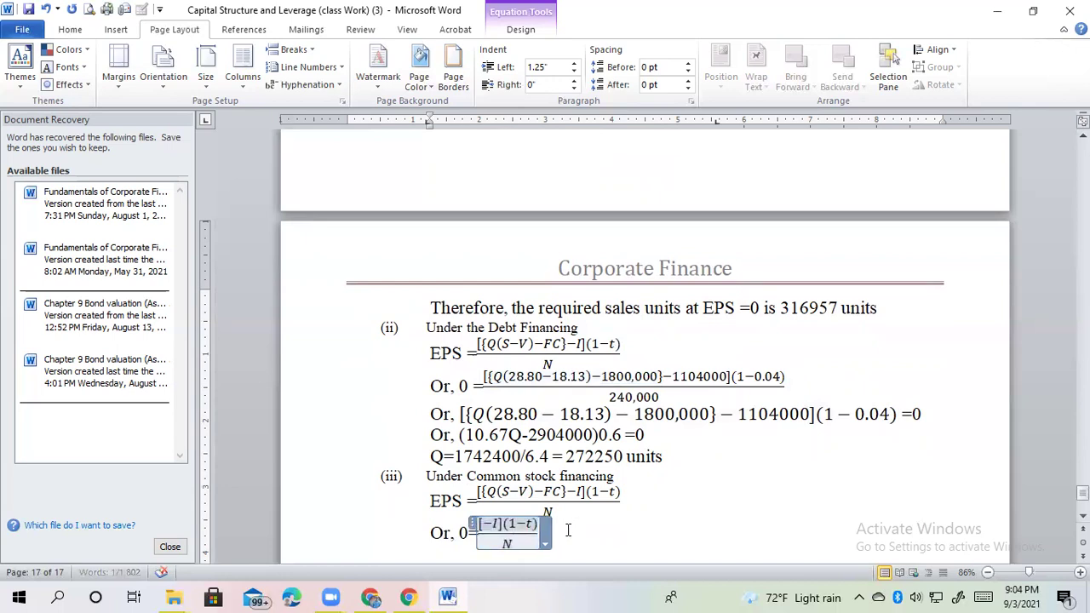
{"action": "key", "text": "ctrl+z"}
{"action": "key", "text": "ctrl+z"}
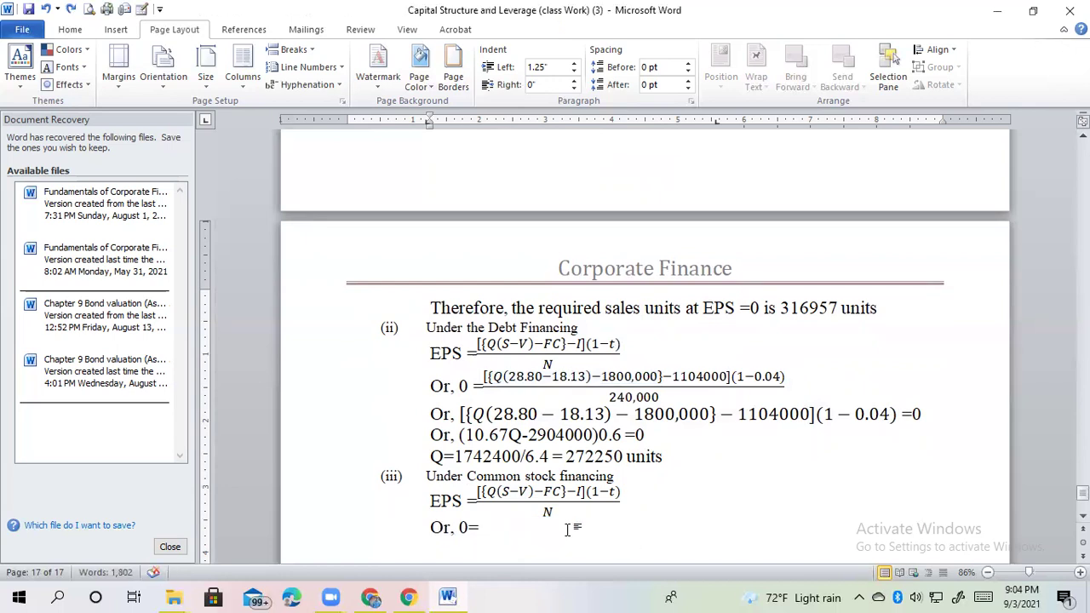
{"action": "key", "text": "ctrl+y"}
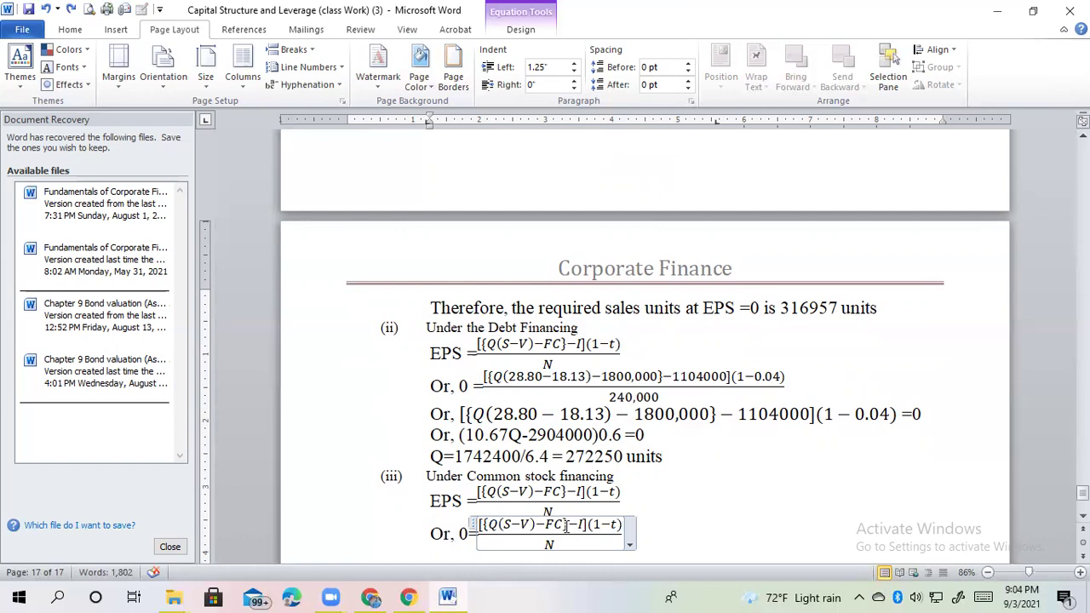
Replace {Q(S−V)−FC} in the Common stock "Or, 0=" fraction with the copied {Q(28.80−18.13)−1800,000}, removing the duplicate opening bracket.
{"action": "left_click", "coordinate": [566, 526]}
{"action": "key", "text": "shift+Home"}
{"action": "key", "text": "Delete"}
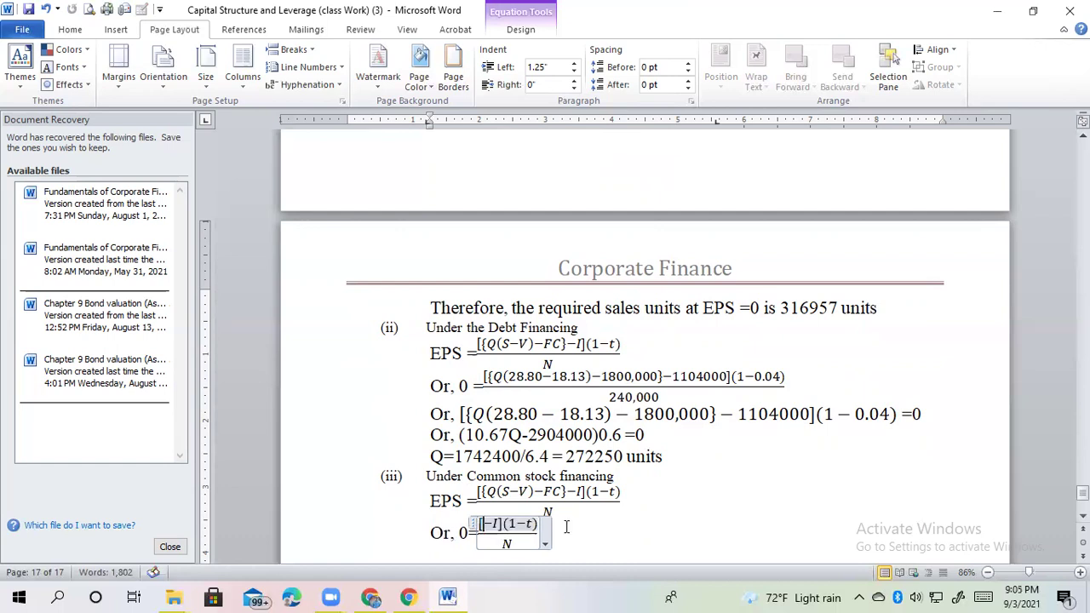
{"action": "key", "text": "ctrl+v"}
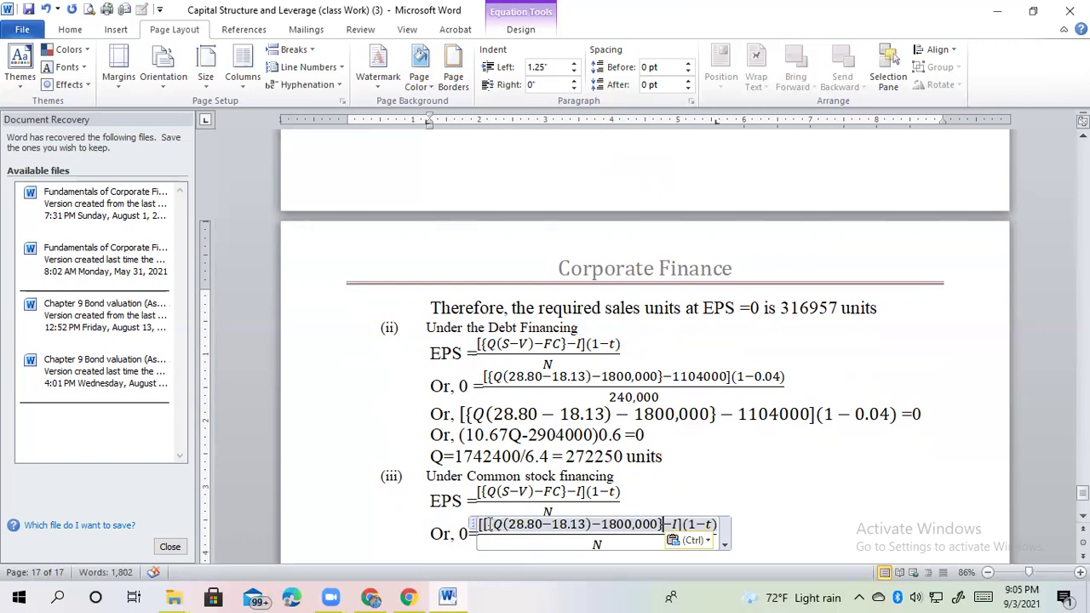
{"action": "key", "text": "shift+Home"}
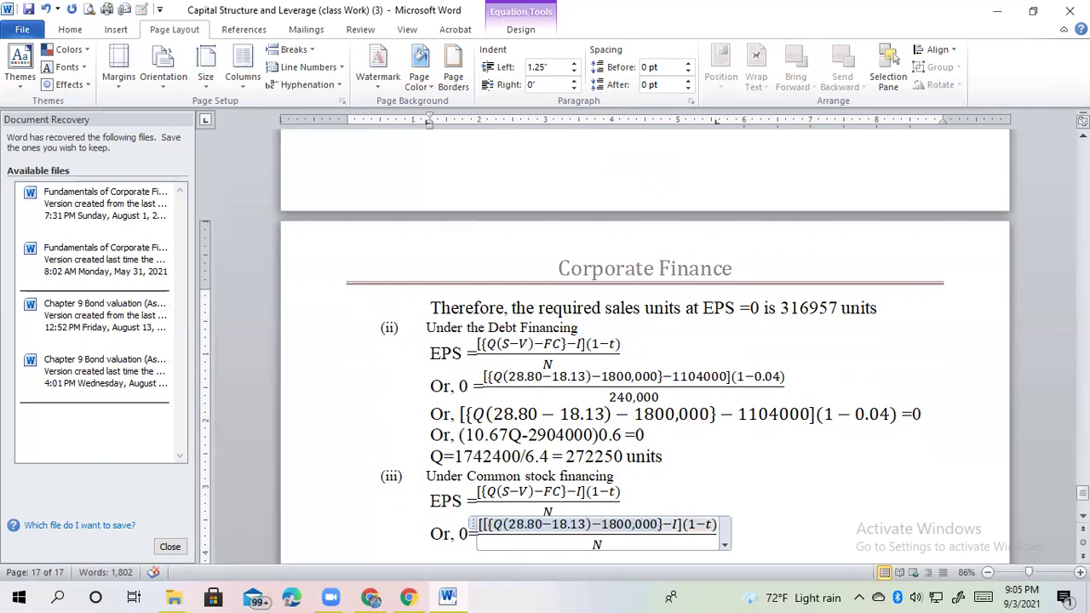
{"action": "left_click", "coordinate": [482, 523]}
Replace I with 384,000 in the numerator of the Common stock financing "Or, 0=" fraction.
{"action": "left_click", "coordinate": [672, 525]}
{"action": "key", "text": "BackSpace"}
{"action": "type", "text": "384"}
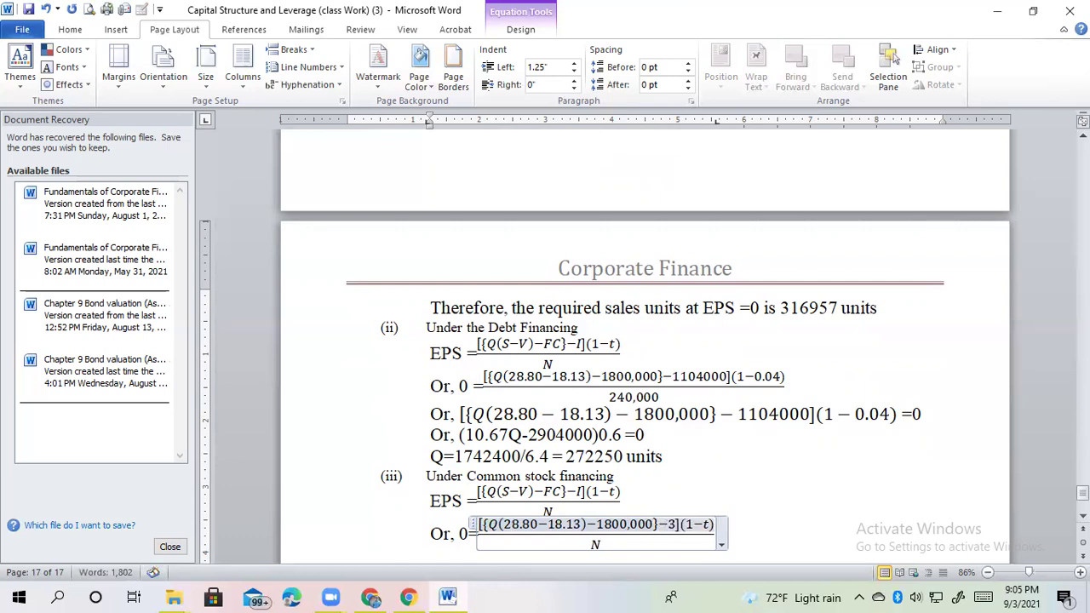
{"action": "type", "text": ",000"}
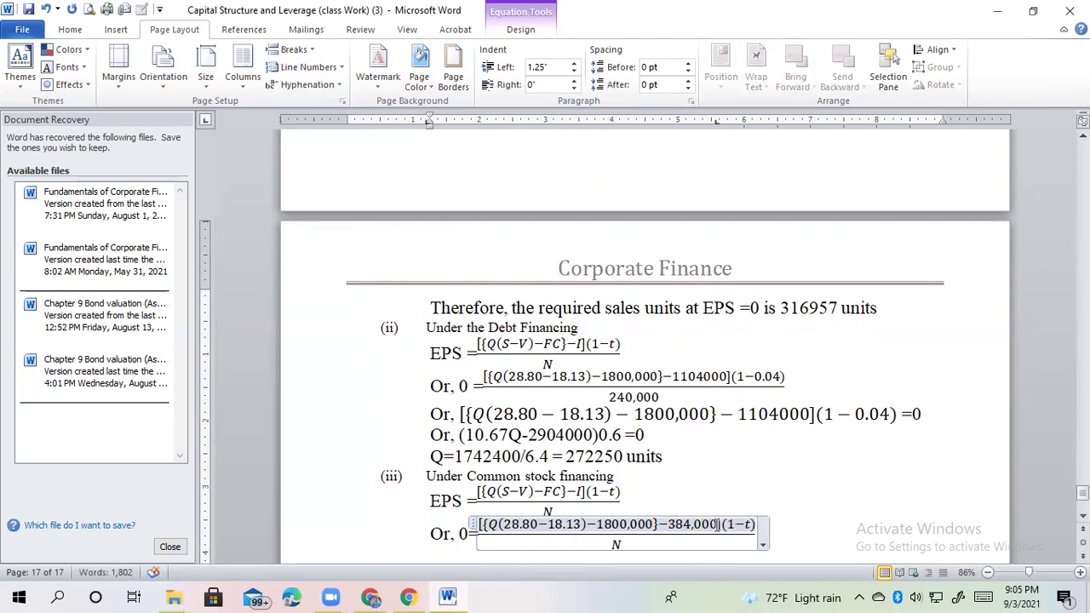
Replace t with 0.4 and the denominator N with 480,000 in the Common stock financing "Or, 0=" fraction.
{"action": "key", "text": "BackSpace"}
{"action": "type", "text": "0.0"}
{"action": "key", "text": "BackSpace"}
{"action": "type", "text": "4"}
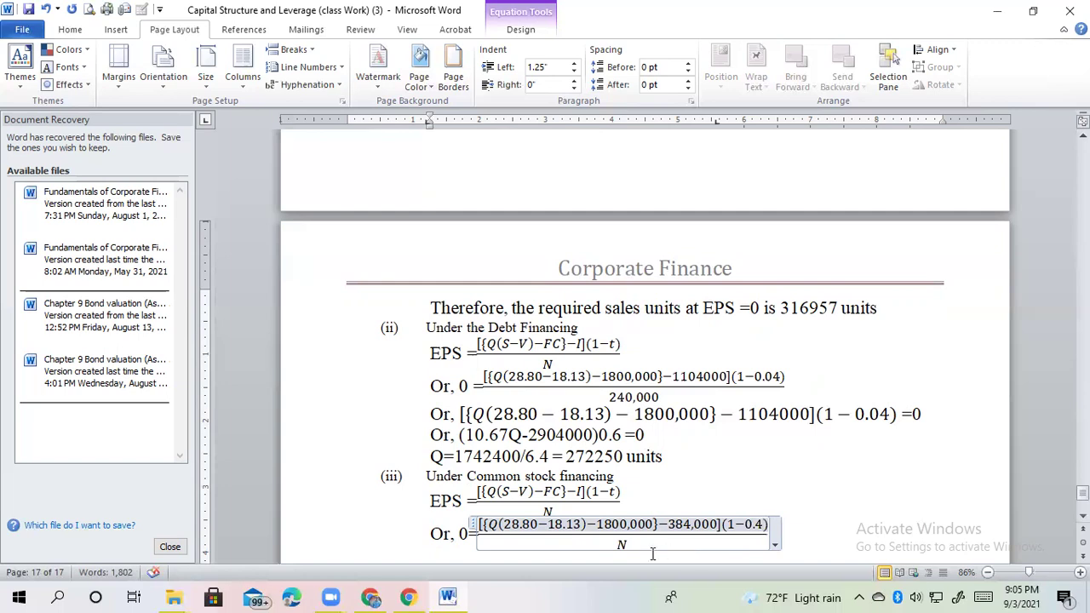
{"action": "left_click_drag", "start_coordinate": [627, 545], "coordinate": [623, 544]}
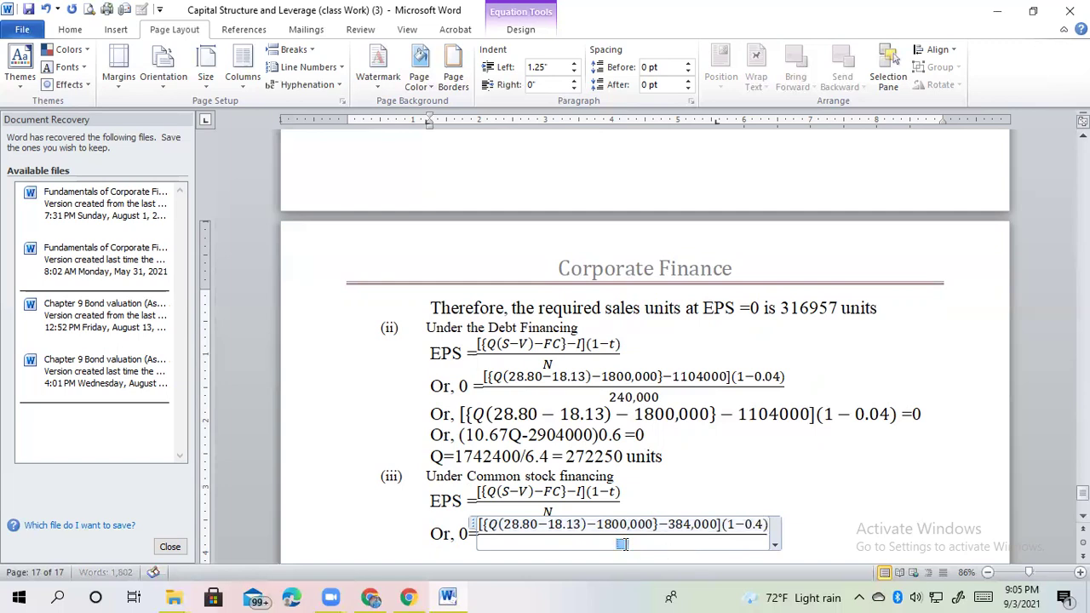
{"action": "type", "text": "480,000"}
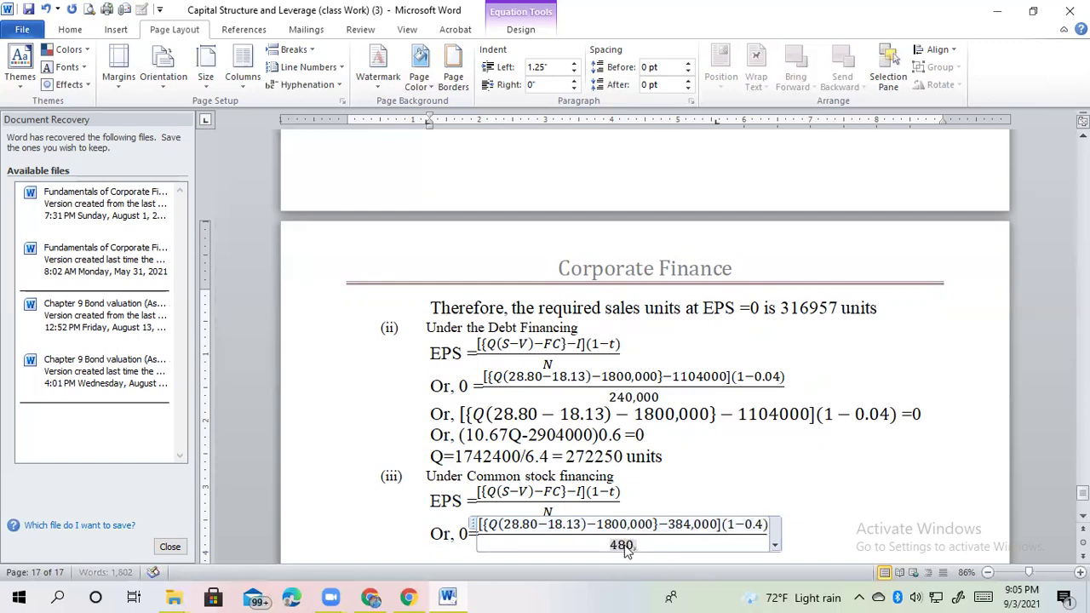
Add a "0r," line below containing a copy of the Common stock fraction's numerator, and complete it with "=0".
{"action": "left_click", "coordinate": [765, 524]}
{"action": "left_click_drag", "start_coordinate": [766, 524], "coordinate": [598, 534]}
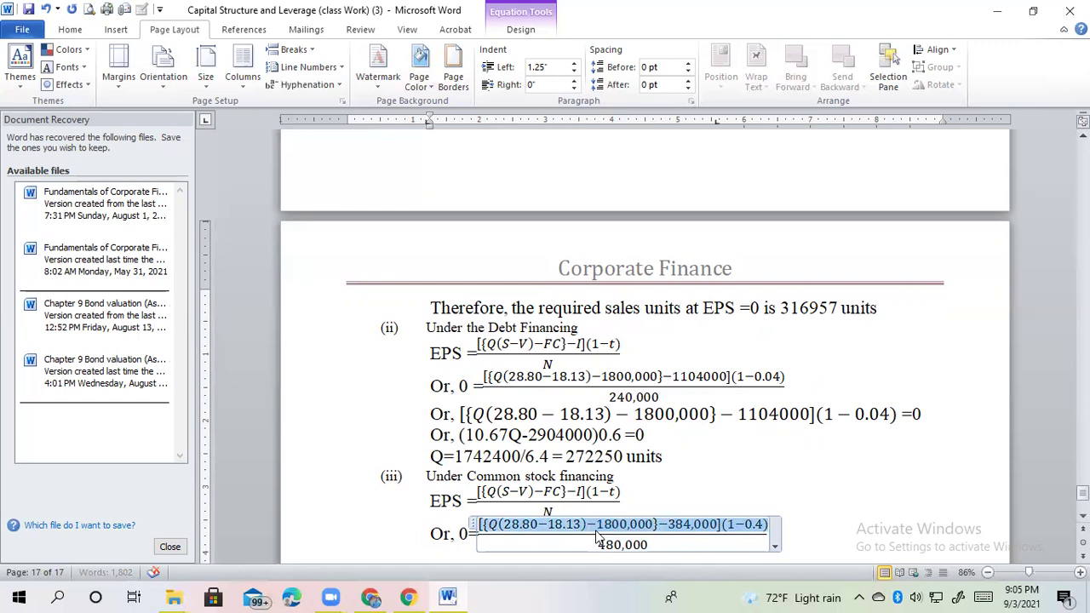
{"action": "left_click", "coordinate": [794, 530]}
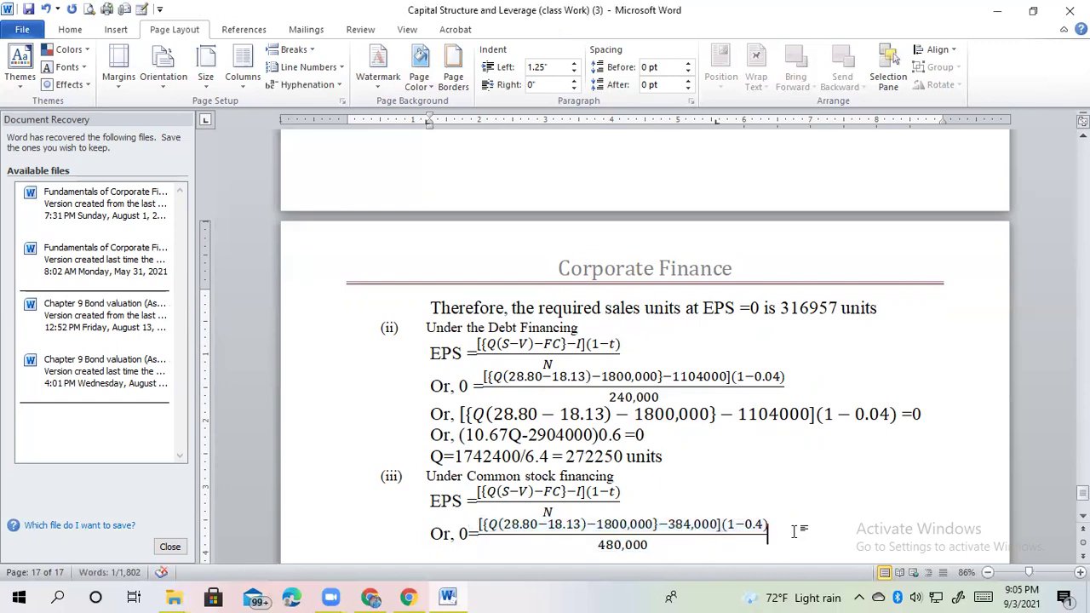
{"action": "key", "text": "Return"}
{"action": "type", "text": "0r,"}
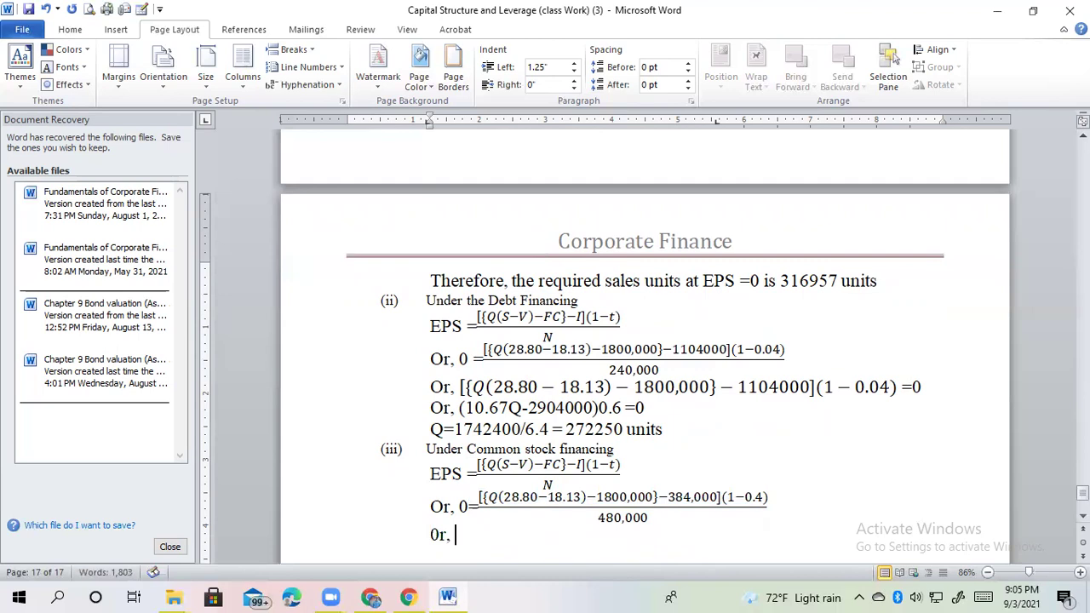
{"action": "type", "text": "[{Q(28.80 − 18.13) − 1800,000} − 384,000](1 − 0.4)"}
{"action": "left_click", "coordinate": [955, 534]}
{"action": "type", "text": "=0"}
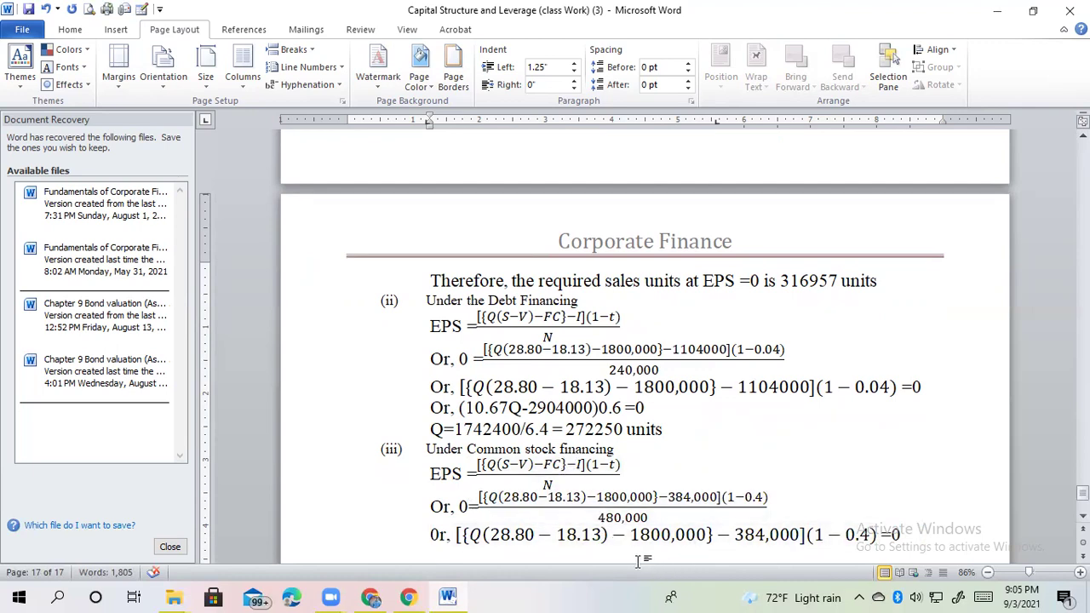
Add the line "Or, (10.67Q-2184,000 )0.6 =0" below the last Common stock financing equation, and start a new line.
{"action": "type", "text": "Or, 10"}
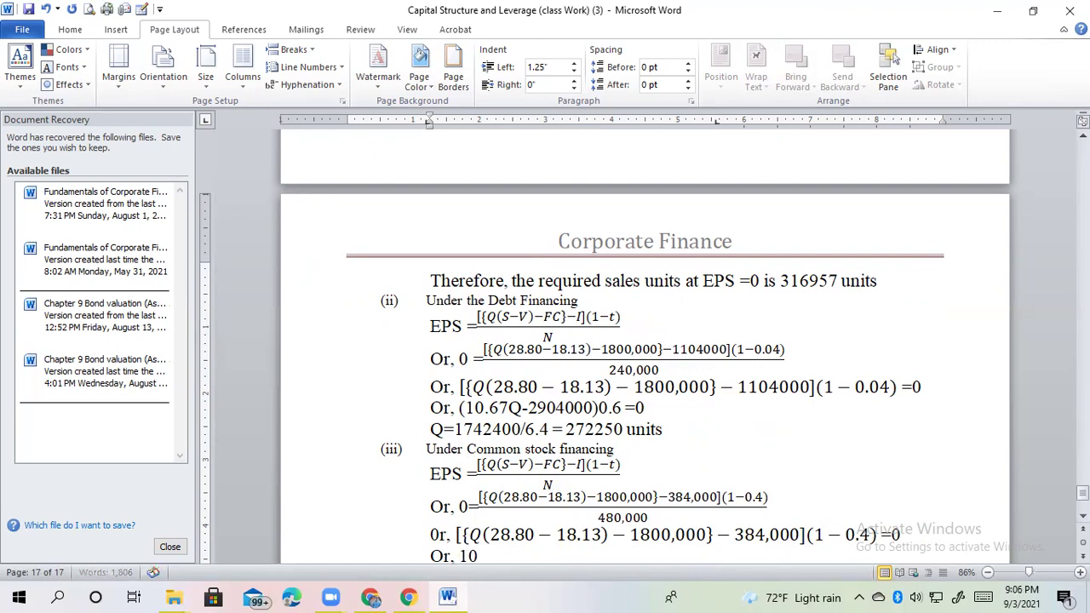
{"action": "type", "text": ".67Q-"}
{"action": "type", "text": "2184.000"}
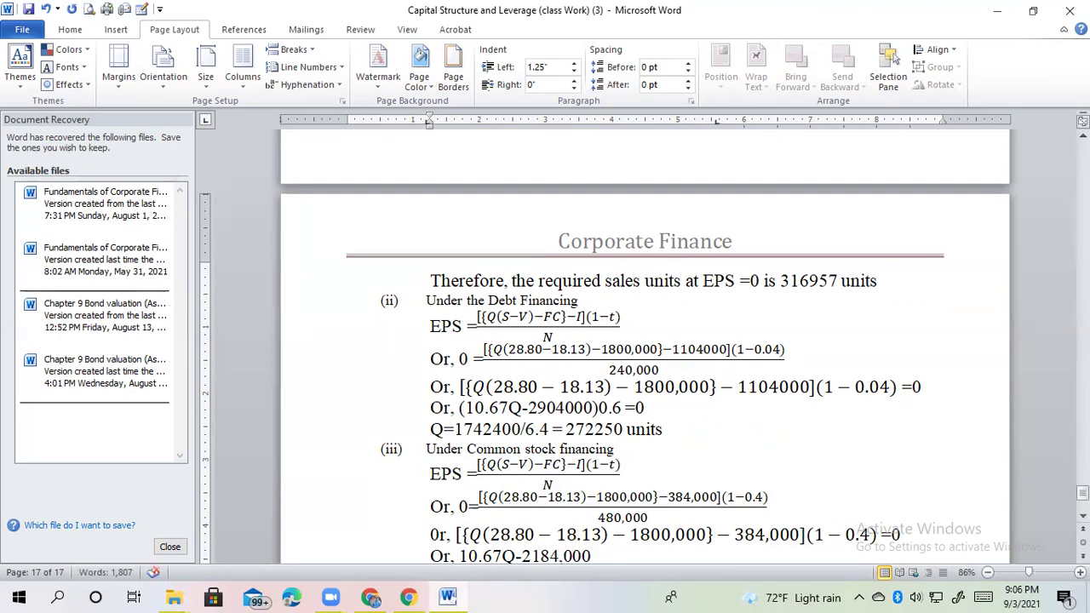
{"action": "type", "text": " )0.6"}
{"action": "left_click", "coordinate": [461, 556]}
{"action": "type", "text": "("}
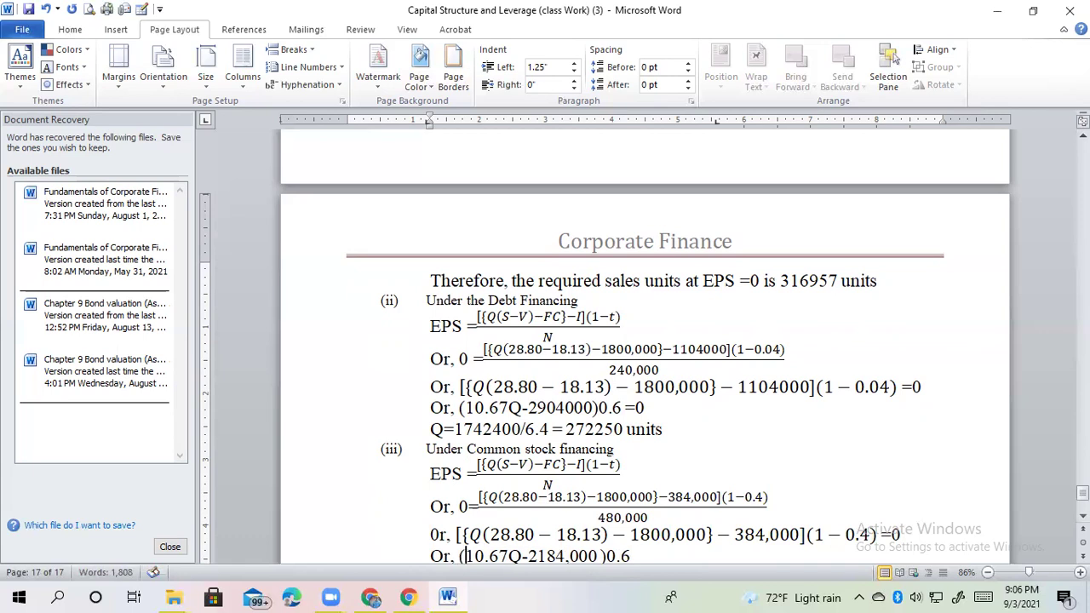
{"action": "left_click", "coordinate": [637, 556]}
{"action": "type", "text": "=0"}
{"action": "key", "text": "Return"}
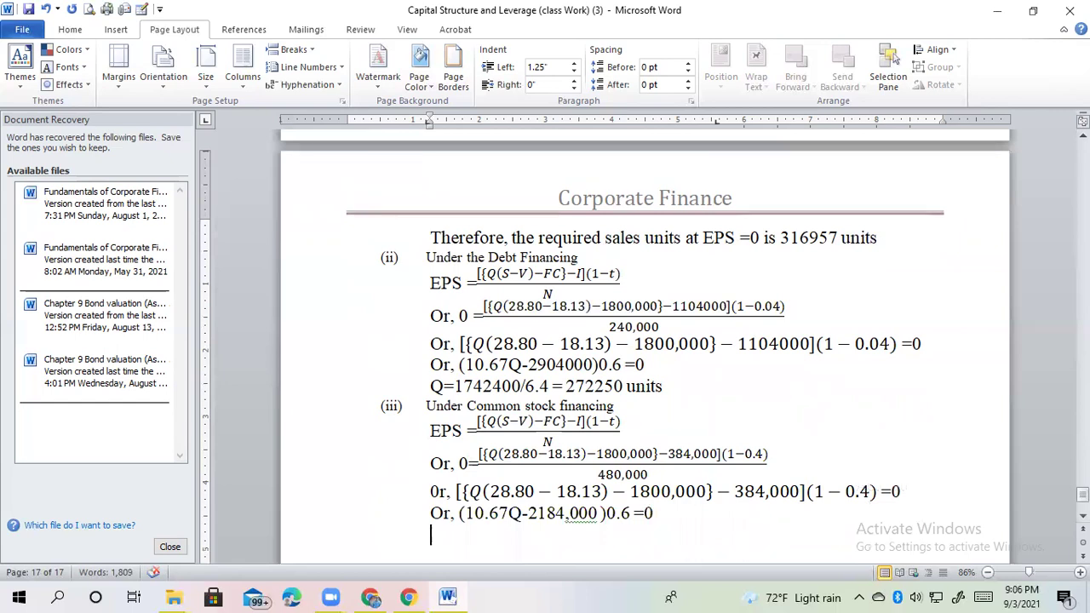
Enter "Q=1310400/6.4 =204750 units" as the final line of the Common stock financing solution.
{"action": "type", "text": "Q="}
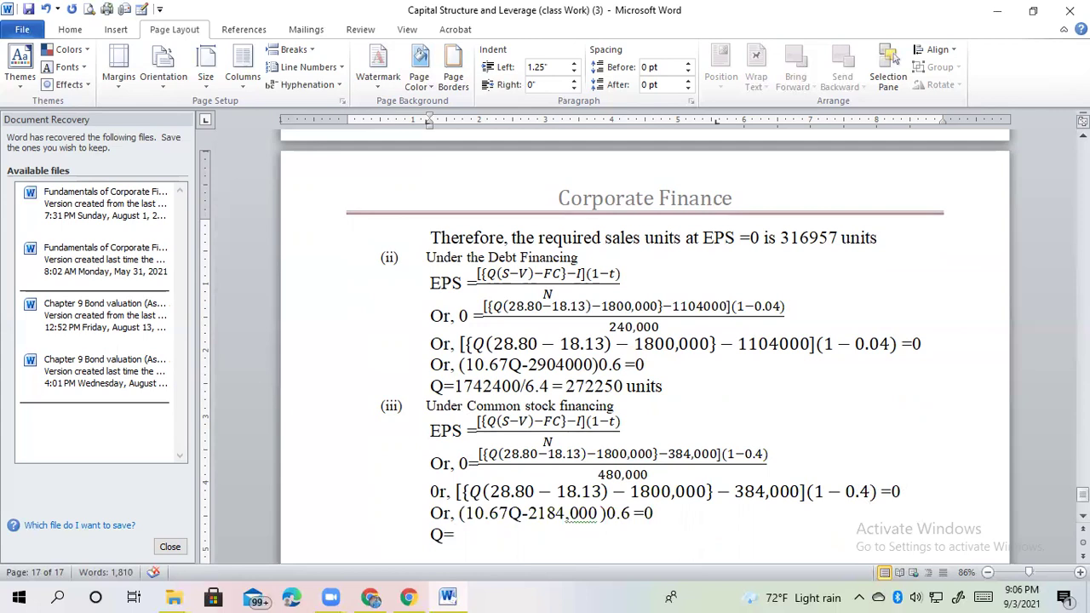
{"action": "type", "text": "131040"}
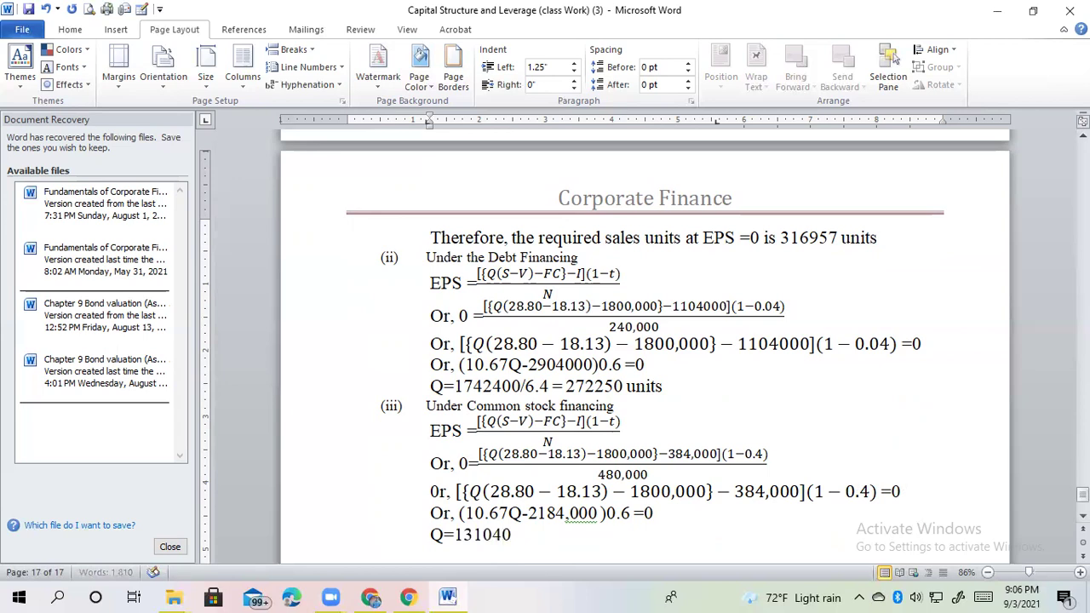
{"action": "type", "text": "0/6.4 =20"}
{"action": "type", "text": "4750 units"}
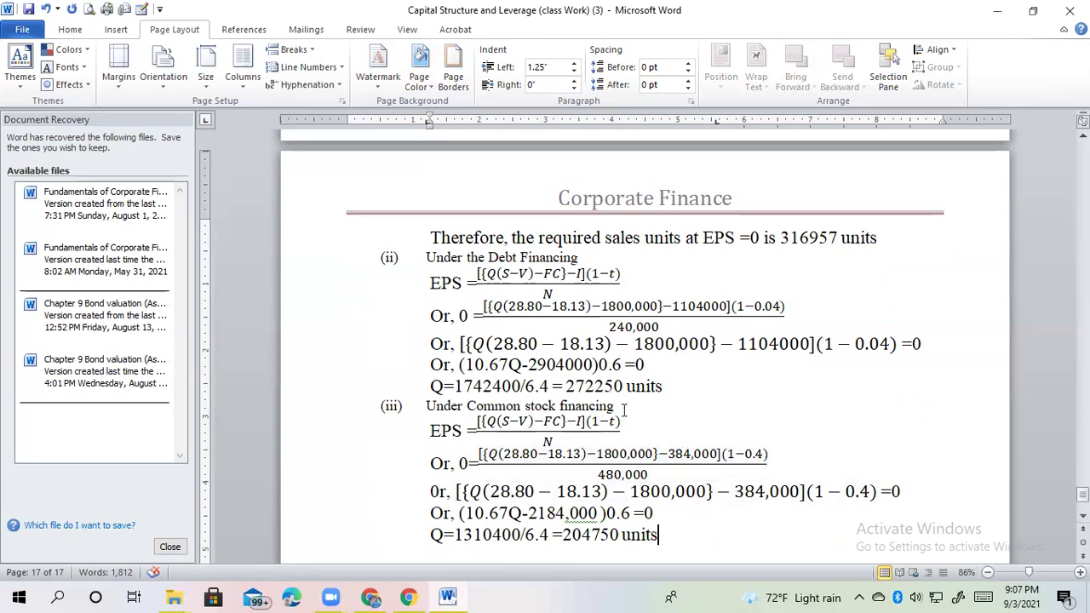
Make the headings "Under Common stock financing" and "Under the Debt Financing" bold.
{"action": "left_click_drag", "start_coordinate": [617, 407], "coordinate": [460, 413]}
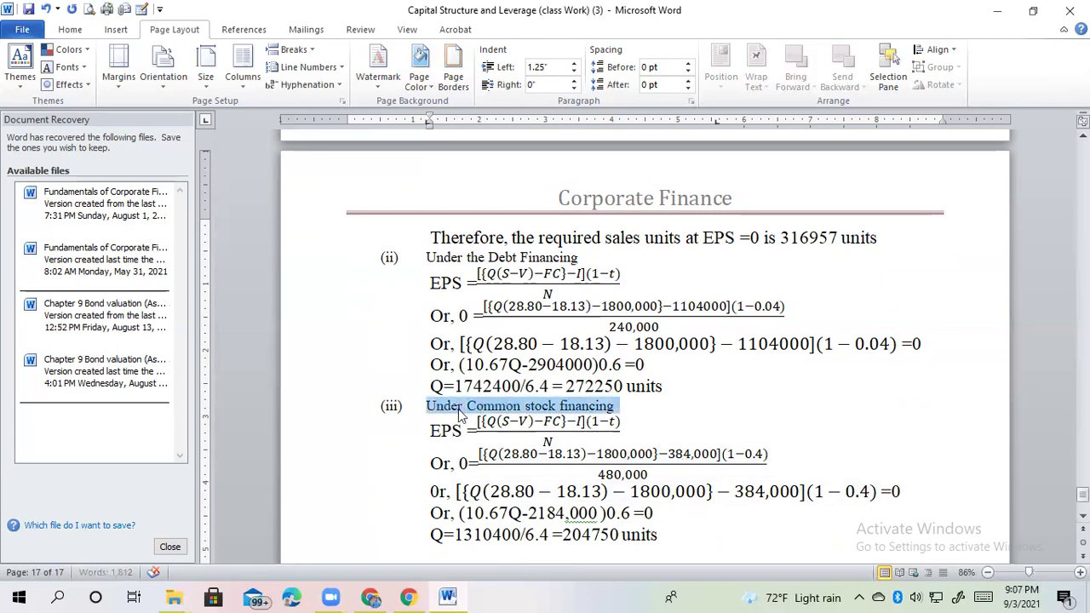
{"action": "key", "text": "ctrl+b"}
{"action": "left_click_drag", "start_coordinate": [581, 258], "coordinate": [444, 262]}
{"action": "key", "text": "ctrl+b"}
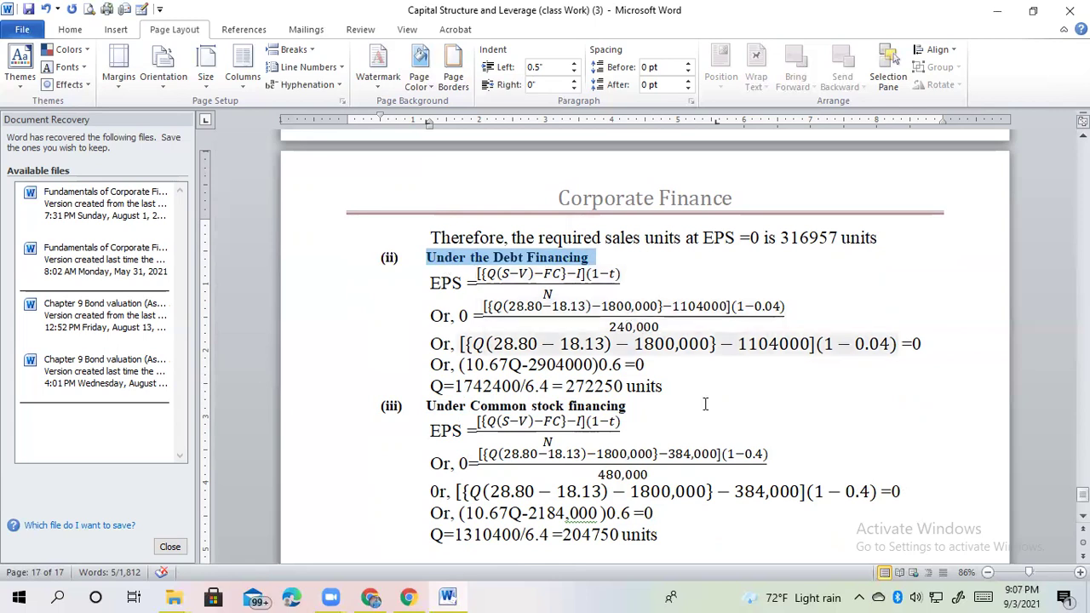
{"action": "left_click", "coordinate": [626, 407]}
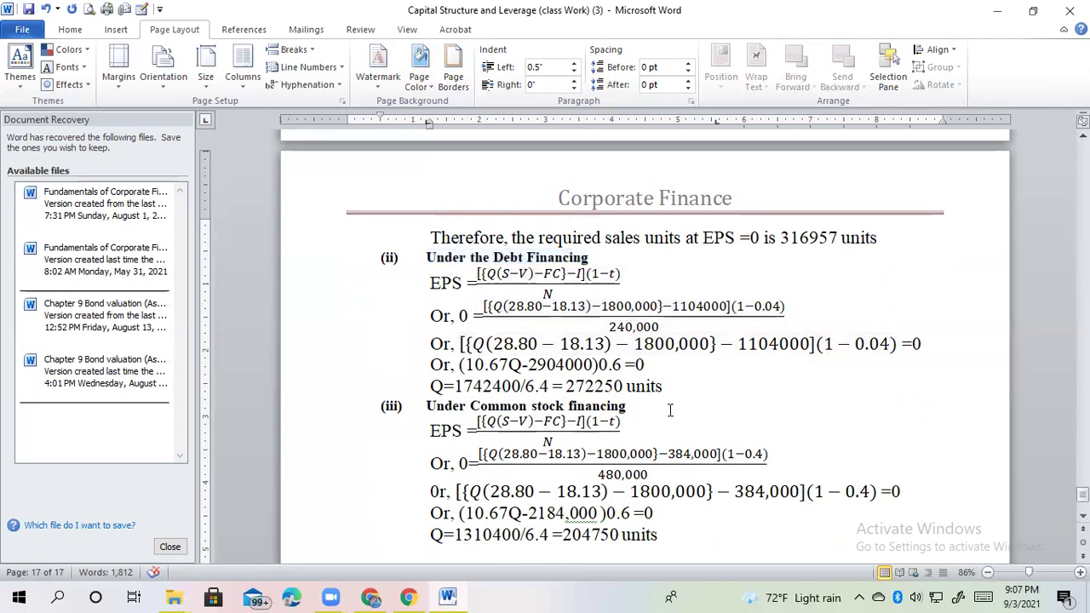